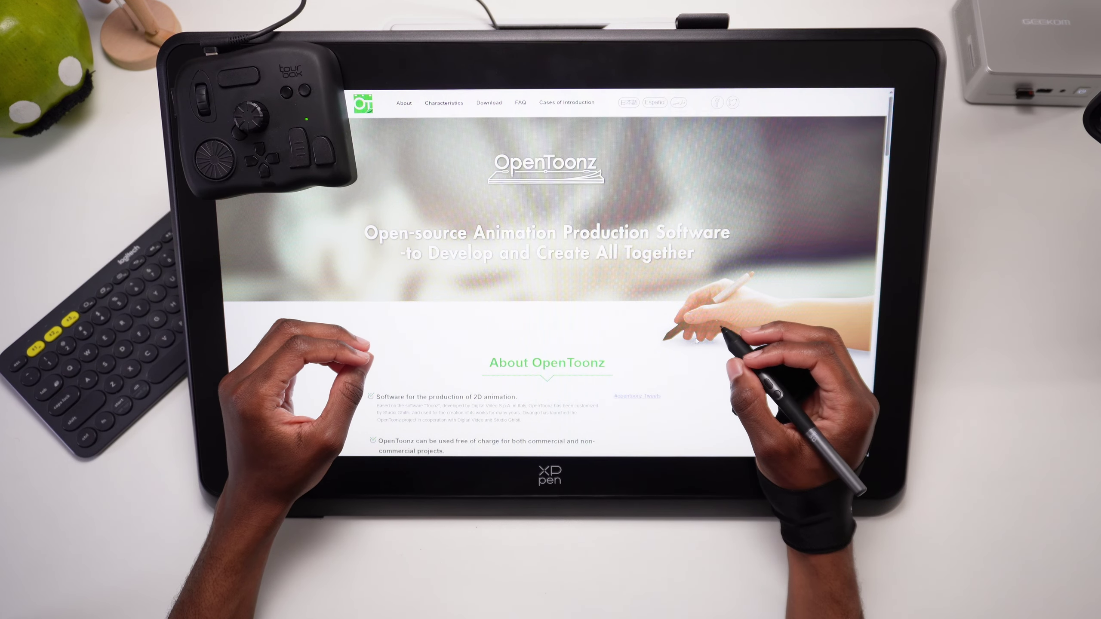
pyautogui.scroll(-5, 551, 284)
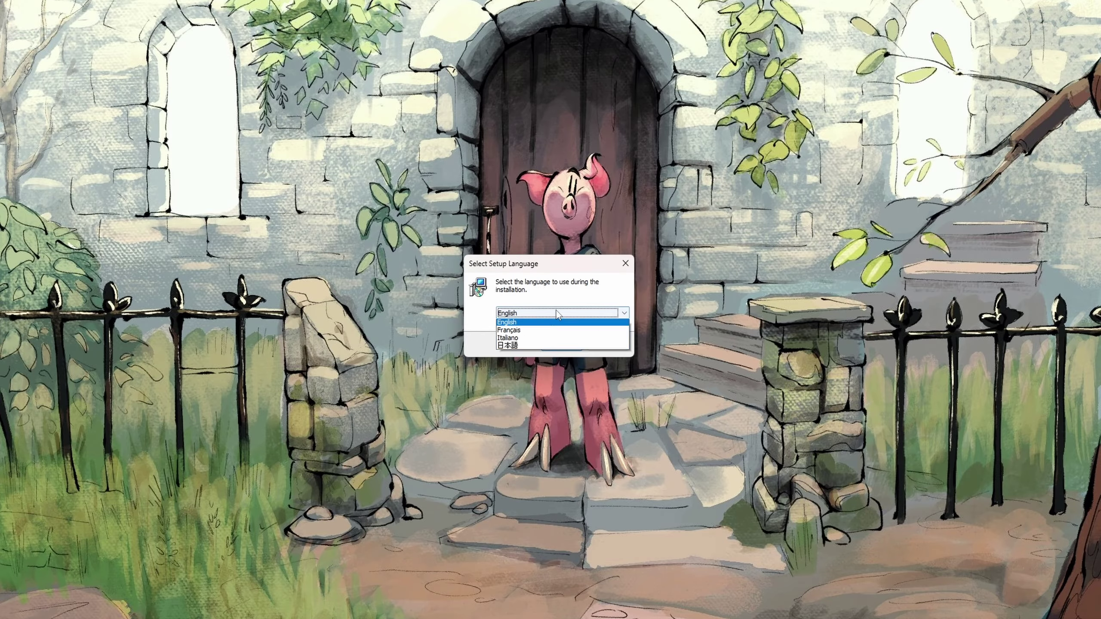
# Step: Install OpenToonz 1.7.1 with English as the setup language, then launch it
pyautogui.click(558, 314)
pyautogui.click(564, 345)
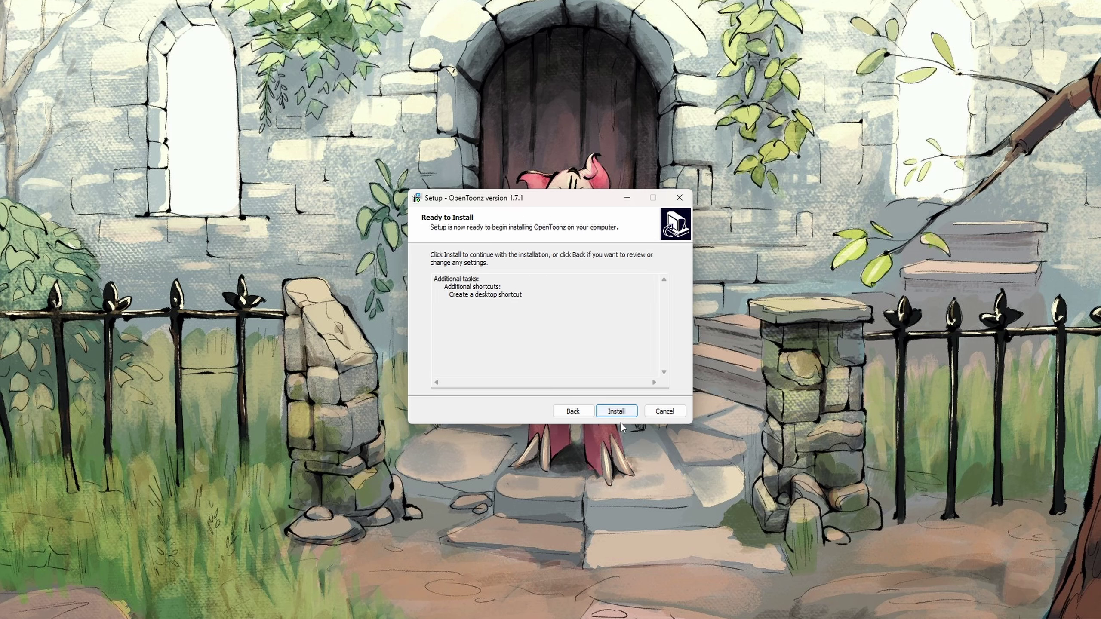
pyautogui.click(616, 411)
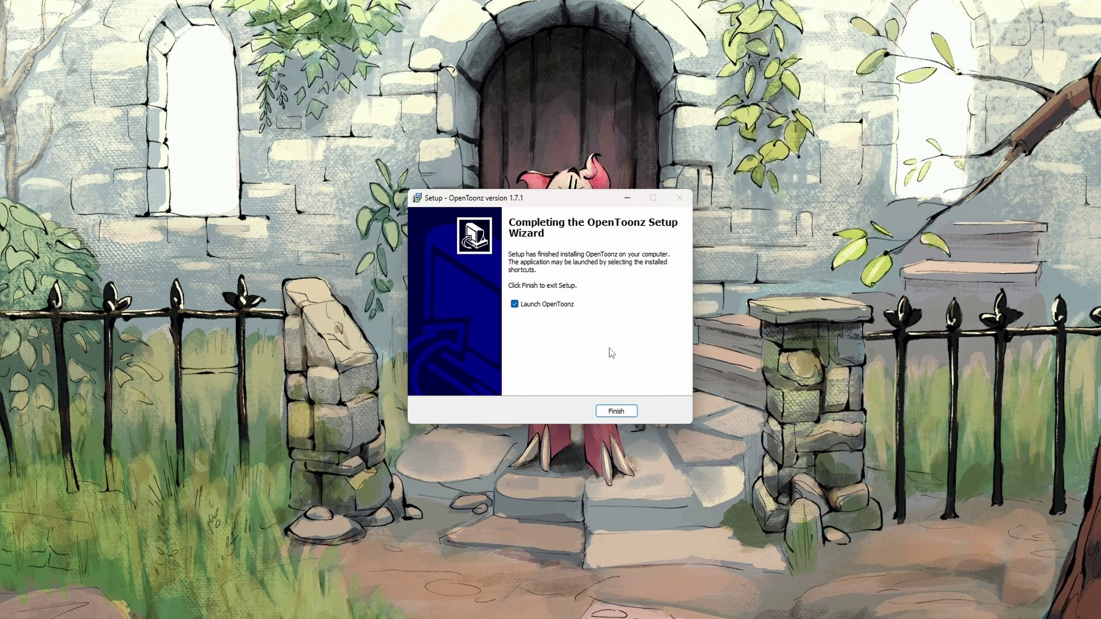
pyautogui.click(616, 412)
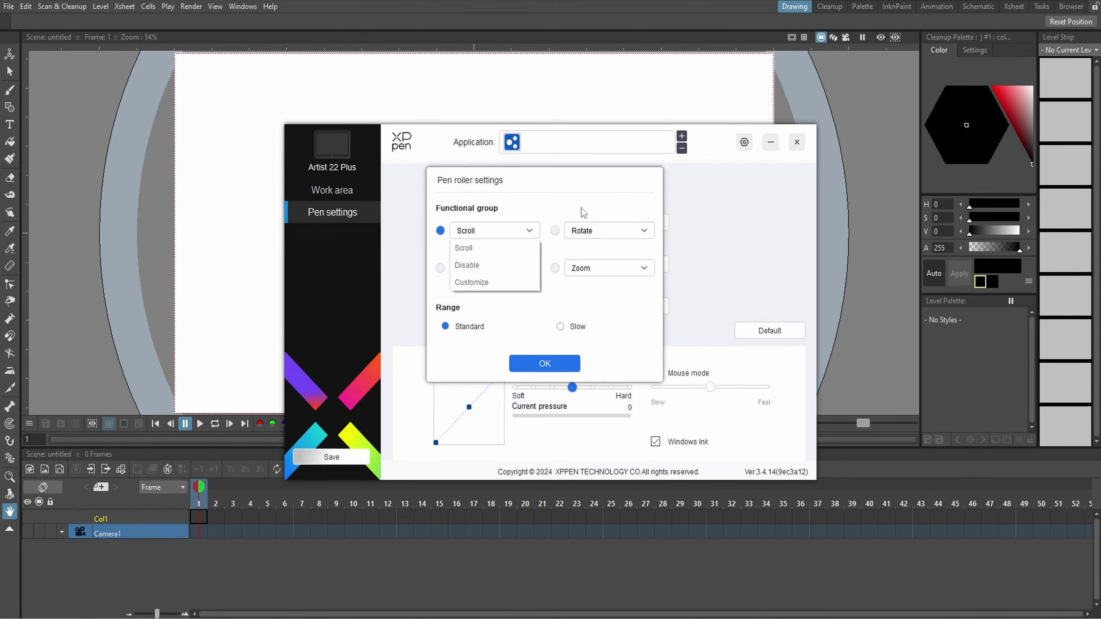
# Step: Change the pen roller function from Scroll to Brush size and close the settings
pyautogui.click(582, 209)
pyautogui.click(545, 363)
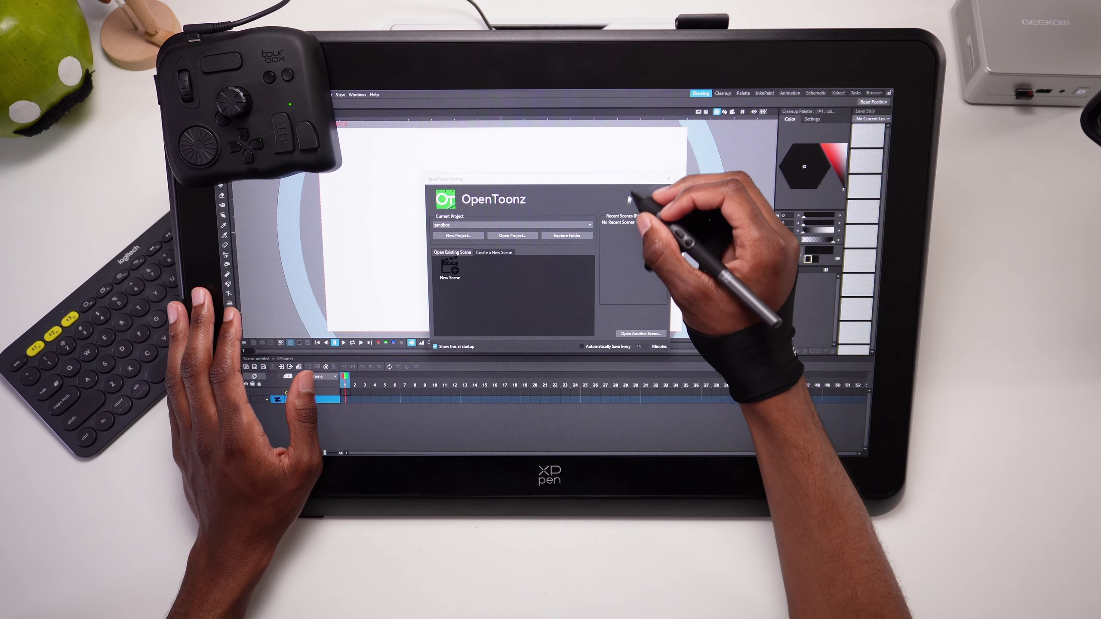
# Step: Turn on autosave every 7 minutes and create the First Animation scene in pixels
pyautogui.click(582, 346)
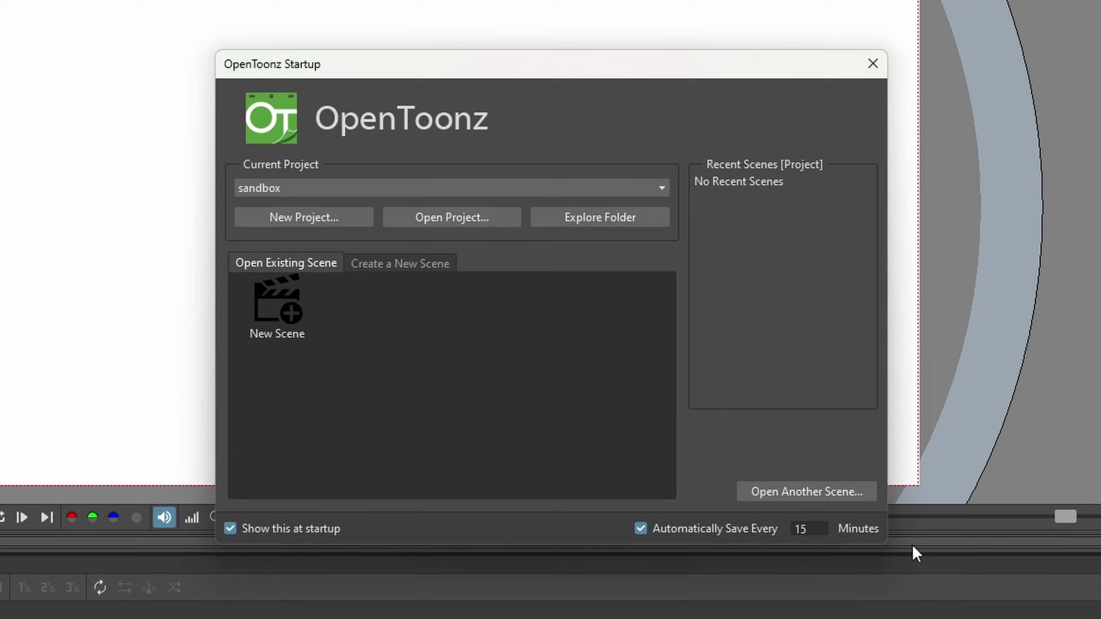
pyautogui.click(813, 529)
pyautogui.write('First Anim')
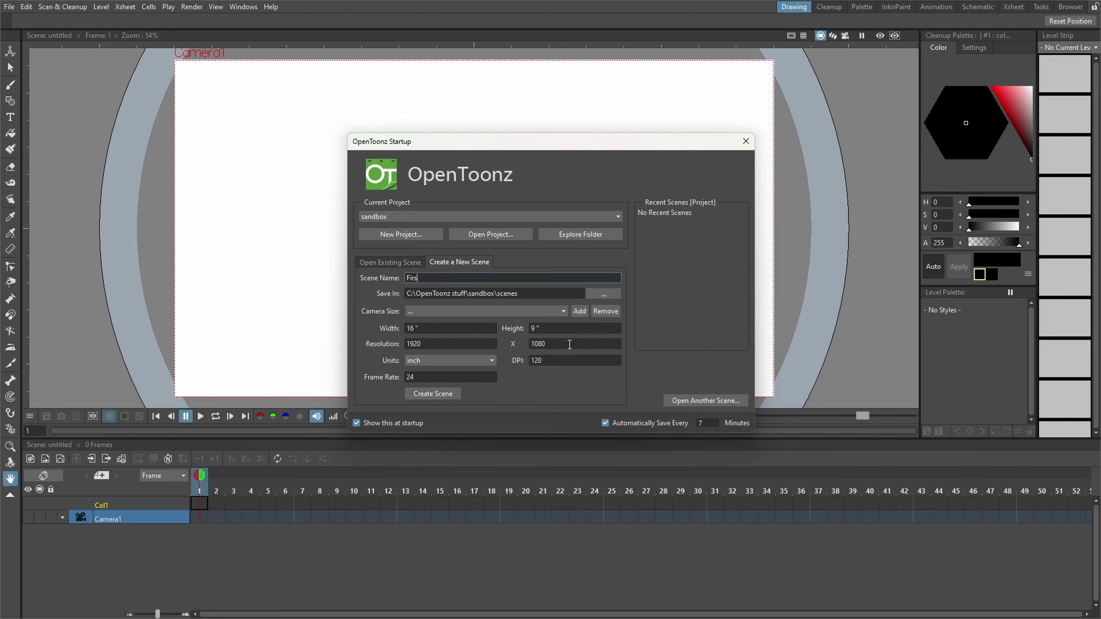
pyautogui.write('ation')
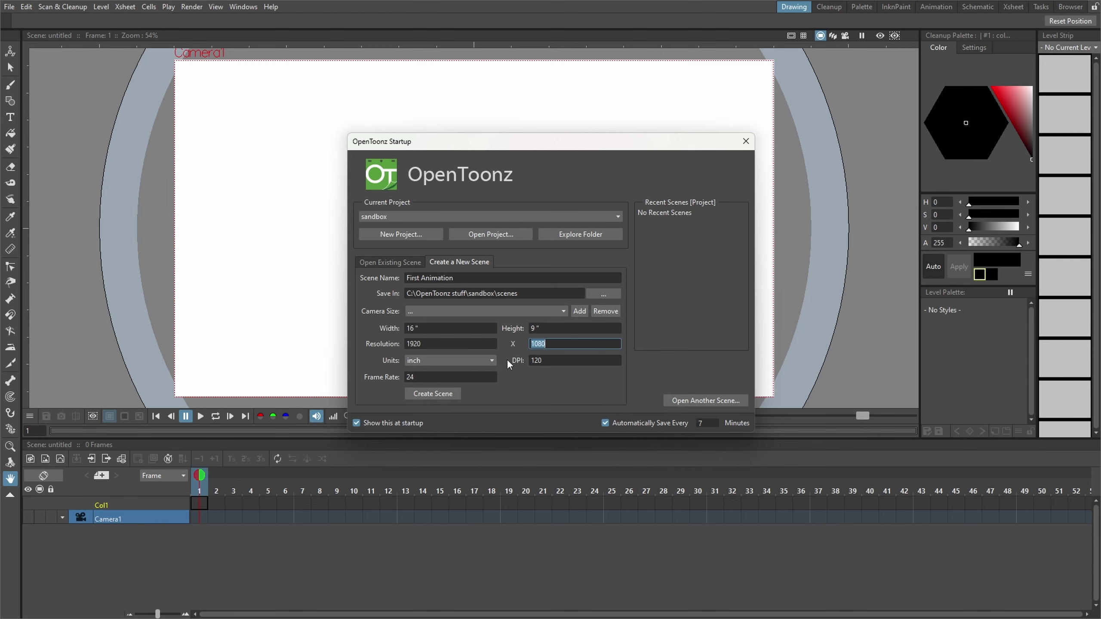
pyautogui.click(450, 359)
pyautogui.click(431, 378)
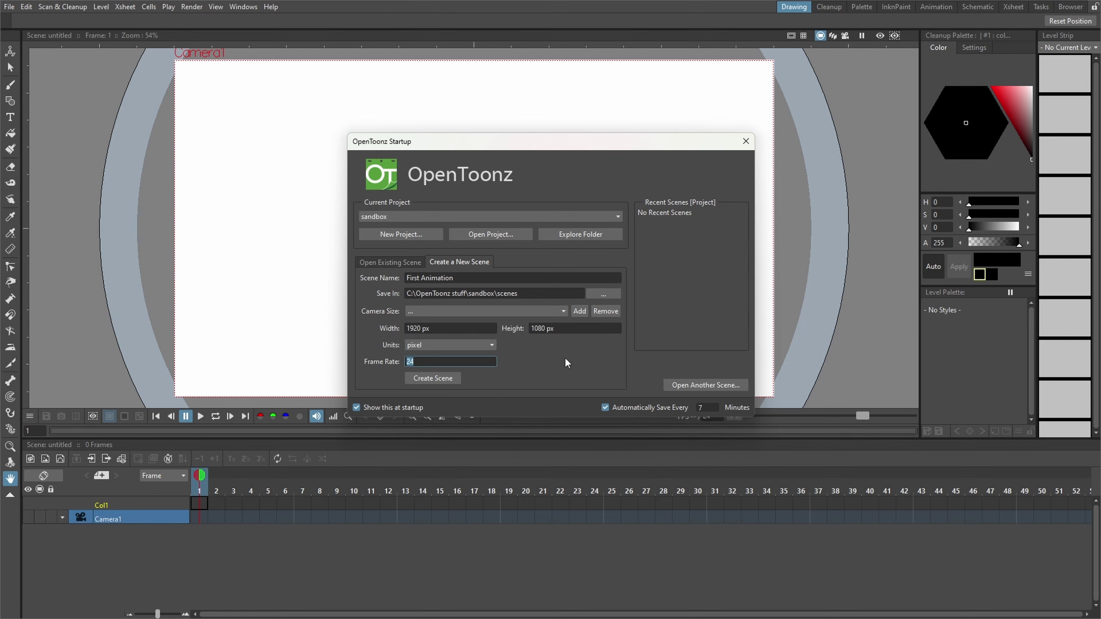
pyautogui.click(433, 379)
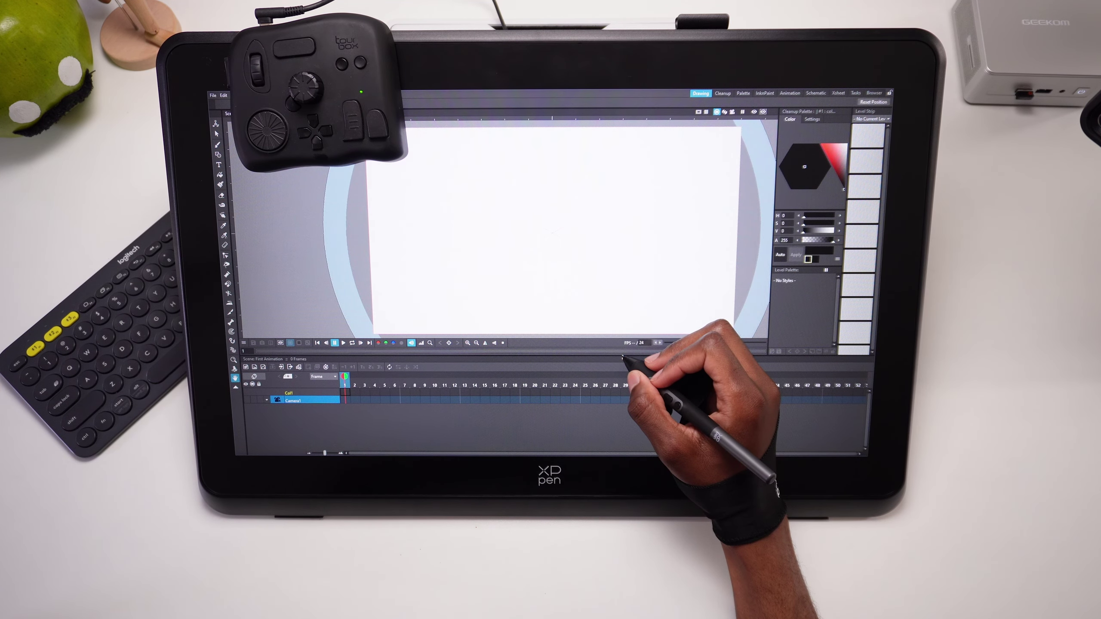
# Step: Drag the splitters to enlarge the viewer and shrink the timeline and side panel
pyautogui.moveTo(622, 356); pyautogui.dragTo(623, 381)
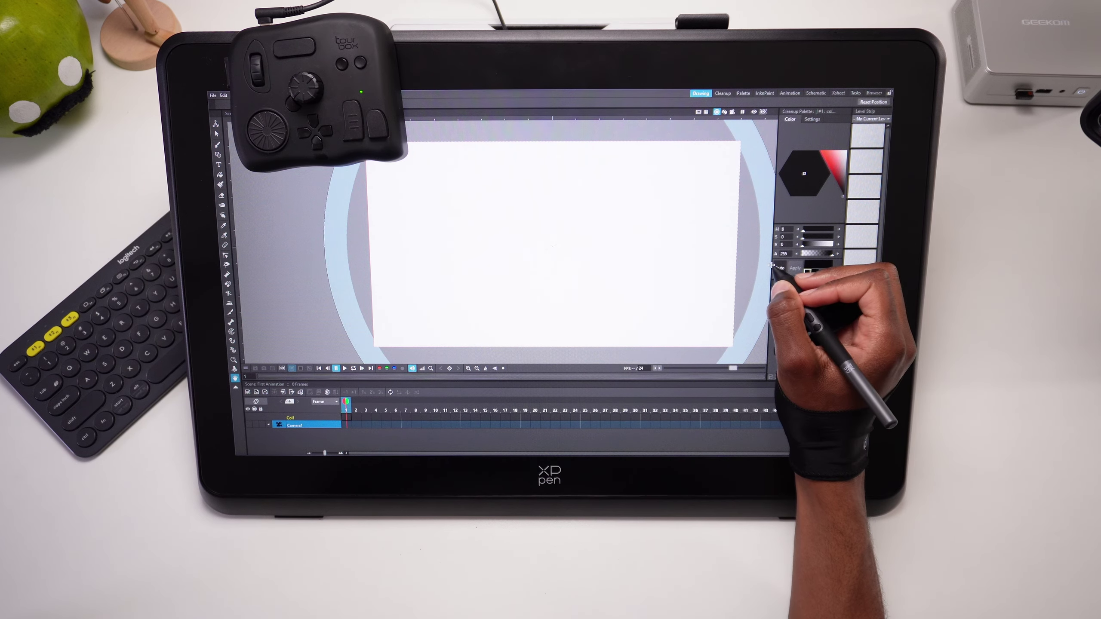
pyautogui.moveTo(776, 258); pyautogui.dragTo(803, 259)
pyautogui.moveTo(670, 258); pyautogui.dragTo(710, 246)
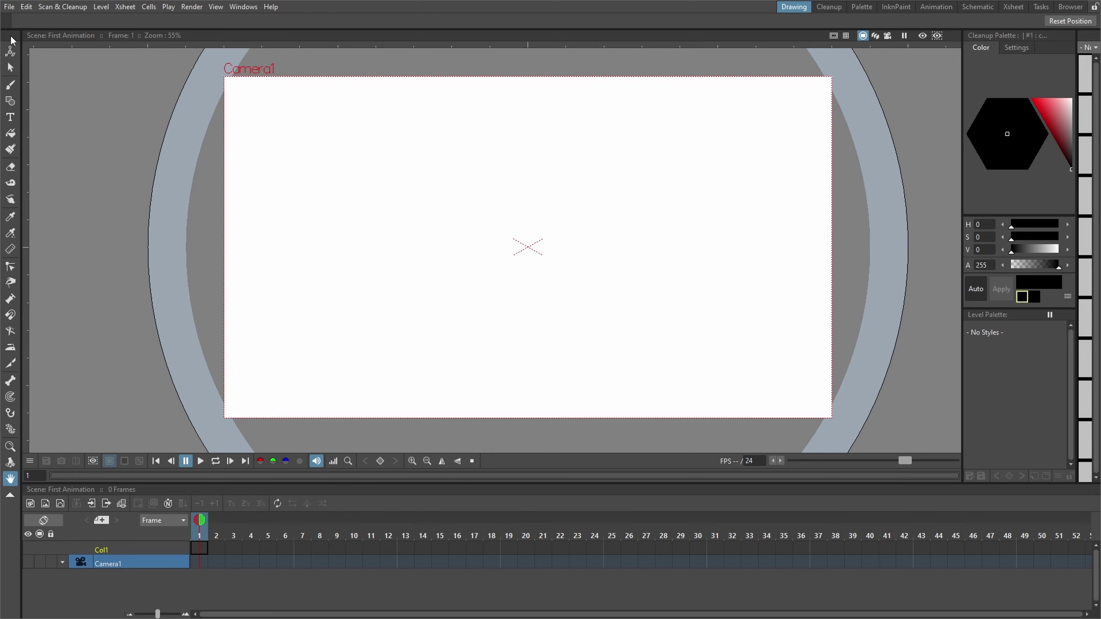
# Step: Dock the toolbox on the right side and lock the room panes
pyautogui.moveTo(12, 40); pyautogui.dragTo(390, 199)
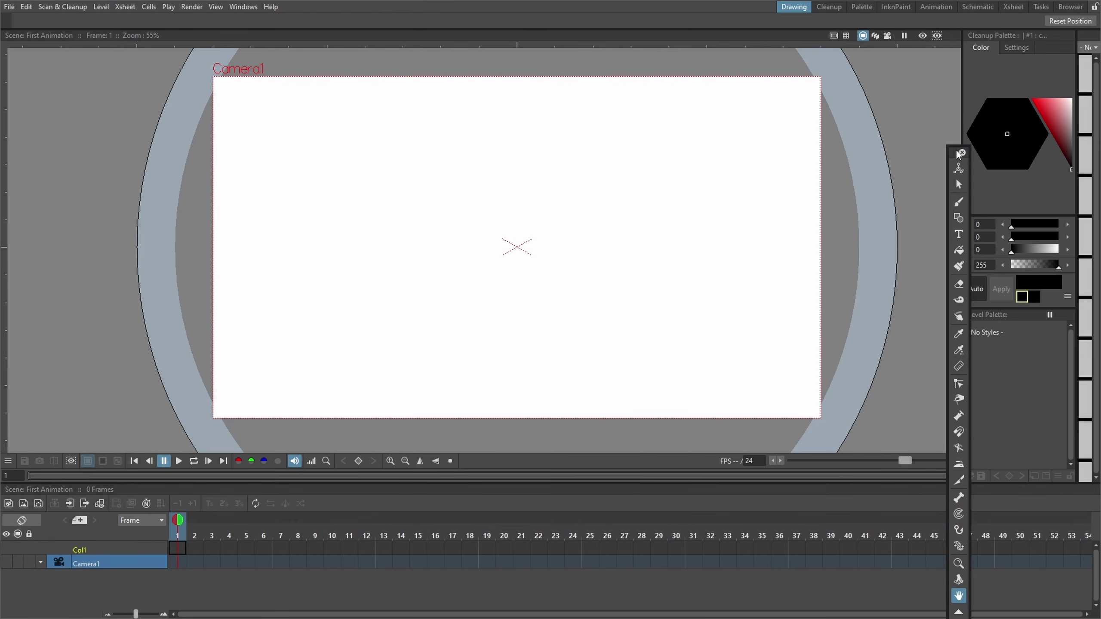
pyautogui.moveTo(956, 149); pyautogui.dragTo(964, 146)
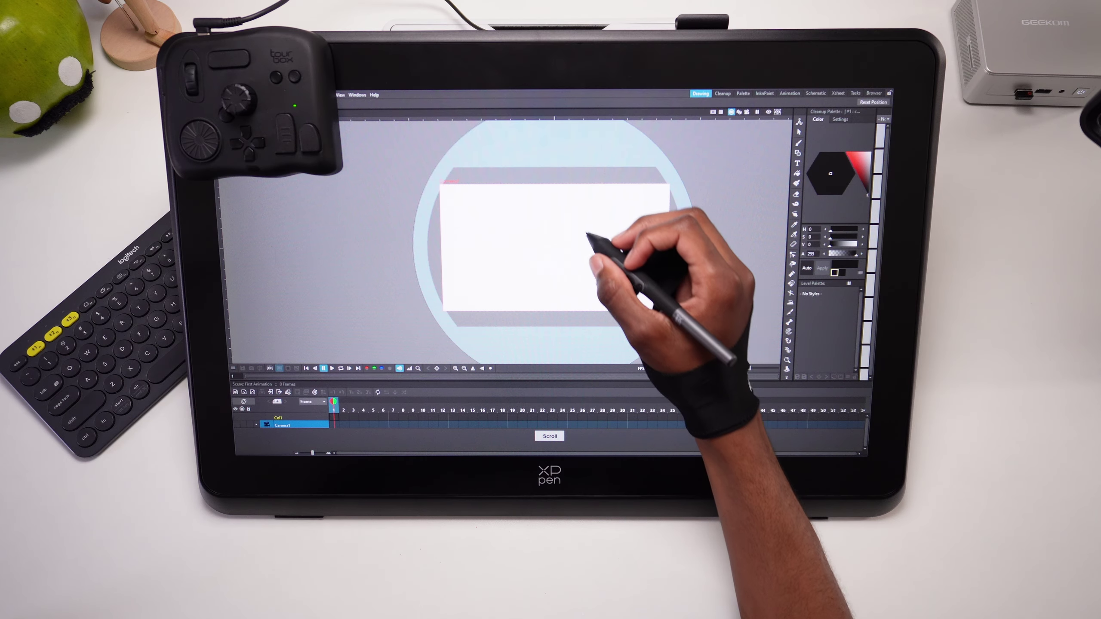
pyautogui.scroll(3, 587, 237)
pyautogui.scroll(-4, 602, 285)
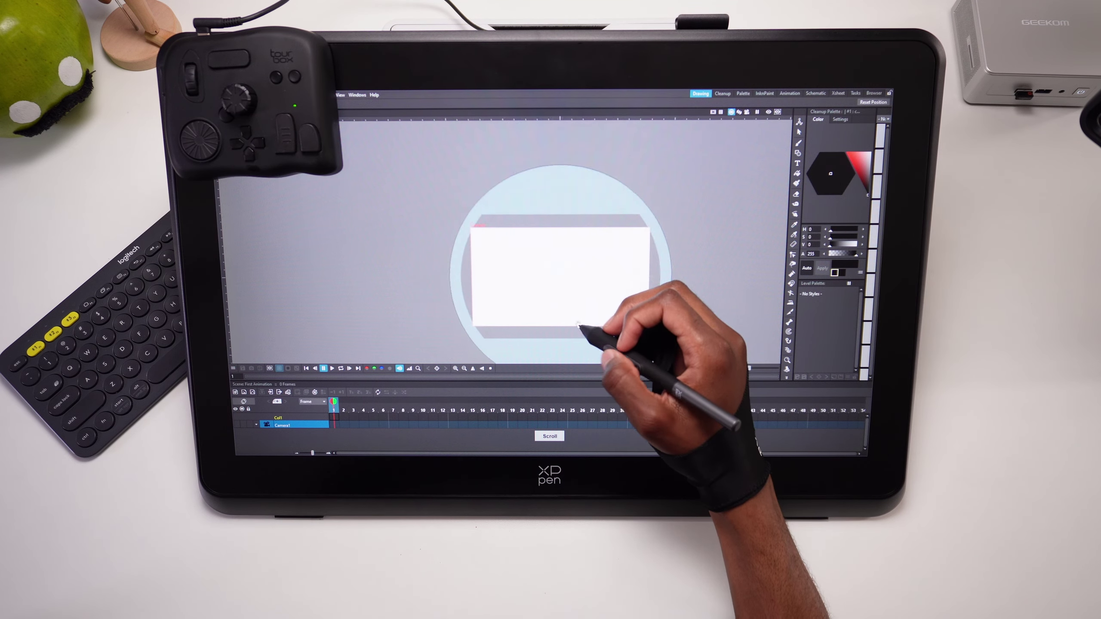
pyautogui.scroll(3, 584, 326)
pyautogui.scroll(-3, 593, 301)
pyautogui.scroll(3, 603, 284)
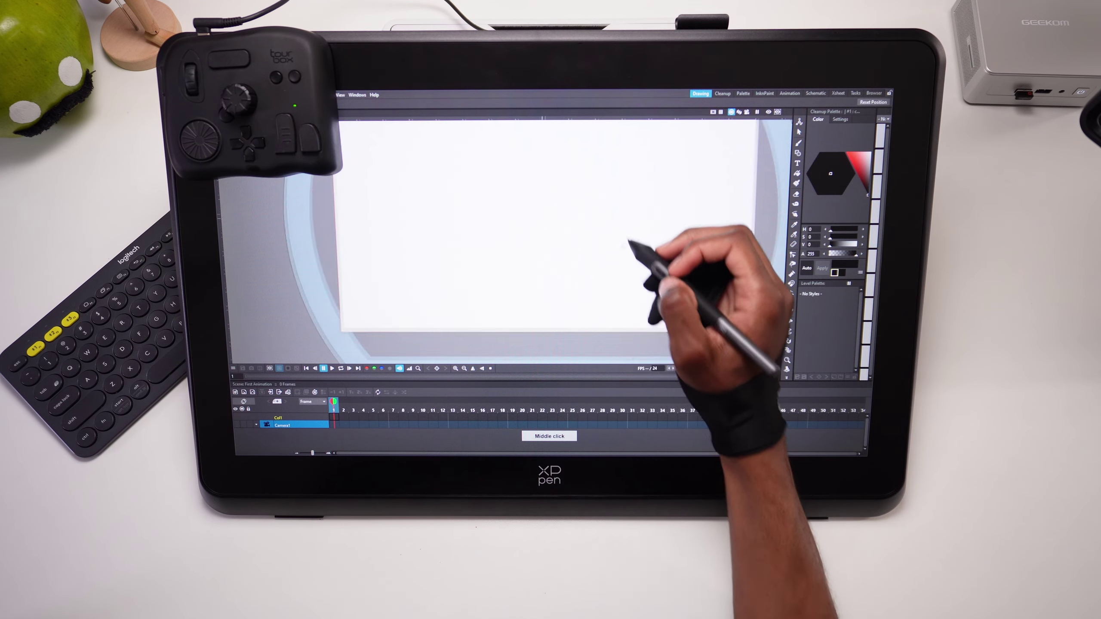
pyautogui.scroll(3, 627, 237)
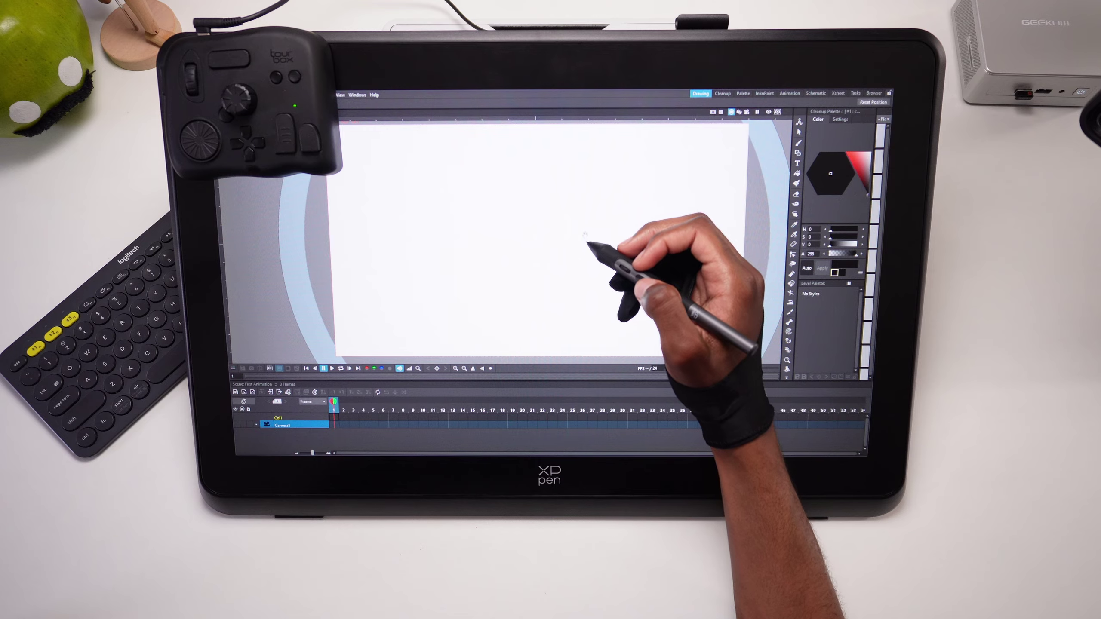
pyautogui.scroll(-3, 585, 245)
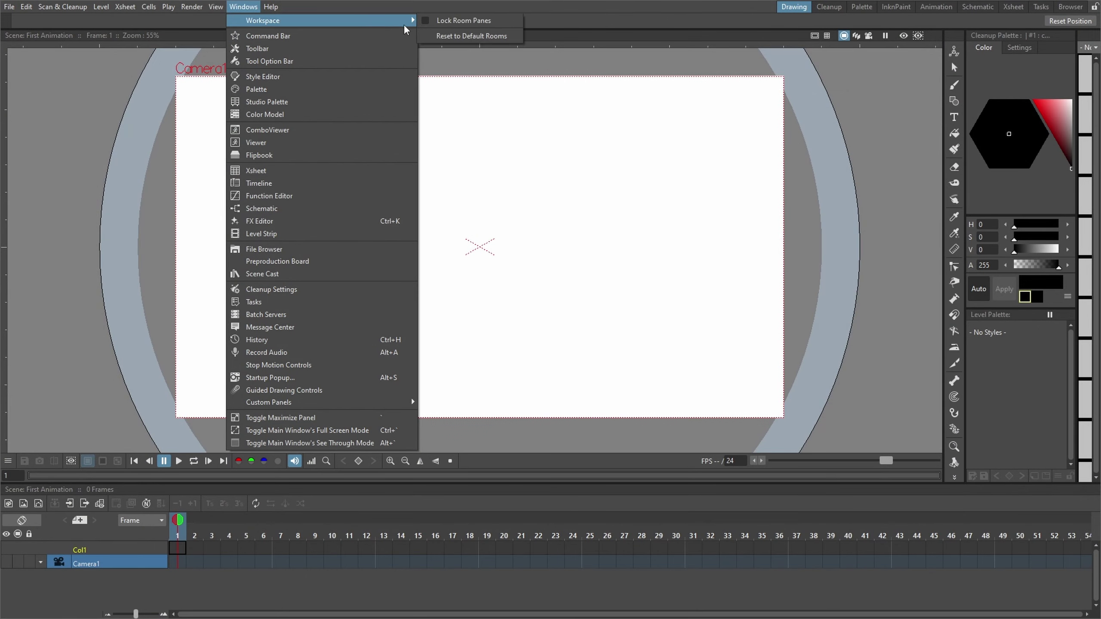
pyautogui.click(430, 20)
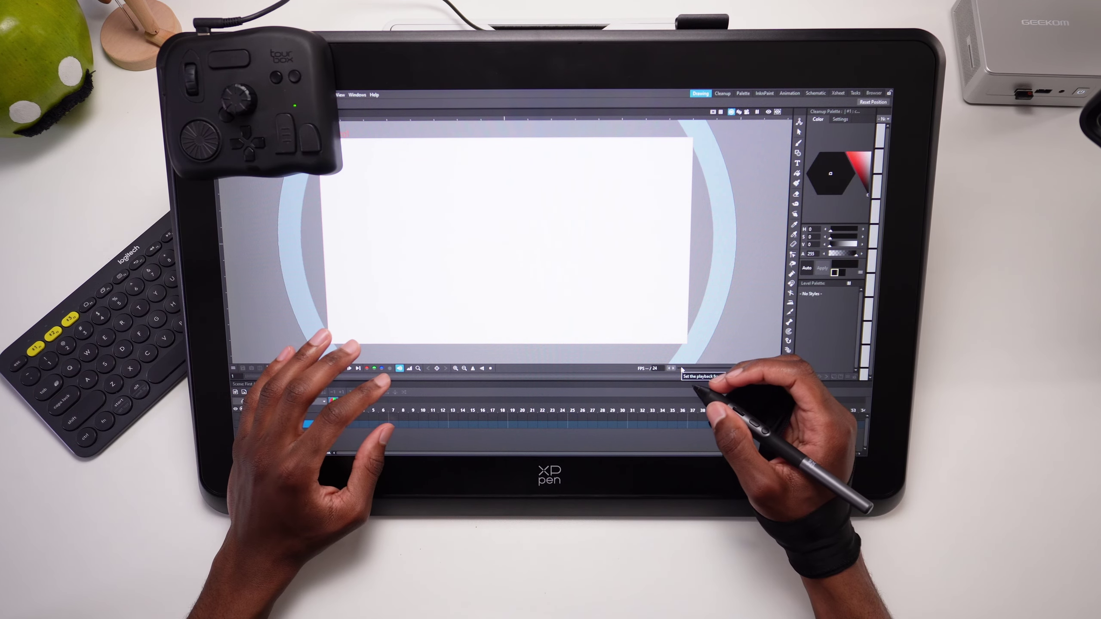
# Step: Create Toonz Raster level A at 2100 × 1300 px in Col1, frame 1
pyautogui.click(283, 425)
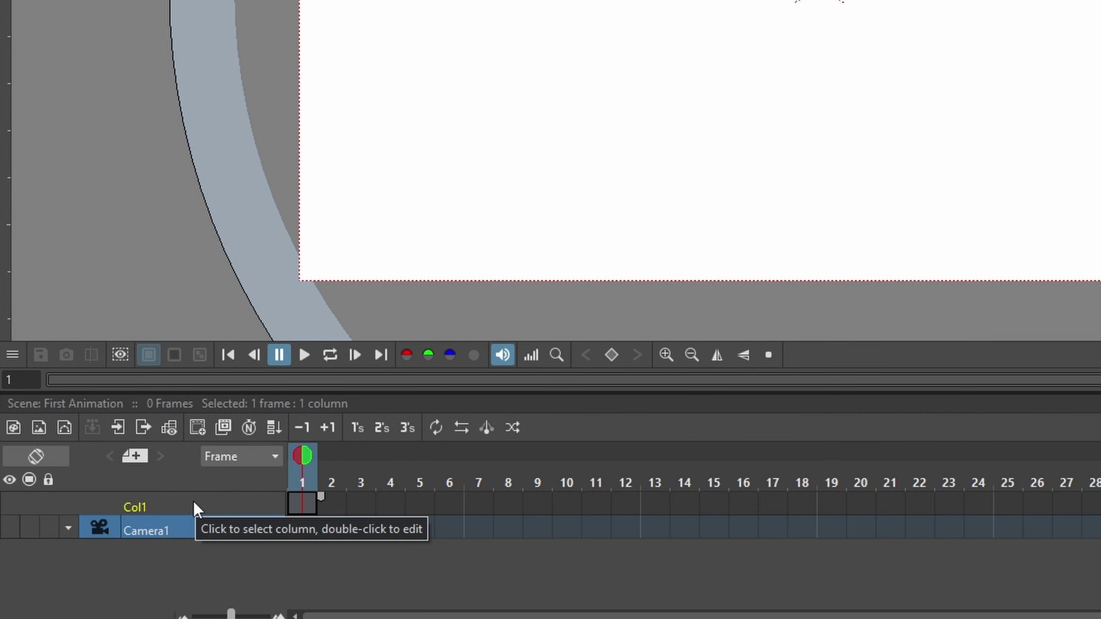
pyautogui.rightClick(304, 500)
pyautogui.click(450, 537)
pyautogui.write('21')
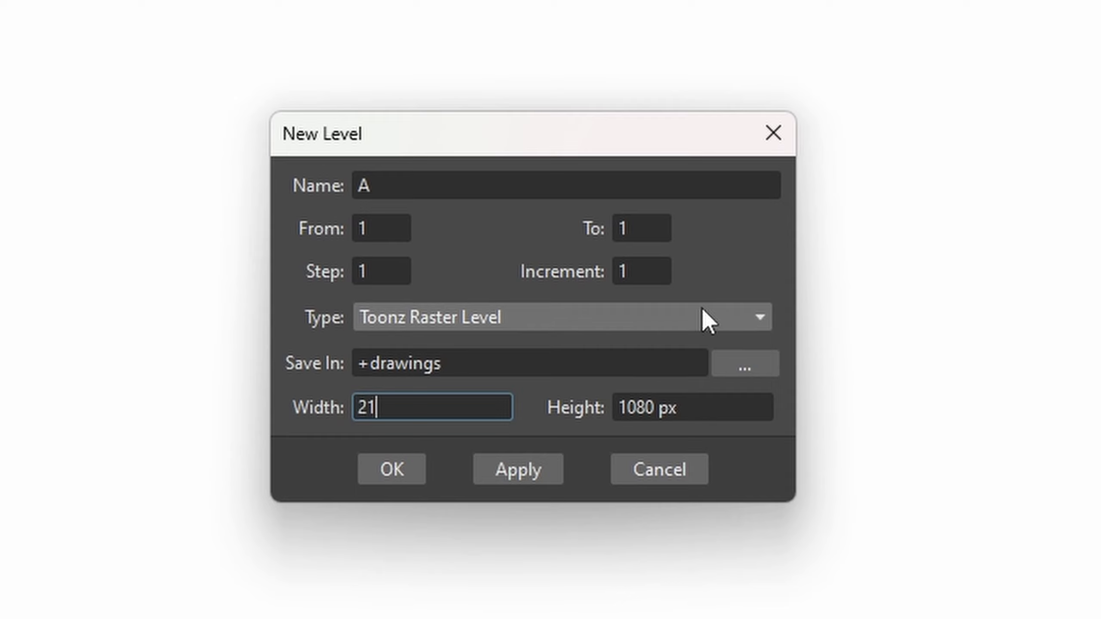
pyautogui.write('00')
pyautogui.doubleClick(688, 406)
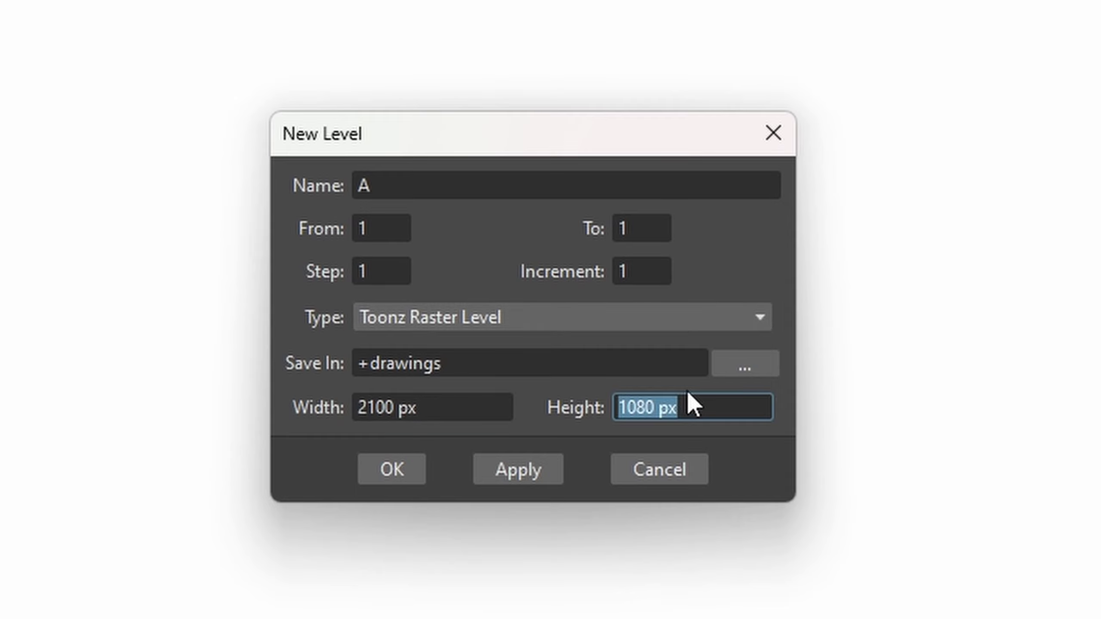
pyautogui.write('1300')
pyautogui.click(392, 469)
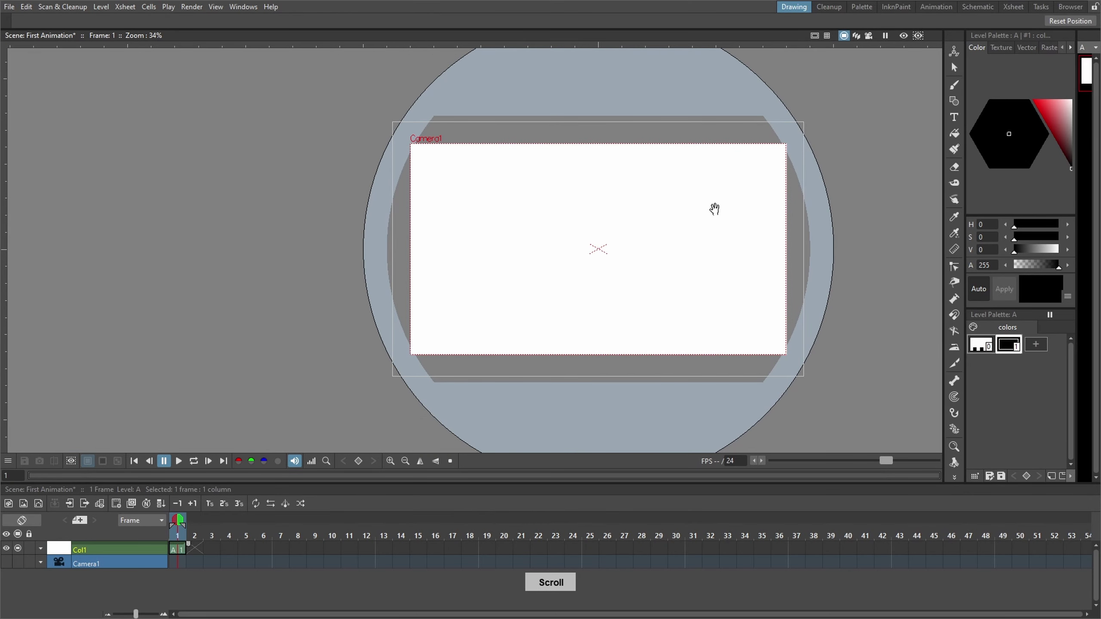
pyautogui.scroll(1, 752, 210)
pyautogui.scroll(1, 696, 298)
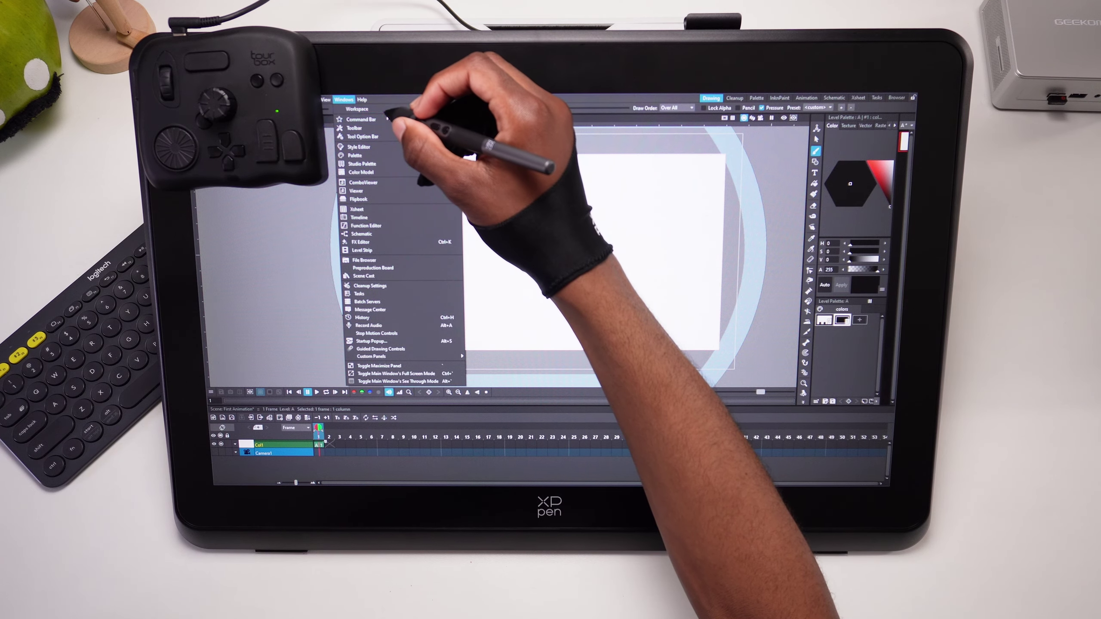
# Step: Dock the brush Tool Option Bar between the viewer and the Timeline
pyautogui.click(396, 116)
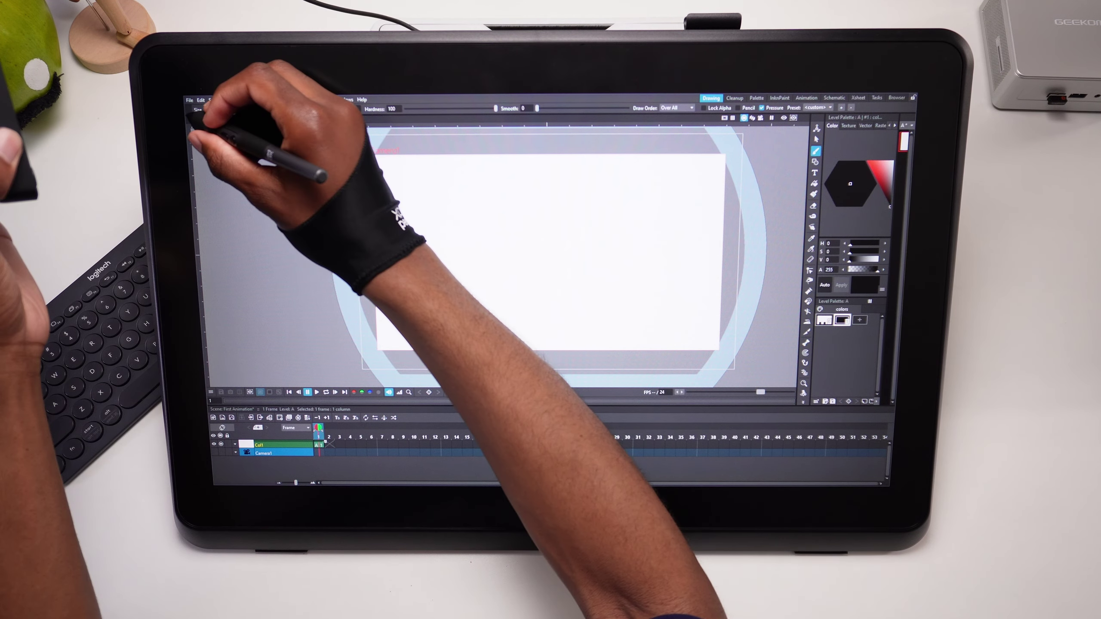
pyautogui.moveTo(197, 112); pyautogui.dragTo(499, 401)
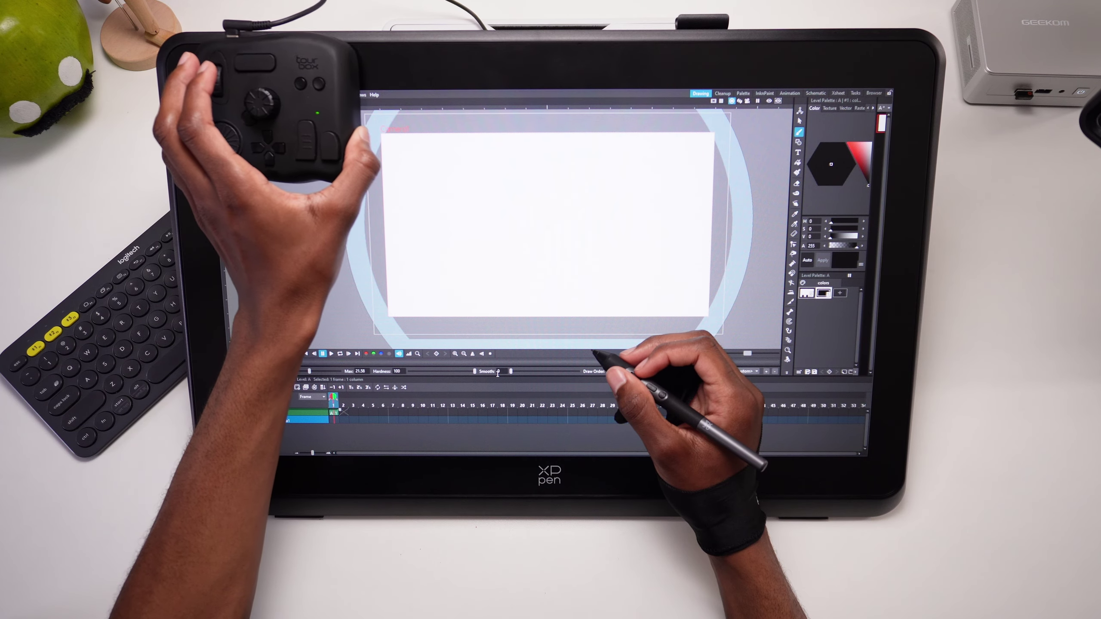
pyautogui.click(358, 94)
pyautogui.click(482, 113)
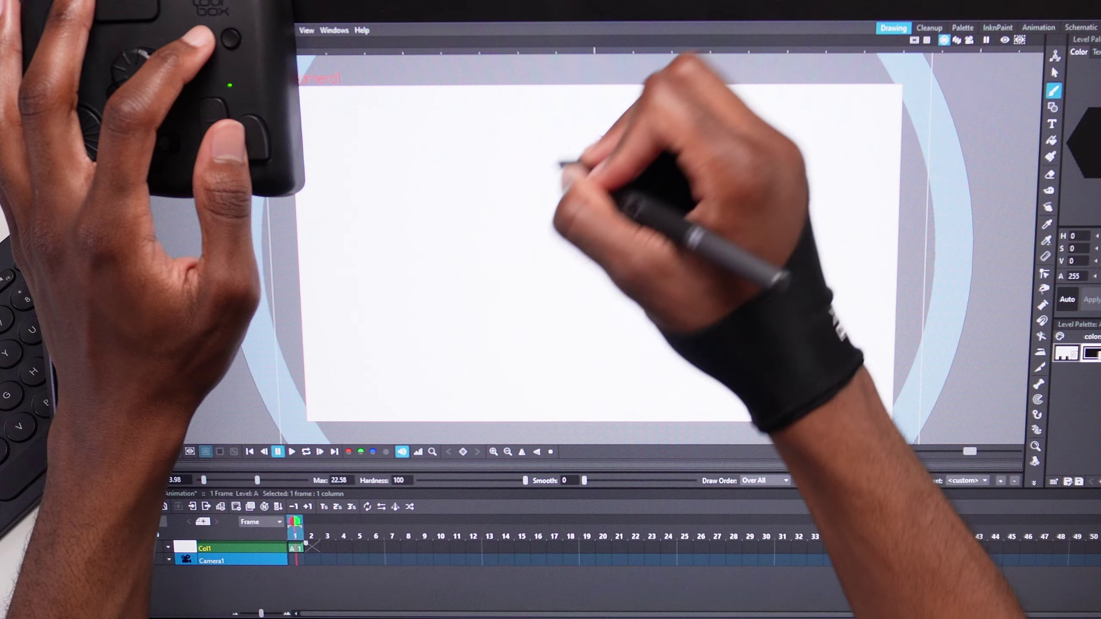
# Step: Draw the ball circle on frames 1 and 2, then activate onion skin
pyautogui.moveTo(530, 159); pyautogui.dragTo(526, 162)
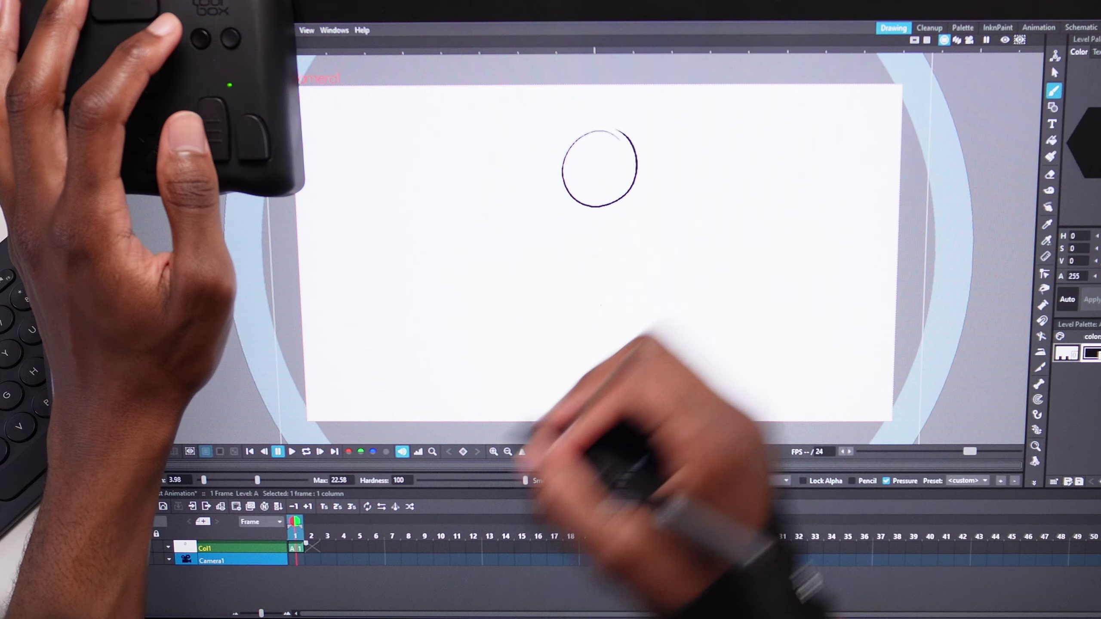
pyautogui.click(312, 548)
pyautogui.moveTo(623, 155)
pyautogui.mouseDown()
pyautogui.moveTo(559, 202)
pyautogui.moveTo(624, 155)
pyautogui.mouseUp()
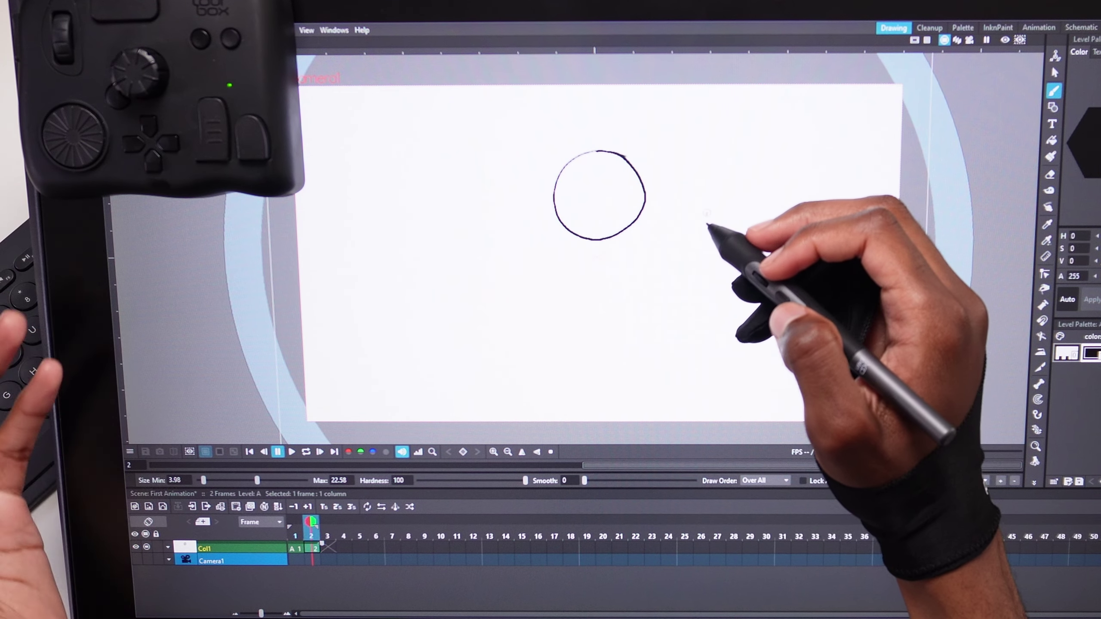
pyautogui.rightClick(705, 225)
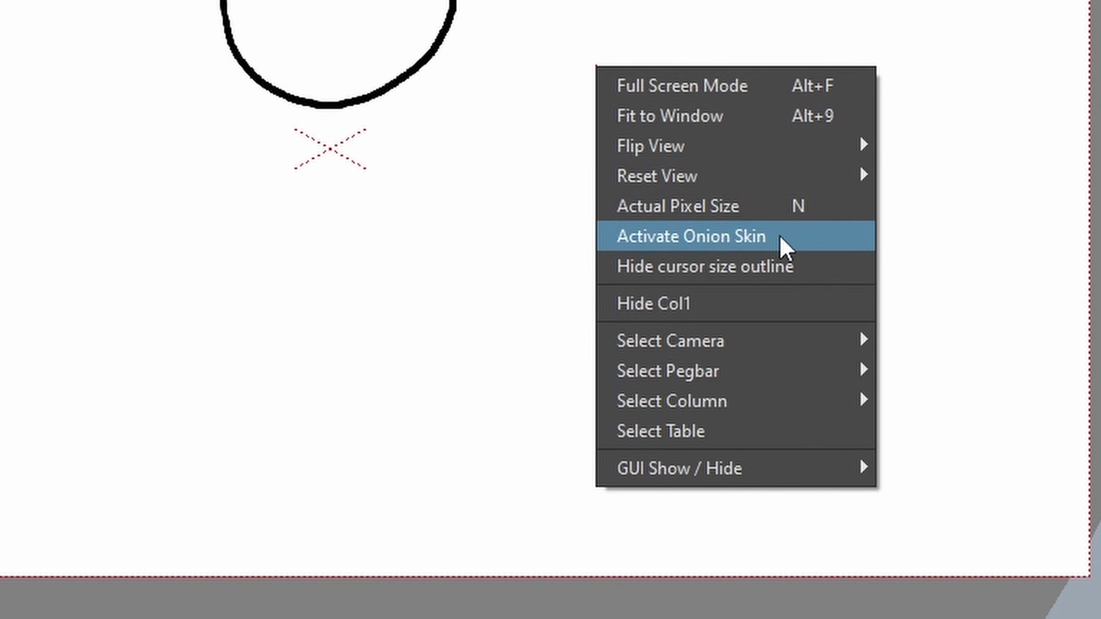
pyautogui.click(784, 245)
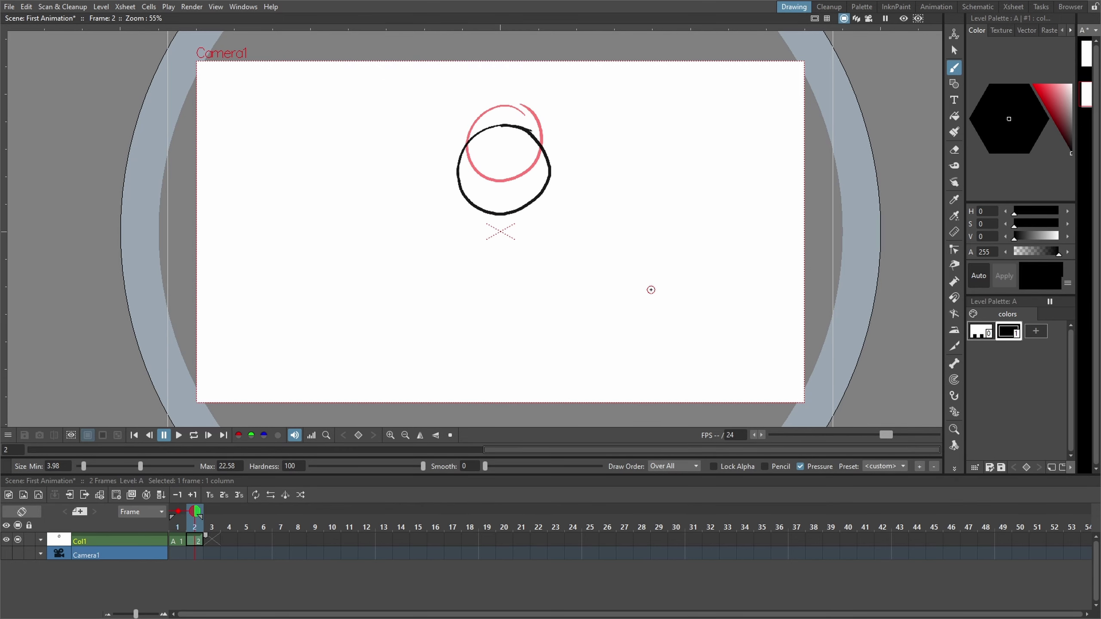
# Step: Erase frame 2's circle, then draw the falling tall oval and the squashed ball
pyautogui.click(955, 148)
pyautogui.moveTo(504, 167); pyautogui.dragTo(614, 147)
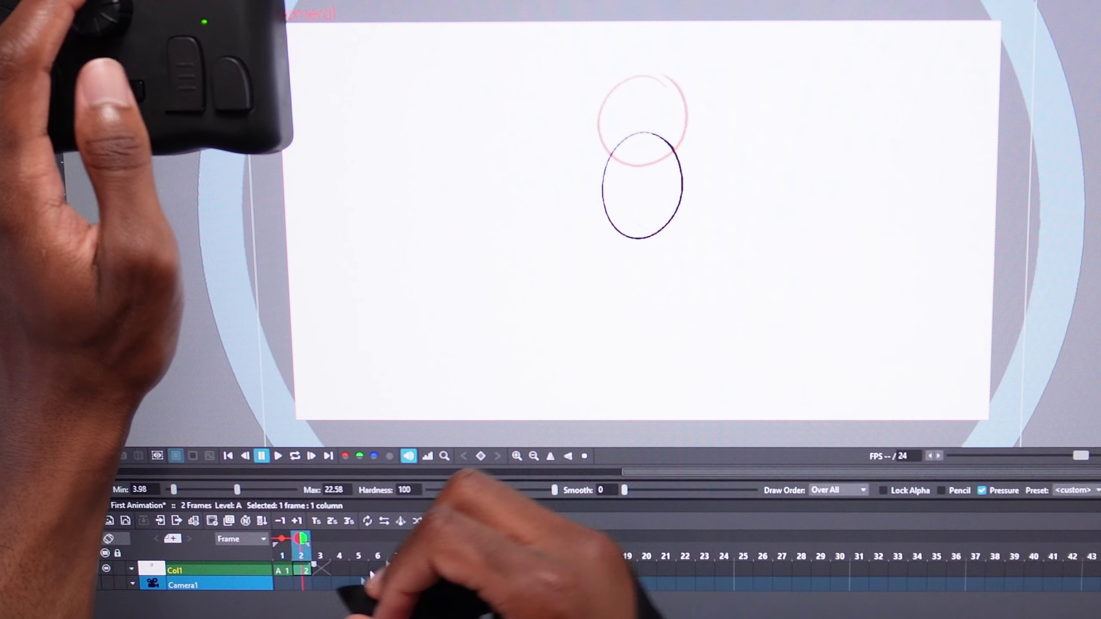
pyautogui.click(323, 571)
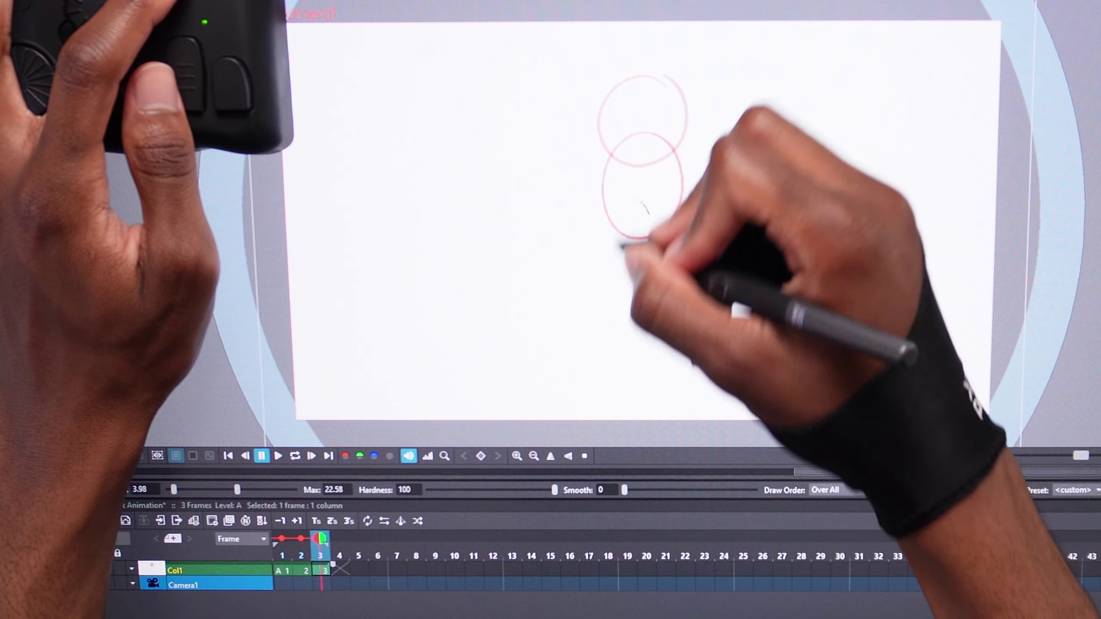
pyautogui.moveTo(645, 207); pyautogui.dragTo(648, 208)
pyautogui.click(341, 571)
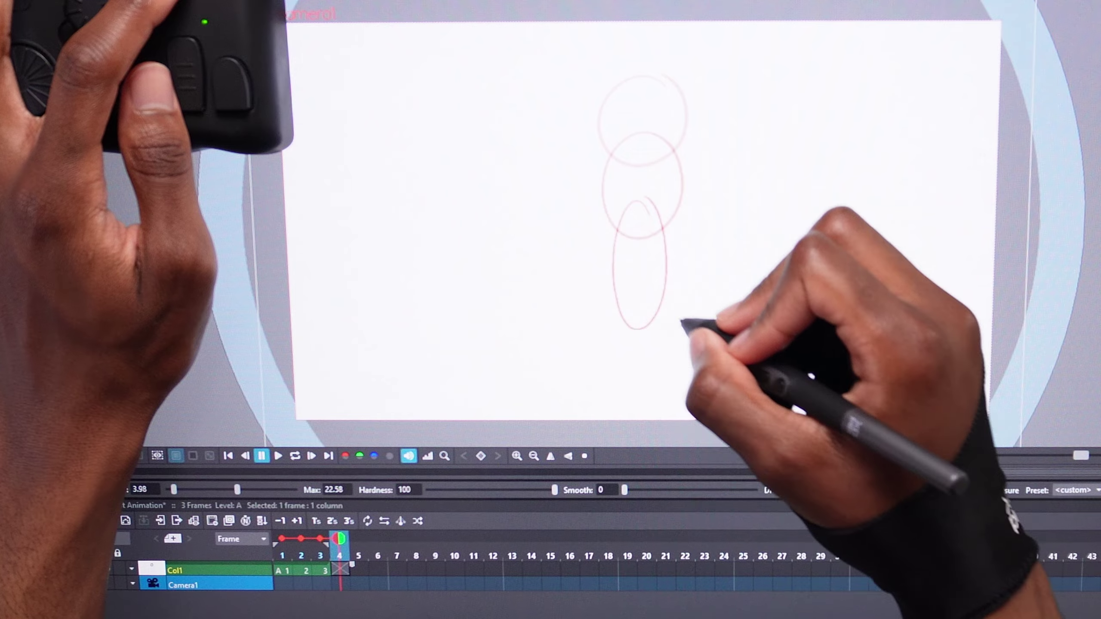
pyautogui.moveTo(662, 310); pyautogui.dragTo(688, 331)
# Step: Redraw the ball outline on the next frame and try the rising stretched ball on frame 7
pyautogui.click(359, 570)
pyautogui.hotkey('ctrl', 'z')
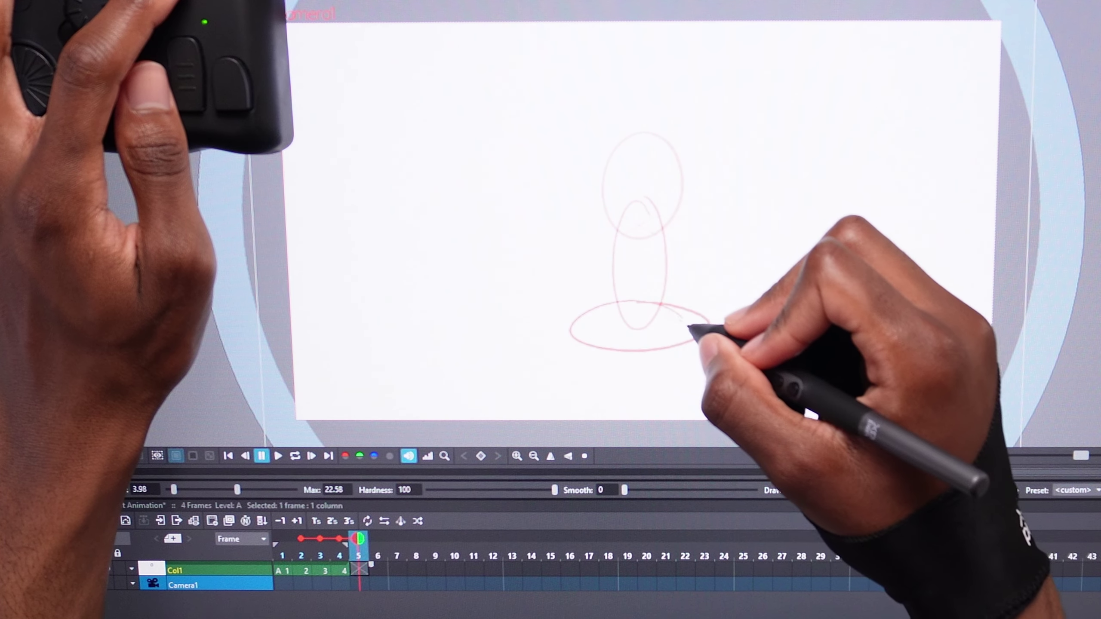
pyautogui.moveTo(636, 305)
pyautogui.mouseDown()
pyautogui.moveTo(593, 345)
pyautogui.moveTo(672, 310)
pyautogui.moveTo(667, 284)
pyautogui.mouseUp()
pyautogui.click(378, 570)
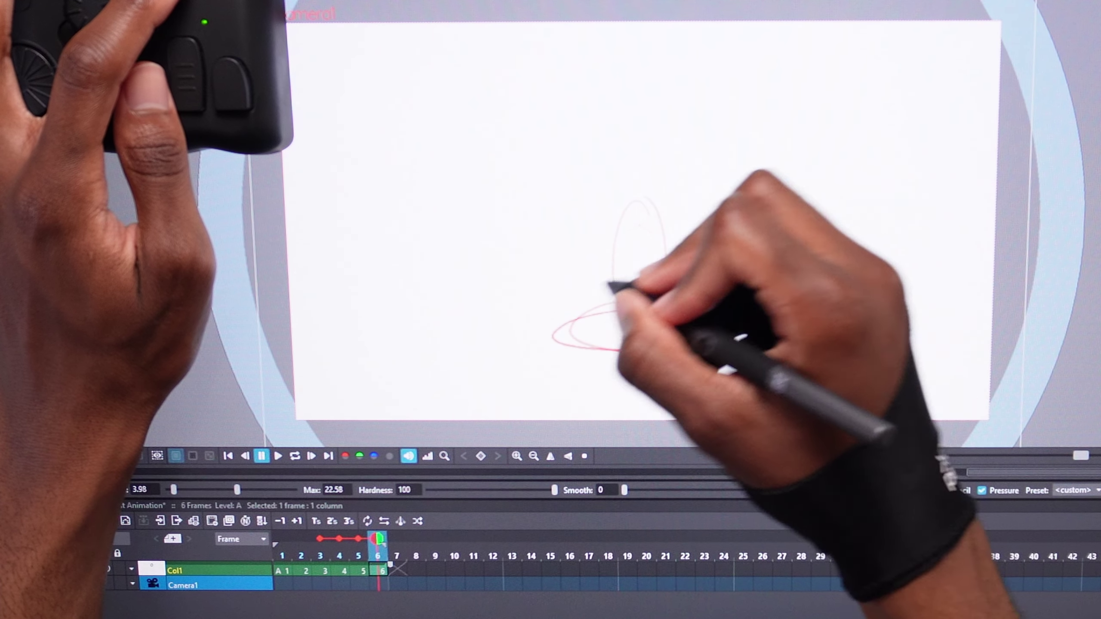
pyautogui.click(397, 570)
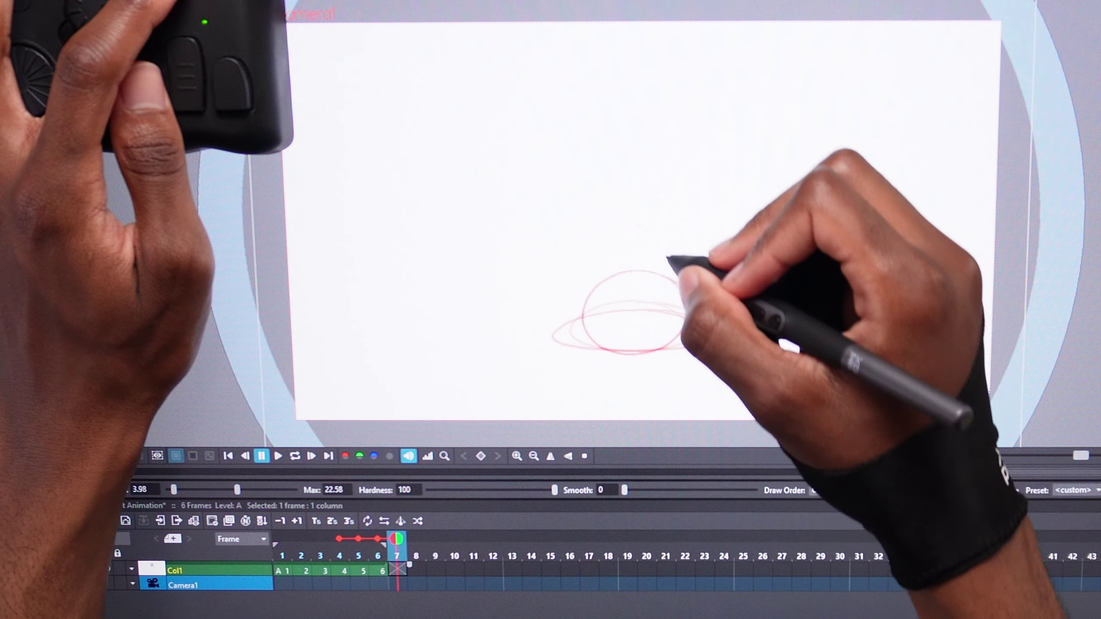
pyautogui.moveTo(636, 172); pyautogui.dragTo(641, 173)
pyautogui.hotkey('ctrl', 'z')
# Step: Review the frames, draw the ball near the top on frame 8, and adjust the onion-skin markers
pyautogui.press(',')
pyautogui.press(',')
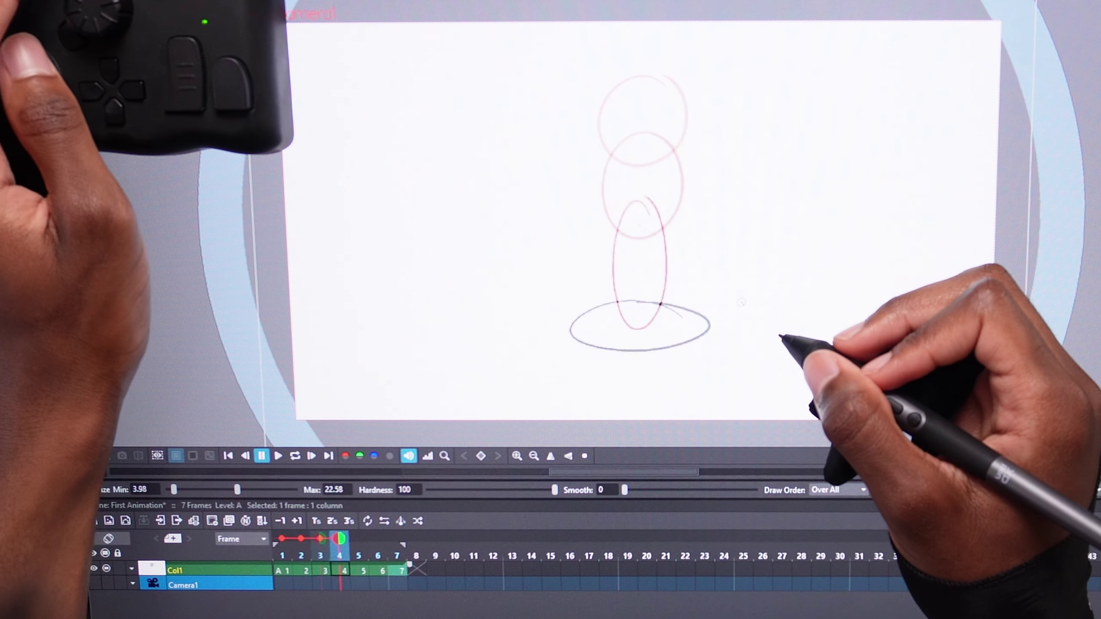
pyautogui.press('.')
pyautogui.press('.')
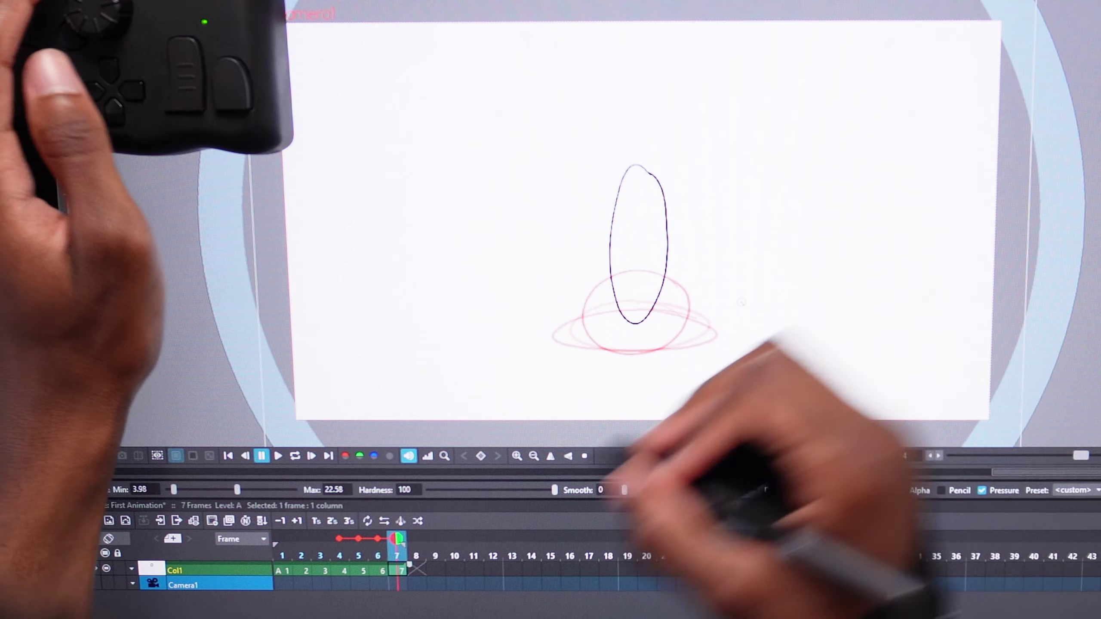
pyautogui.click(417, 571)
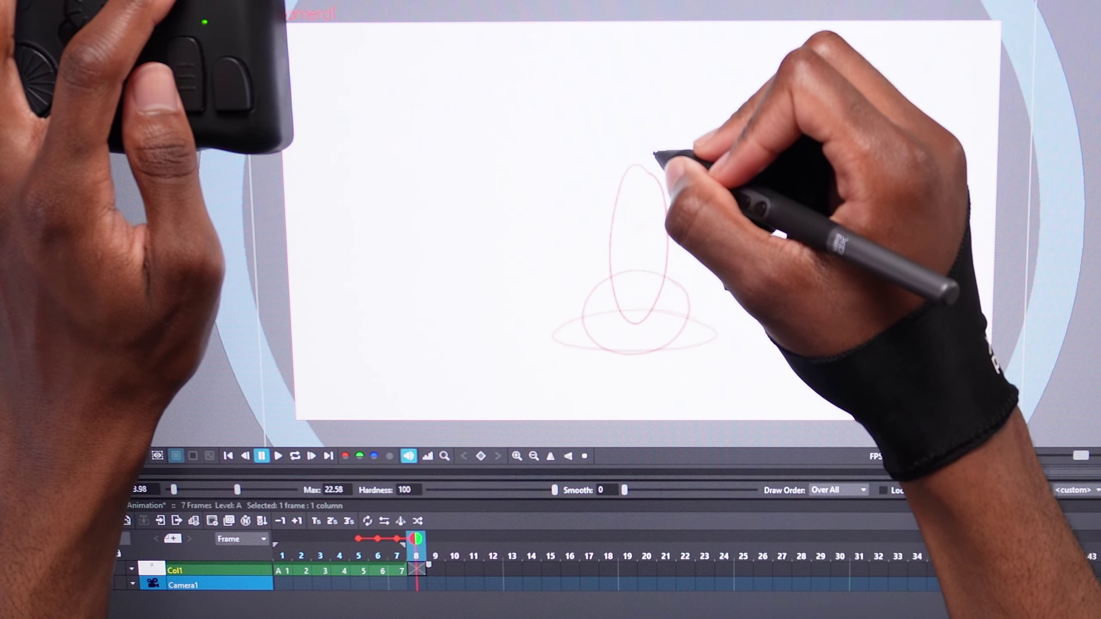
pyautogui.moveTo(641, 129); pyautogui.dragTo(637, 134)
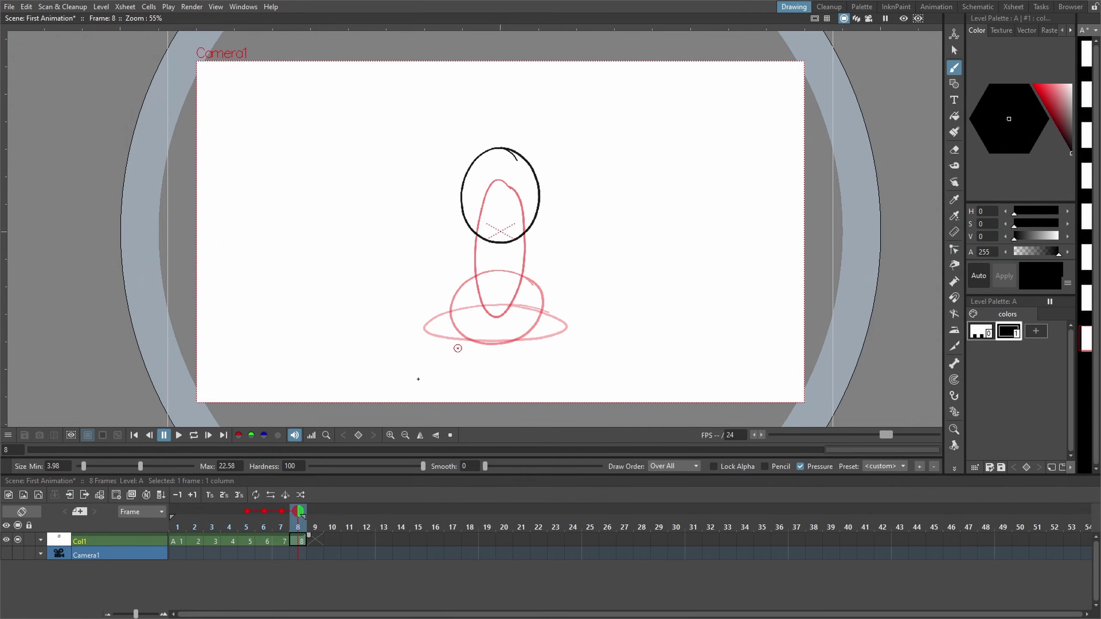
pyautogui.click(282, 514)
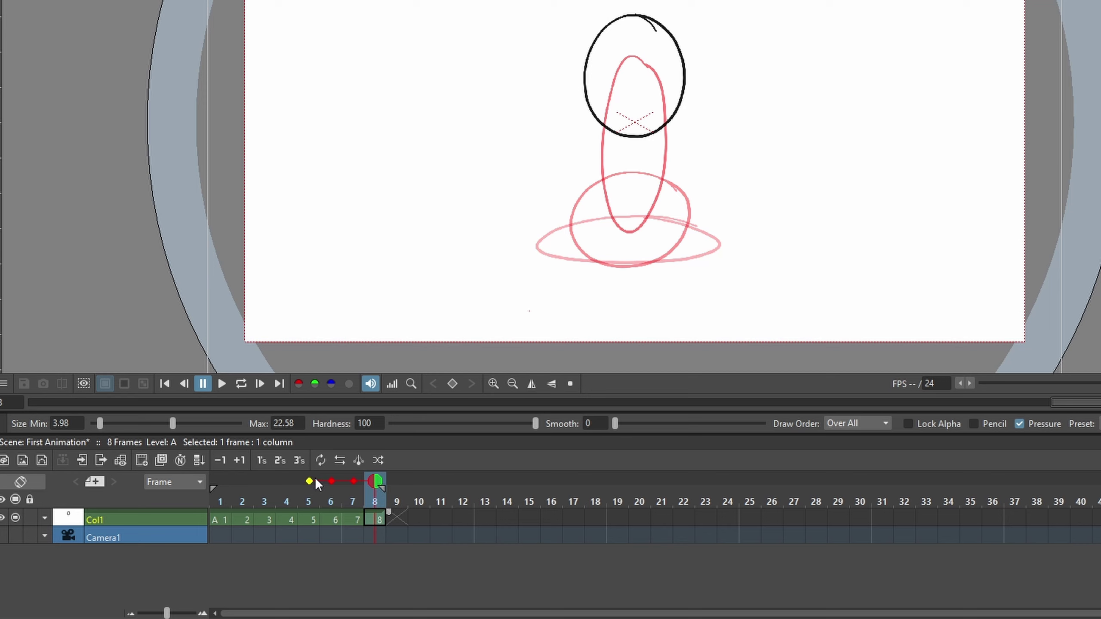
pyautogui.moveTo(309, 482)
pyautogui.mouseDown()
pyautogui.moveTo(330, 481)
pyautogui.moveTo(226, 476)
pyautogui.mouseUp()
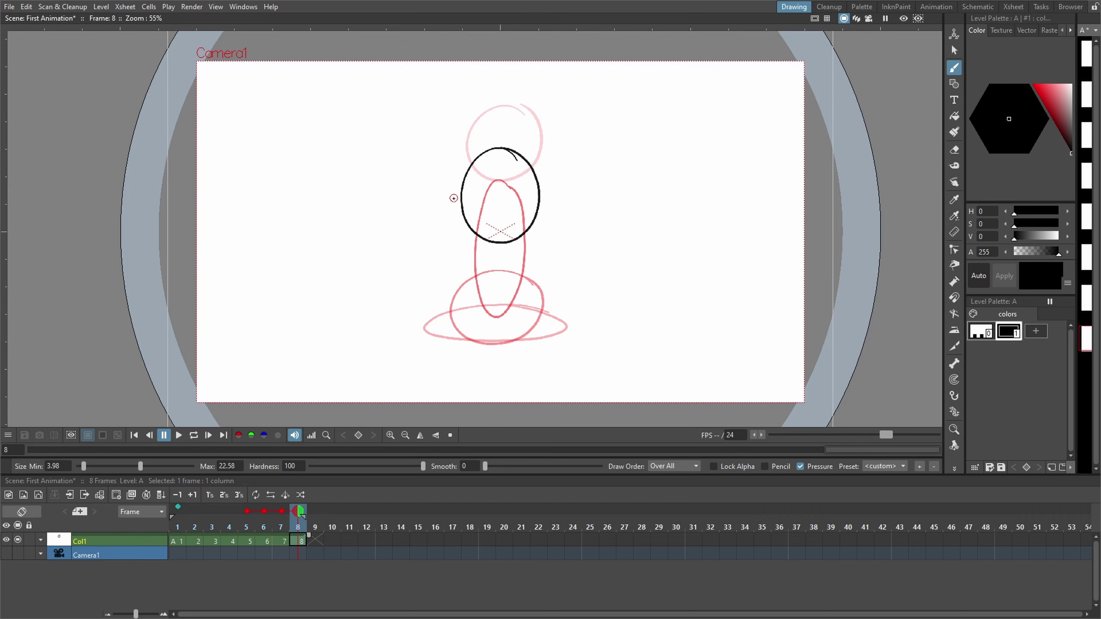
# Step: Select frame 8's top circle, draw the top circle on frame 9, and play the bounce
pyautogui.click(954, 33)
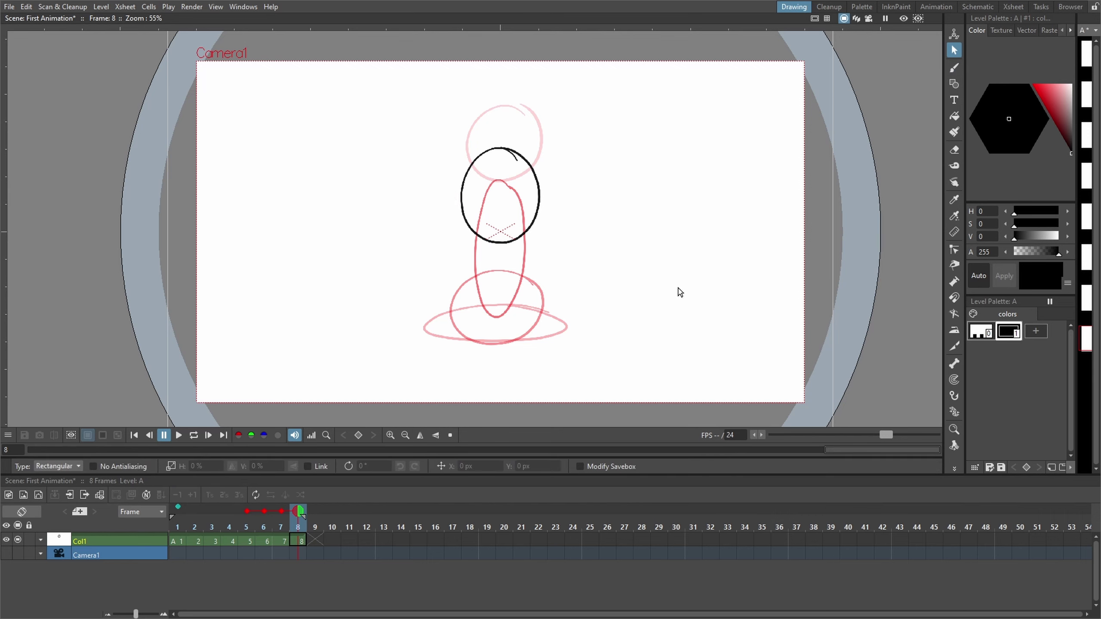
pyautogui.moveTo(437, 128)
pyautogui.mouseDown()
pyautogui.moveTo(572, 265)
pyautogui.moveTo(550, 245)
pyautogui.moveTo(544, 199)
pyautogui.mouseUp()
pyautogui.press(',')
pyautogui.press(',')
pyautogui.press(',')
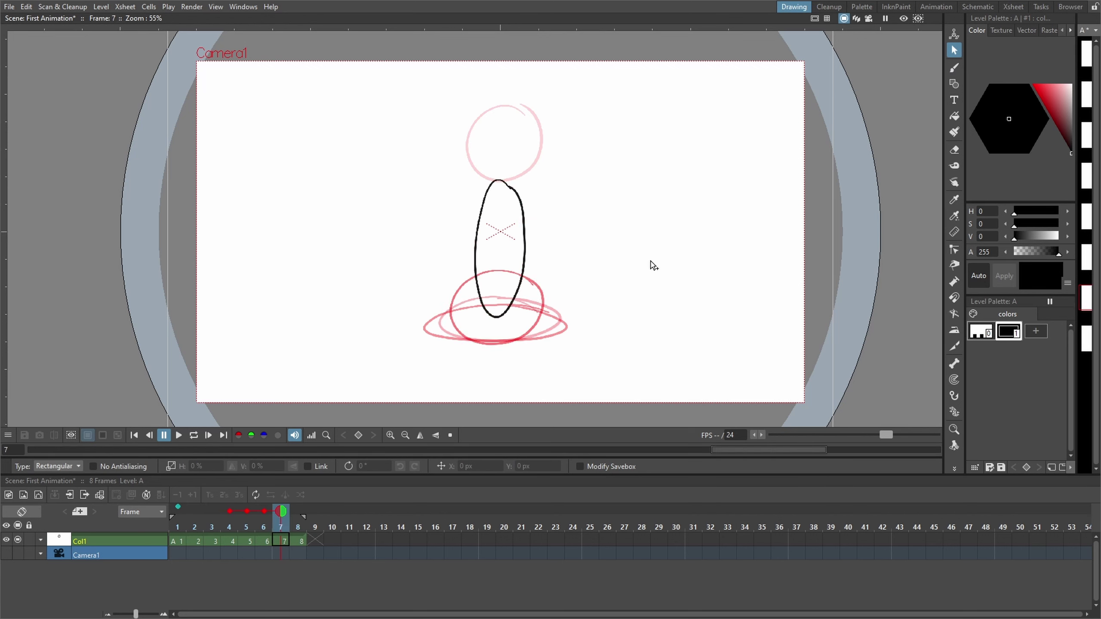
pyautogui.press('.')
pyautogui.press('.')
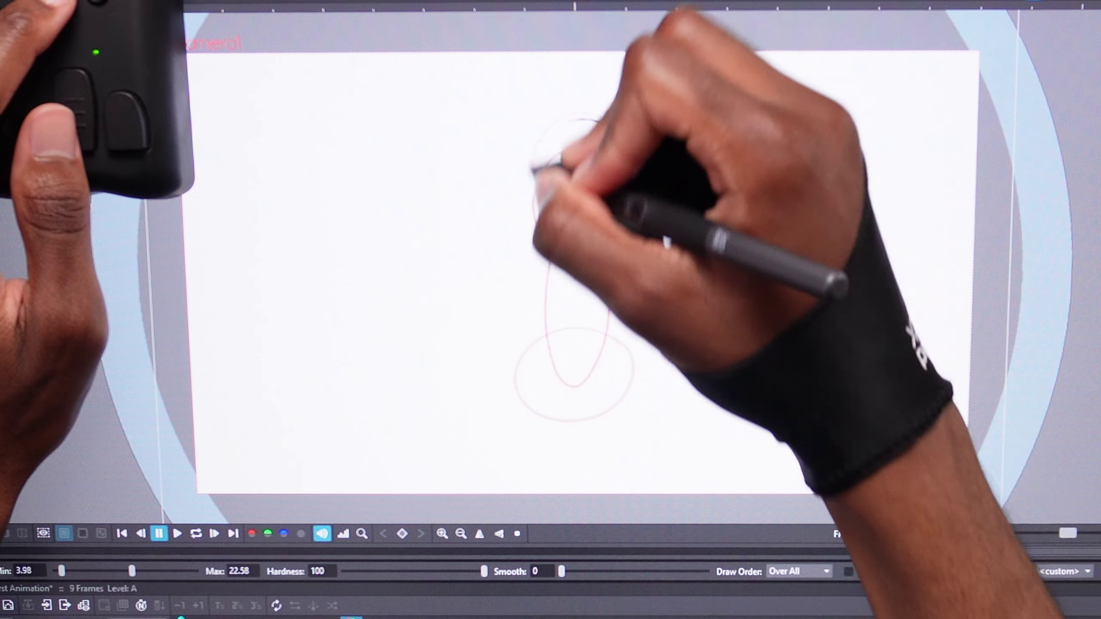
pyautogui.moveTo(602, 116); pyautogui.dragTo(607, 120)
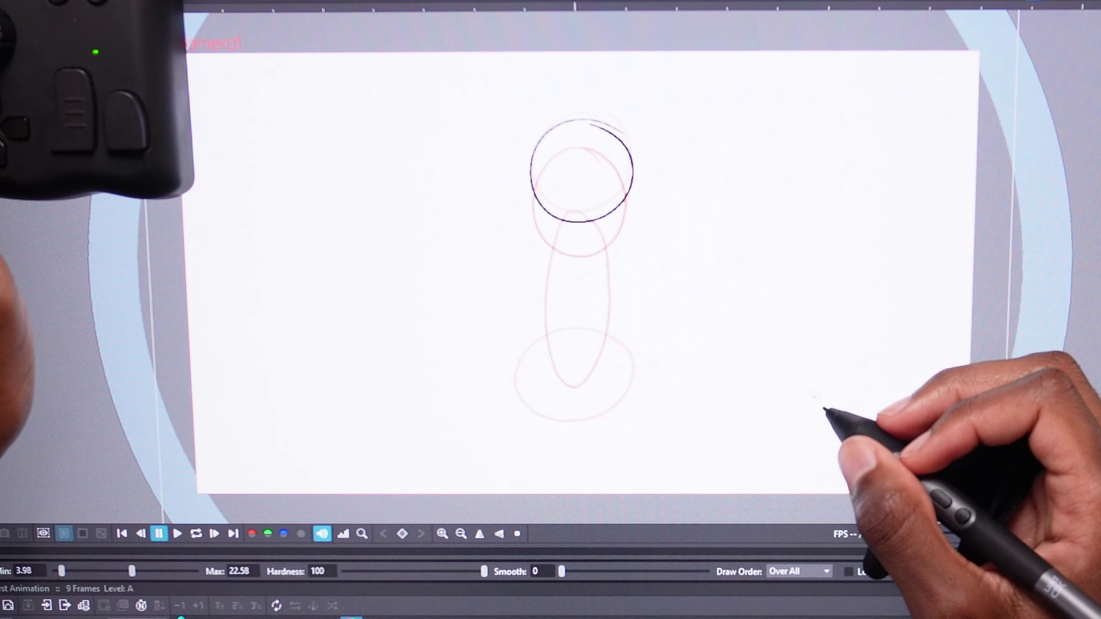
pyautogui.click(178, 533)
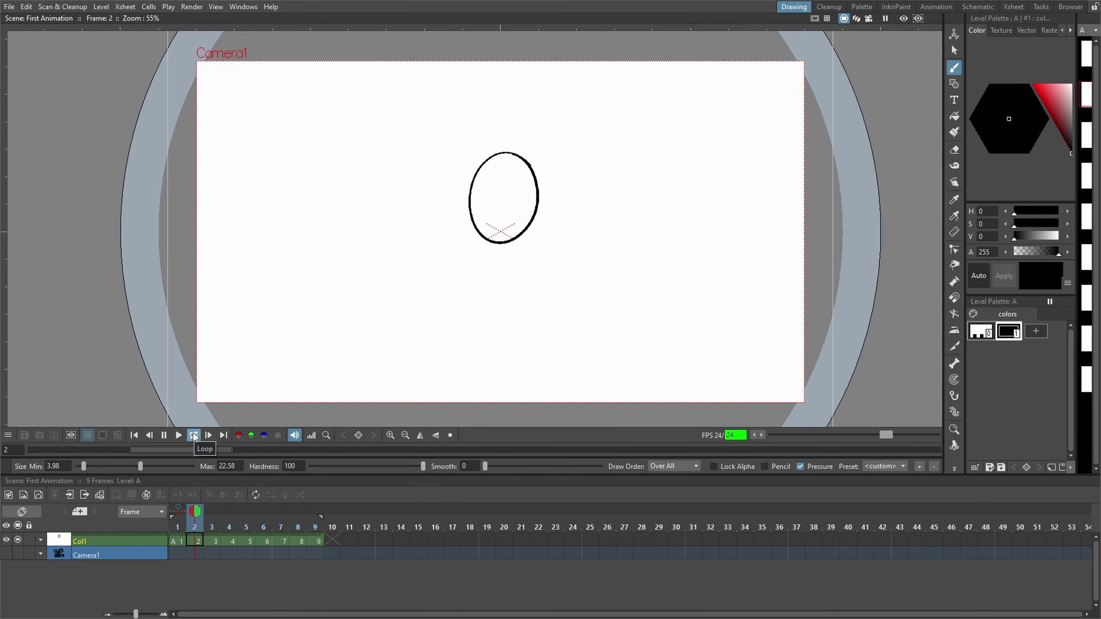
# Step: Pause playback and reframe the selected Col1 cells on 2's
pyautogui.click(164, 435)
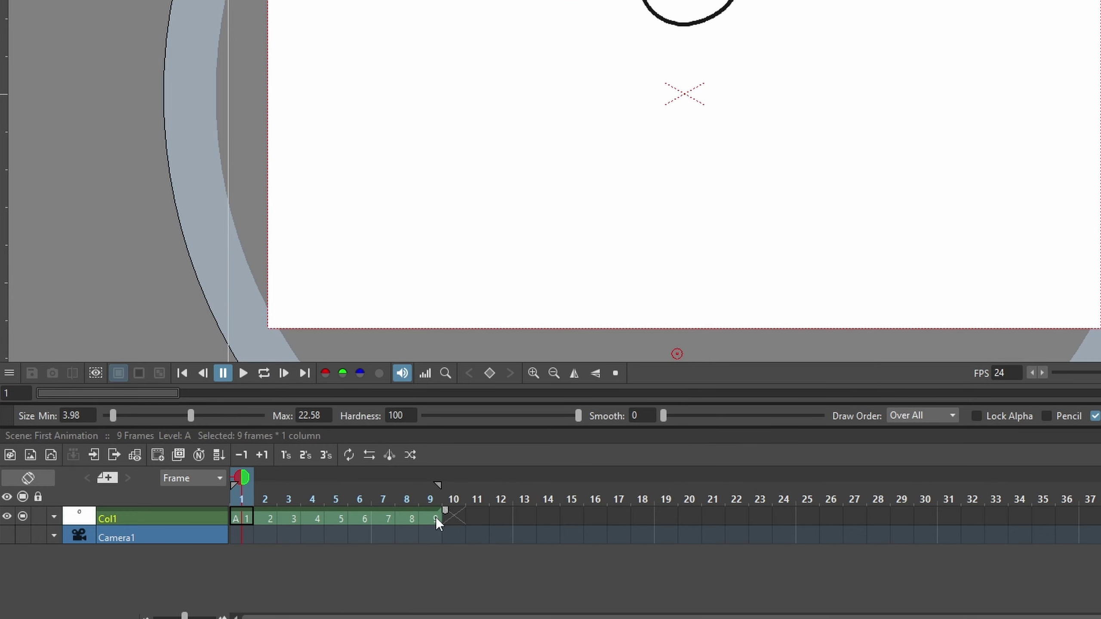
pyautogui.rightClick(430, 520)
pyautogui.moveTo(482, 117)
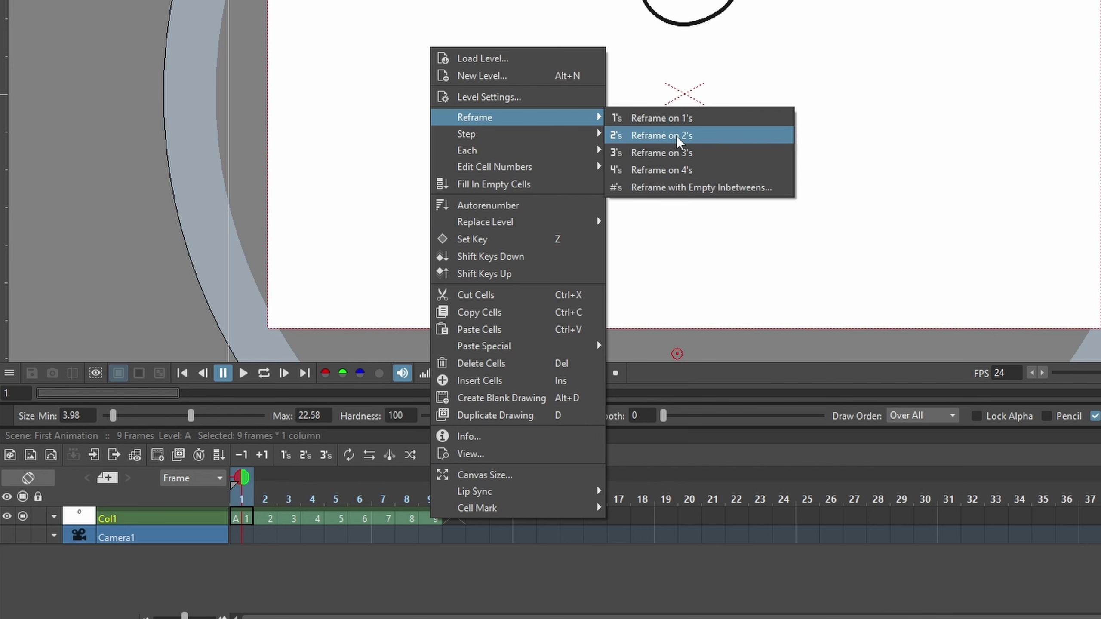
pyautogui.click(682, 136)
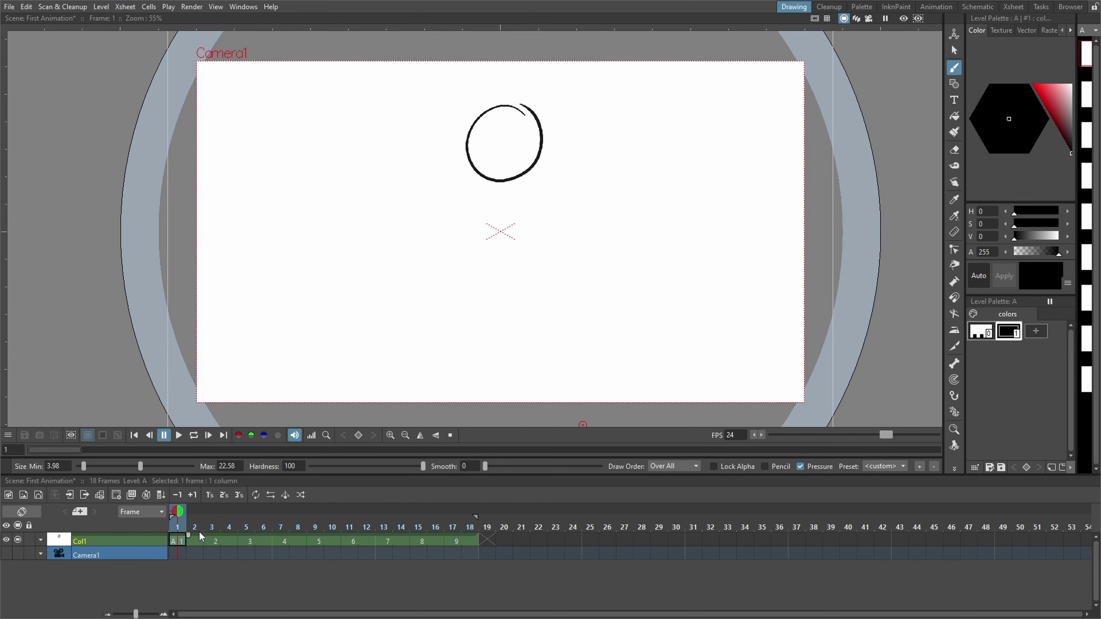
# Step: Select all Col1 cells, try reframing them on 4's, and return to the start
pyautogui.click(199, 534)
pyautogui.click(178, 543)
pyautogui.keyDown('shift'); pyautogui.click(469, 542); pyautogui.keyUp('shift')
pyautogui.rightClick(468, 541)
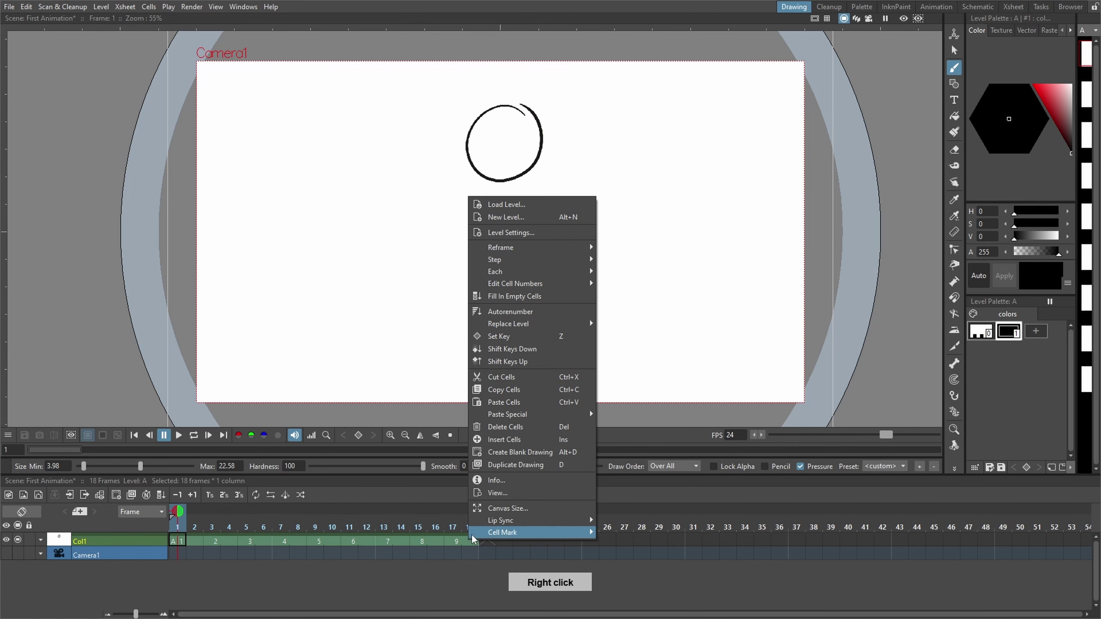
pyautogui.click(637, 286)
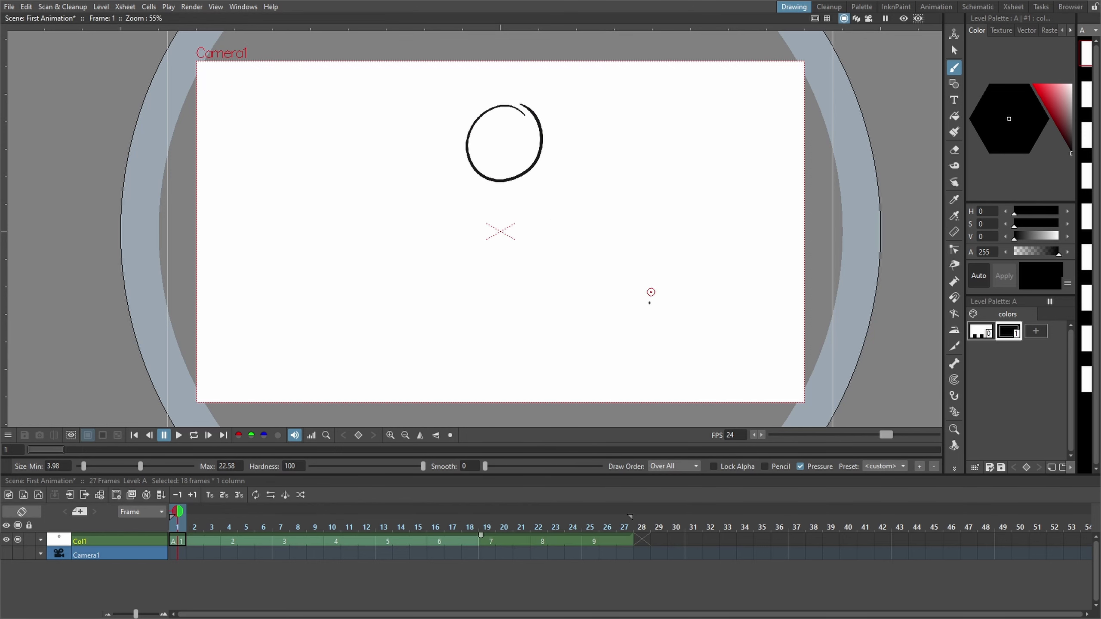
pyautogui.click(193, 539)
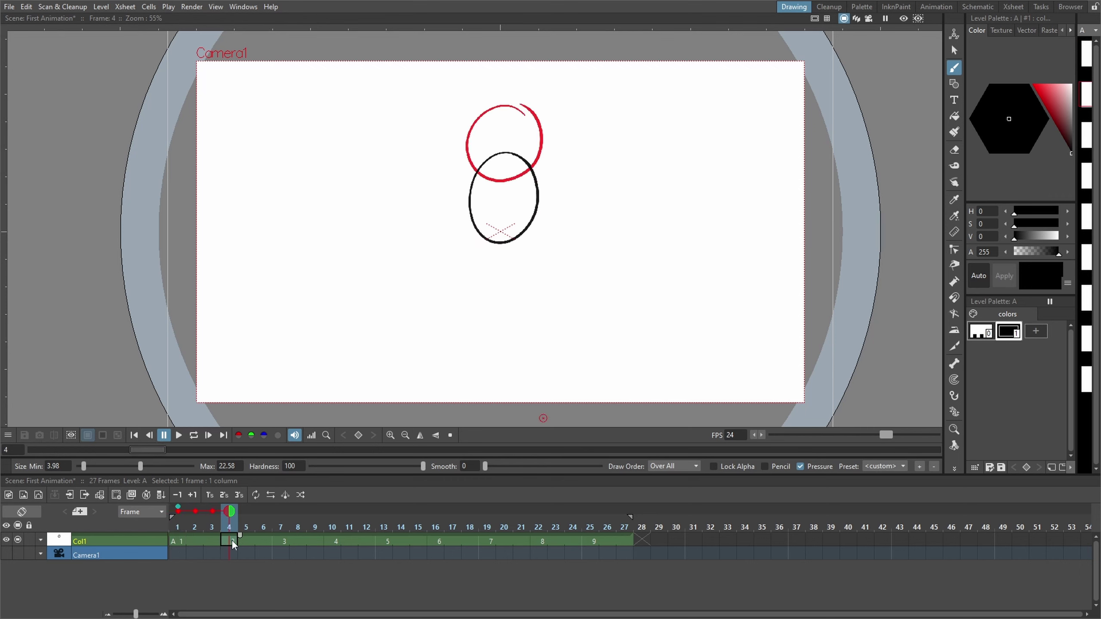
pyautogui.click(250, 539)
pyautogui.click(181, 540)
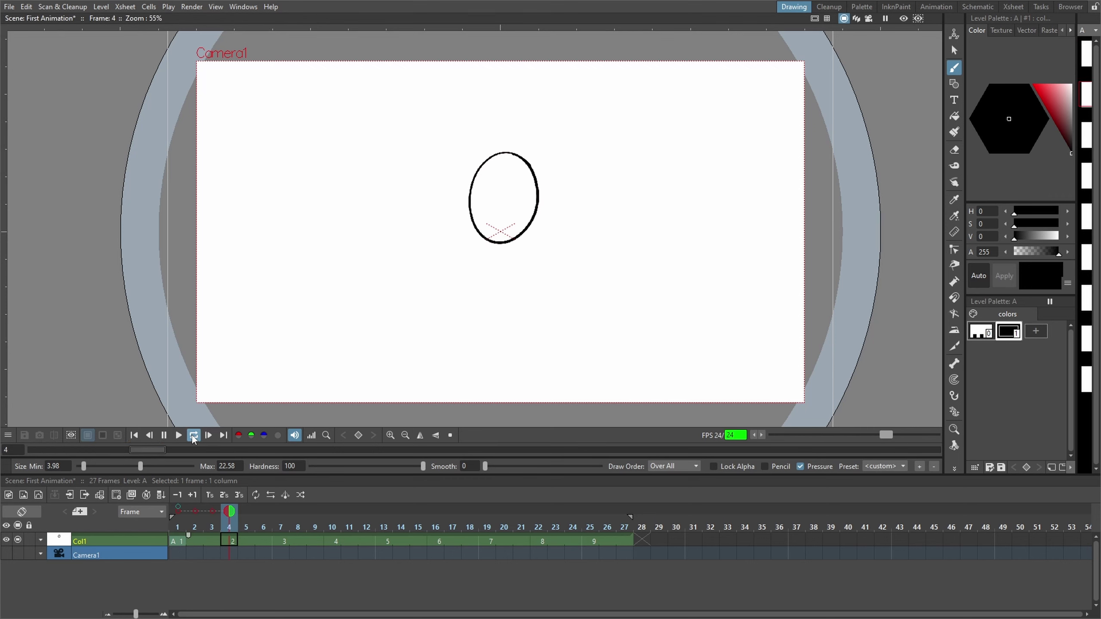
# Step: Turn on Loop, change the reframe hold again, and preview the bounce before returning to frame 1
pyautogui.click(193, 434)
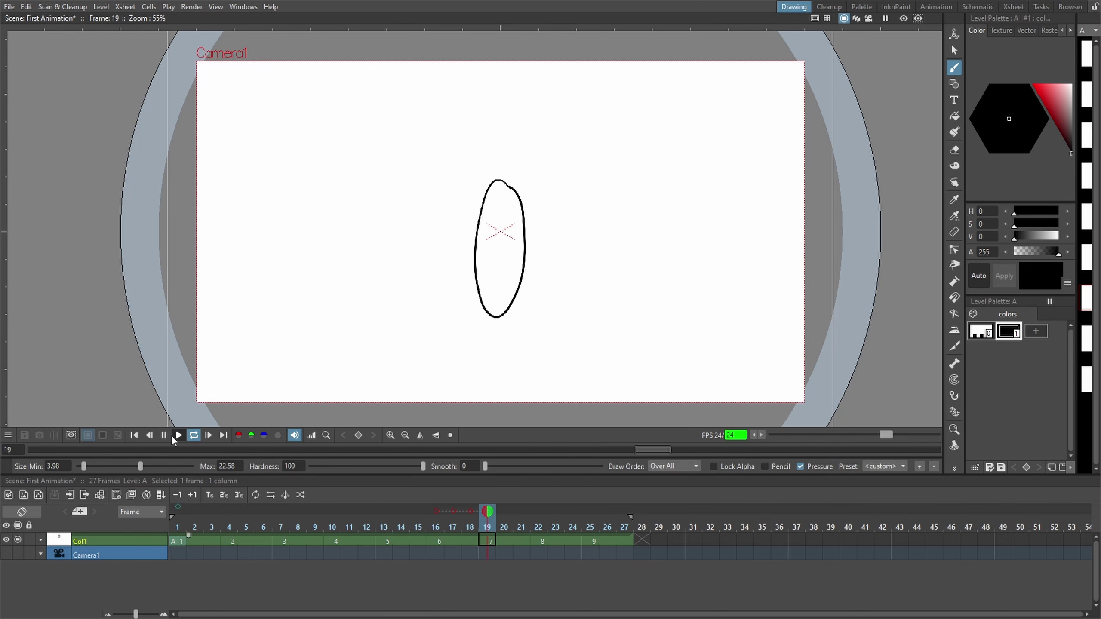
pyautogui.press('space')
pyautogui.rightClick(620, 541)
pyautogui.click(786, 273)
pyautogui.click(210, 435)
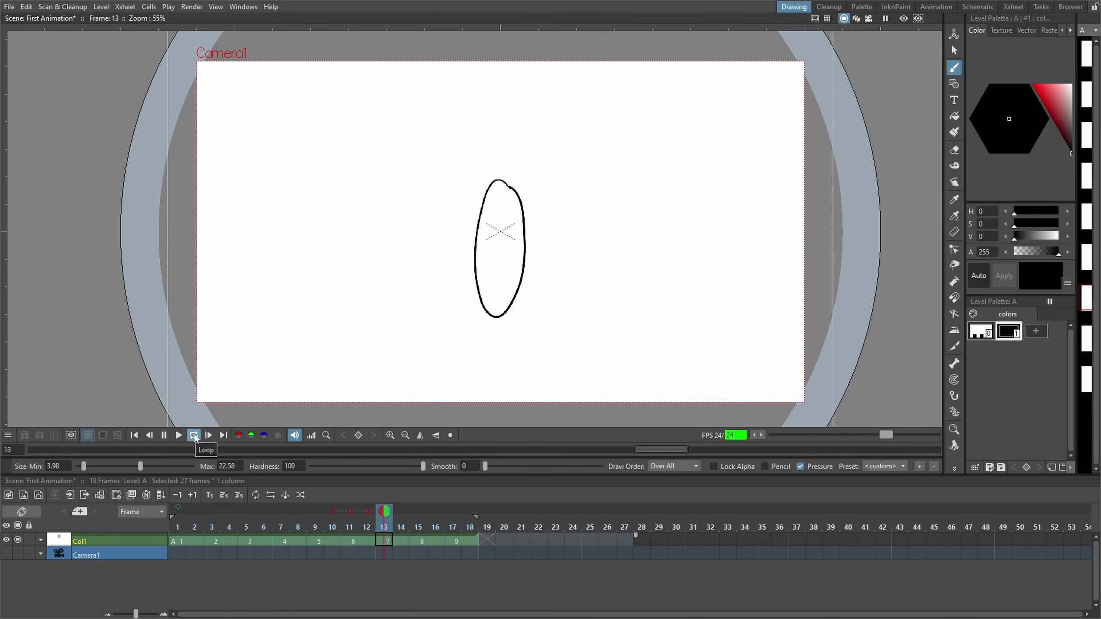
pyautogui.click(163, 435)
pyautogui.click(177, 540)
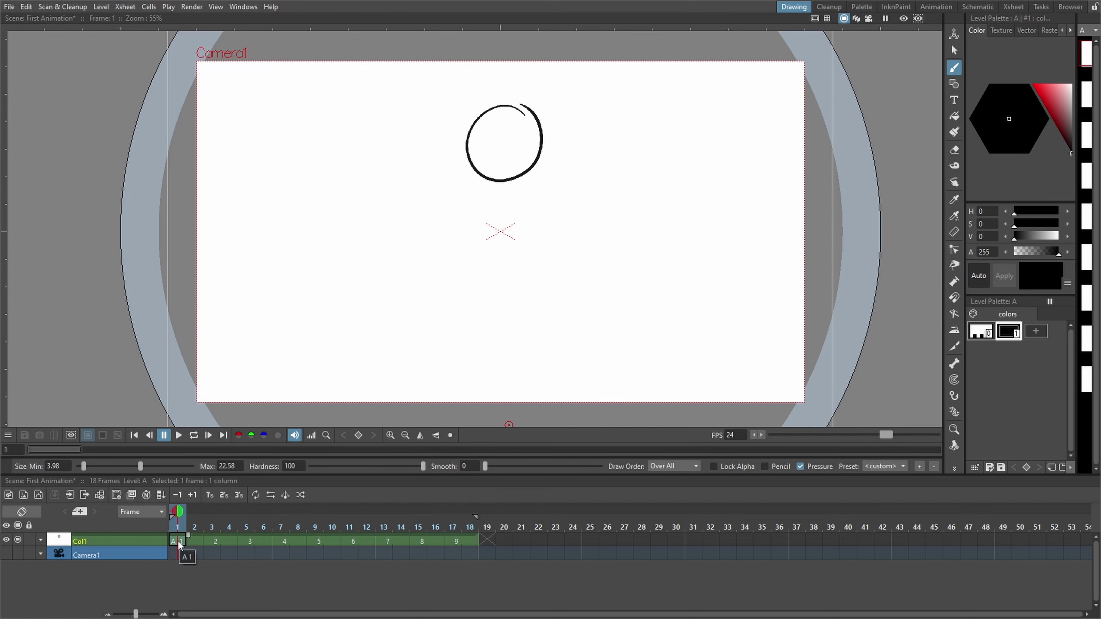
# Step: Extend the stretched drawing's hold at frame 7 and preview it on a loop
pyautogui.click(282, 541)
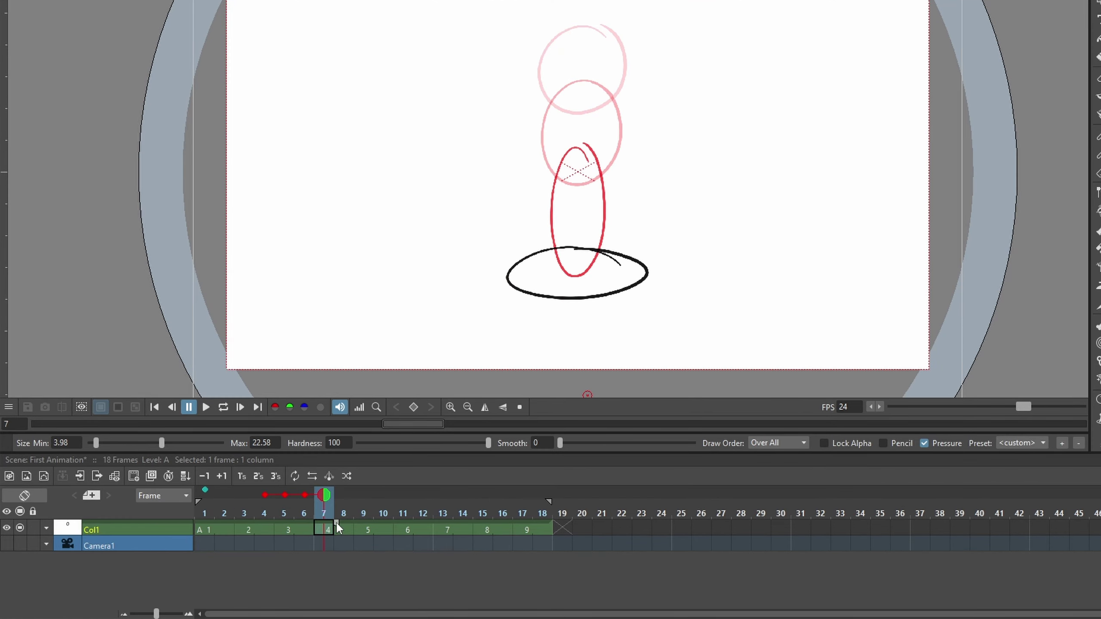
pyautogui.moveTo(336, 524); pyautogui.dragTo(418, 526)
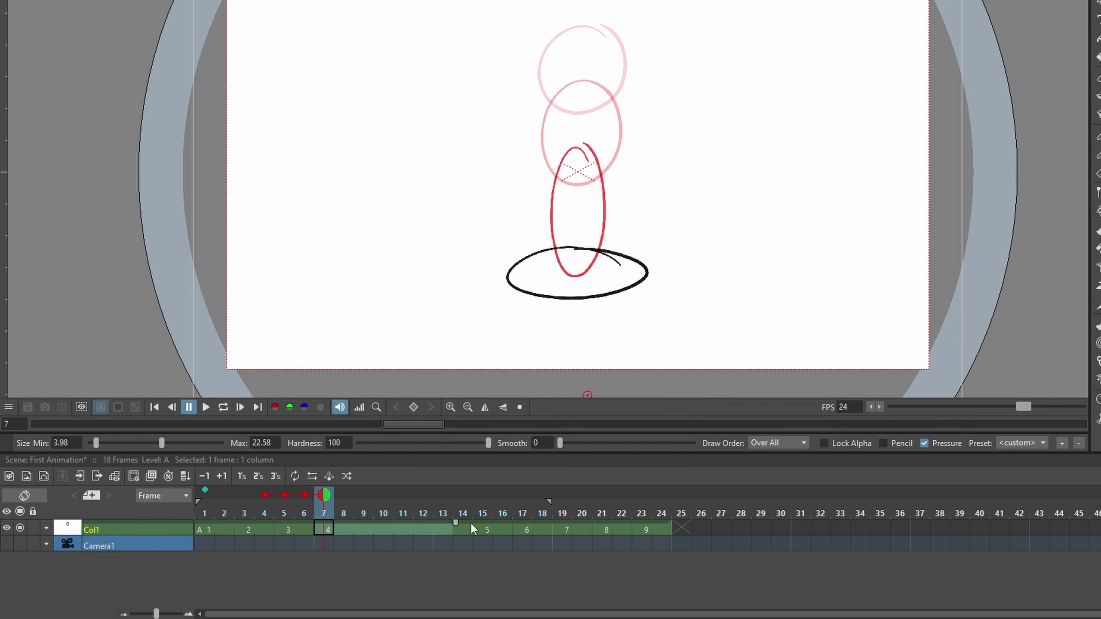
pyautogui.click(207, 531)
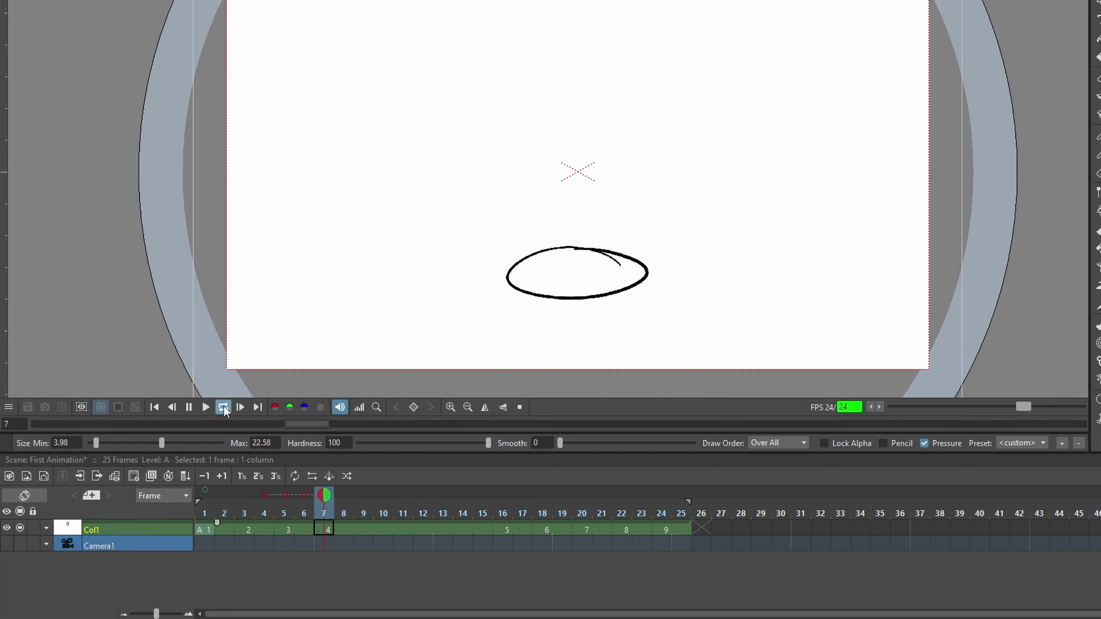
pyautogui.click(222, 406)
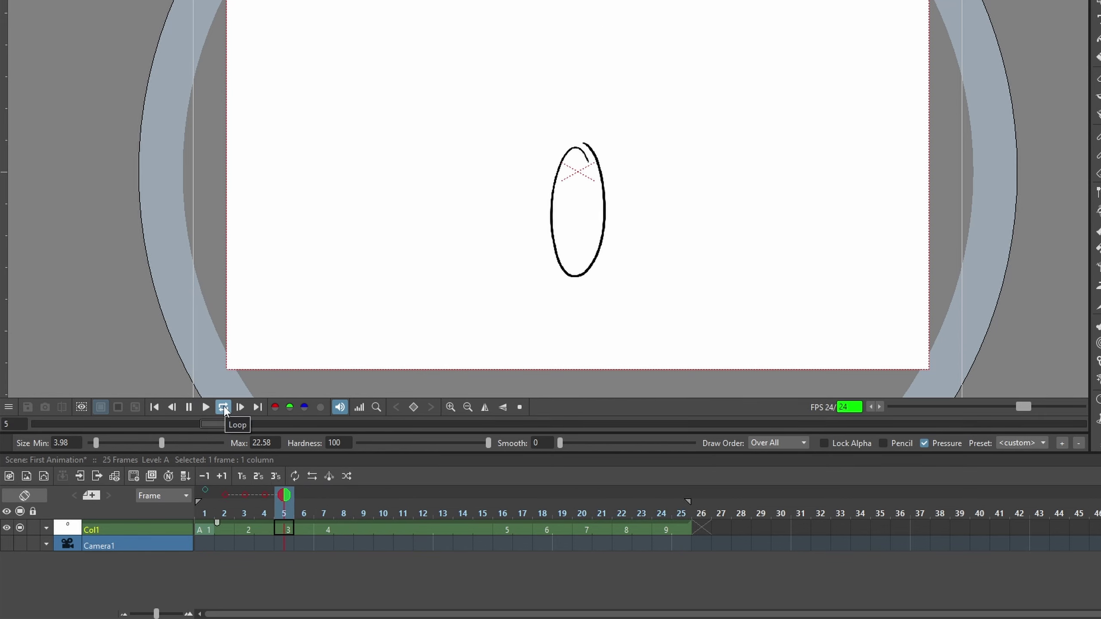
pyautogui.click(191, 407)
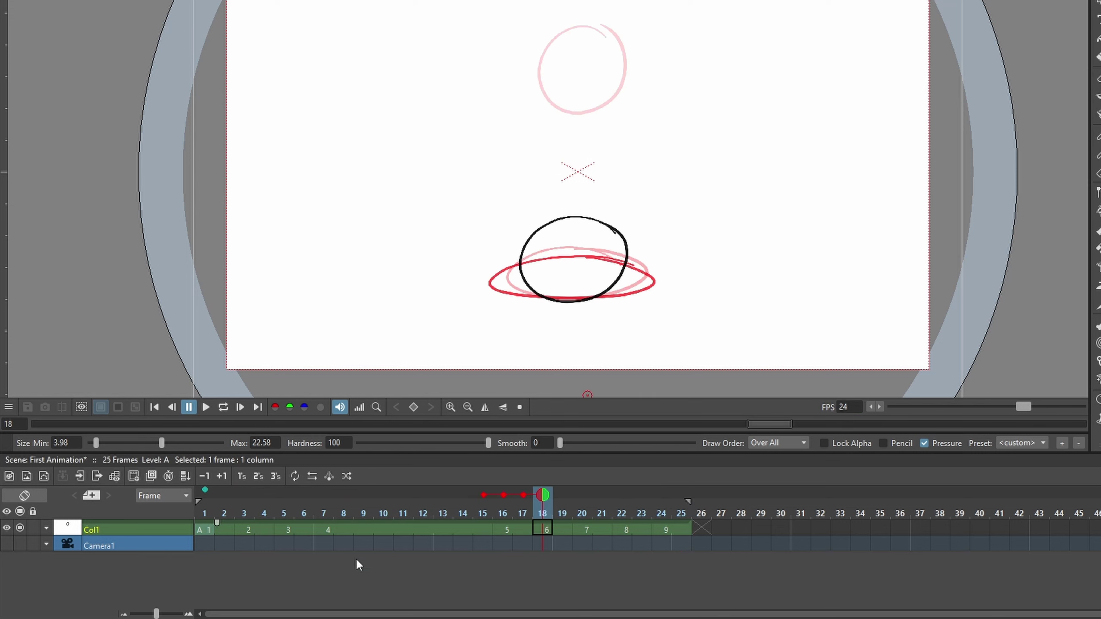
# Step: Trim the stretched drawing's hold, replay it, and move the whole bounce to frame 6
pyautogui.click(328, 532)
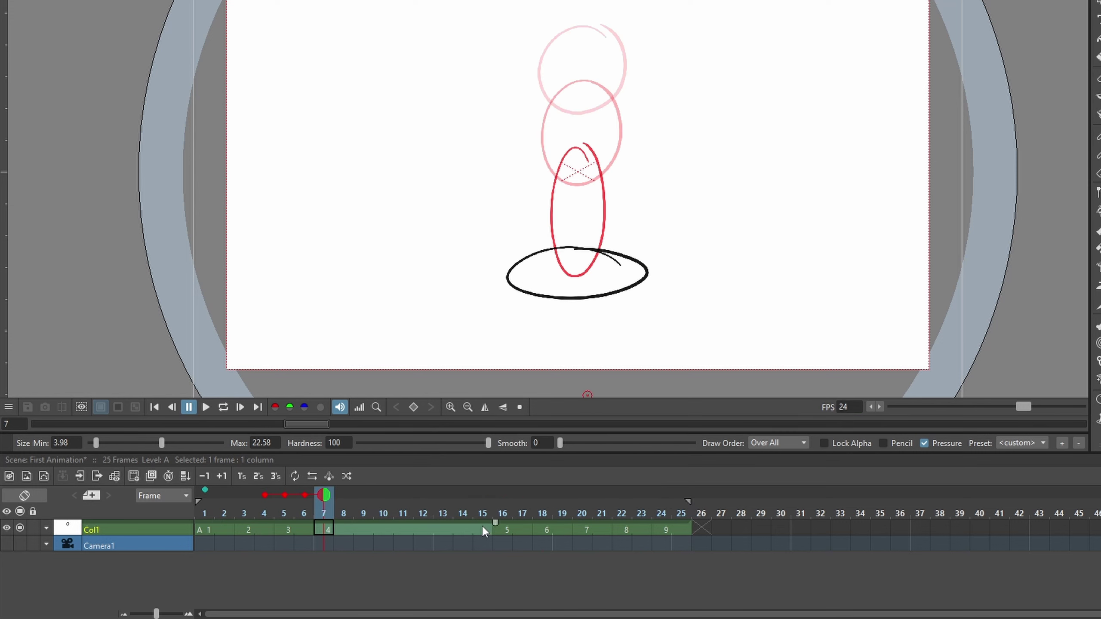
pyautogui.moveTo(495, 524); pyautogui.dragTo(436, 527)
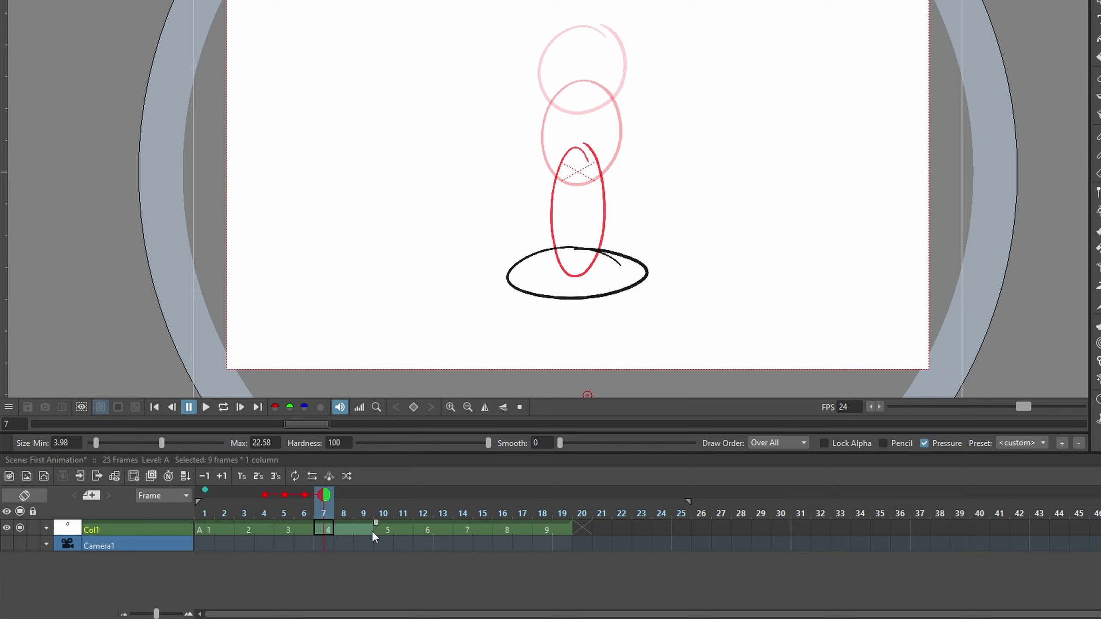
pyautogui.click(206, 407)
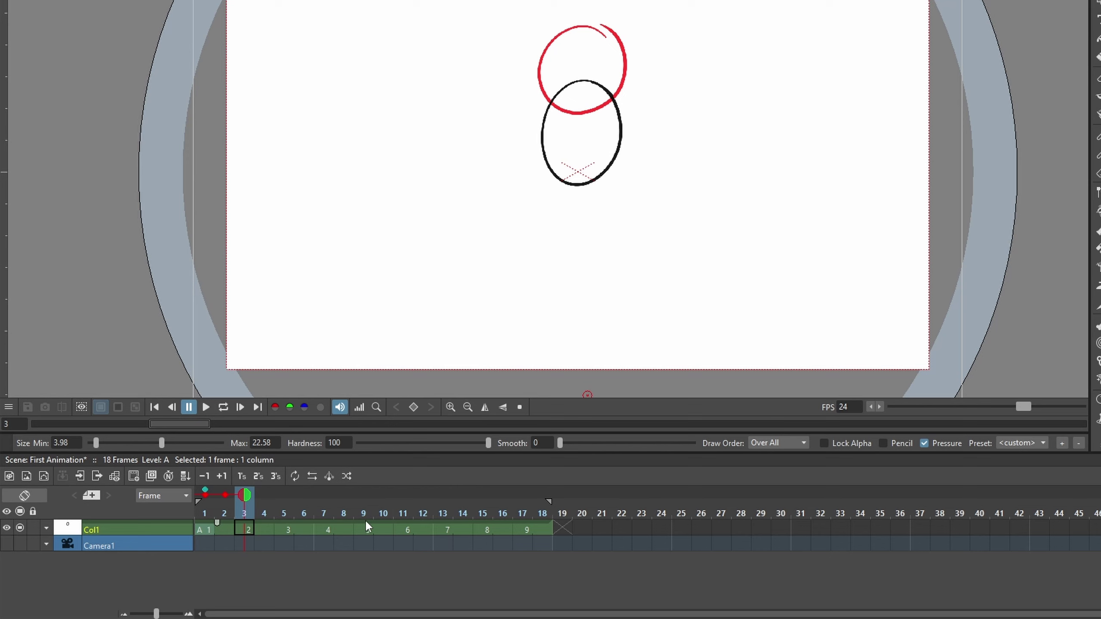
pyautogui.moveTo(366, 519); pyautogui.dragTo(467, 521)
# Step: Preview the bounce on loop and set a playback stop marker on the frame ruler
pyautogui.click(215, 530)
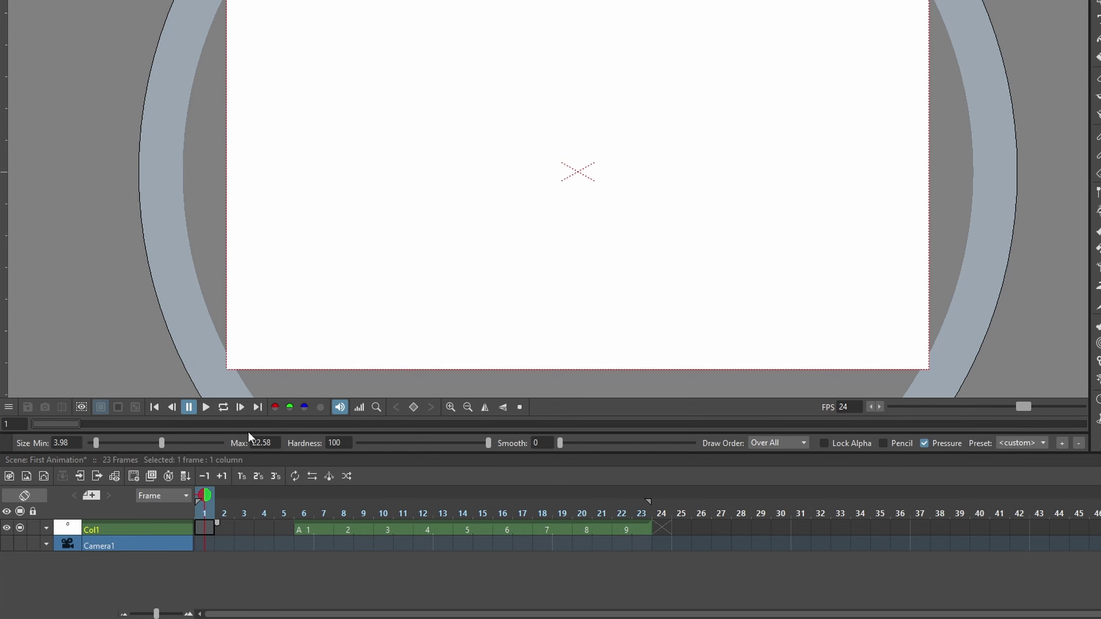
pyautogui.click(223, 408)
pyautogui.click(223, 407)
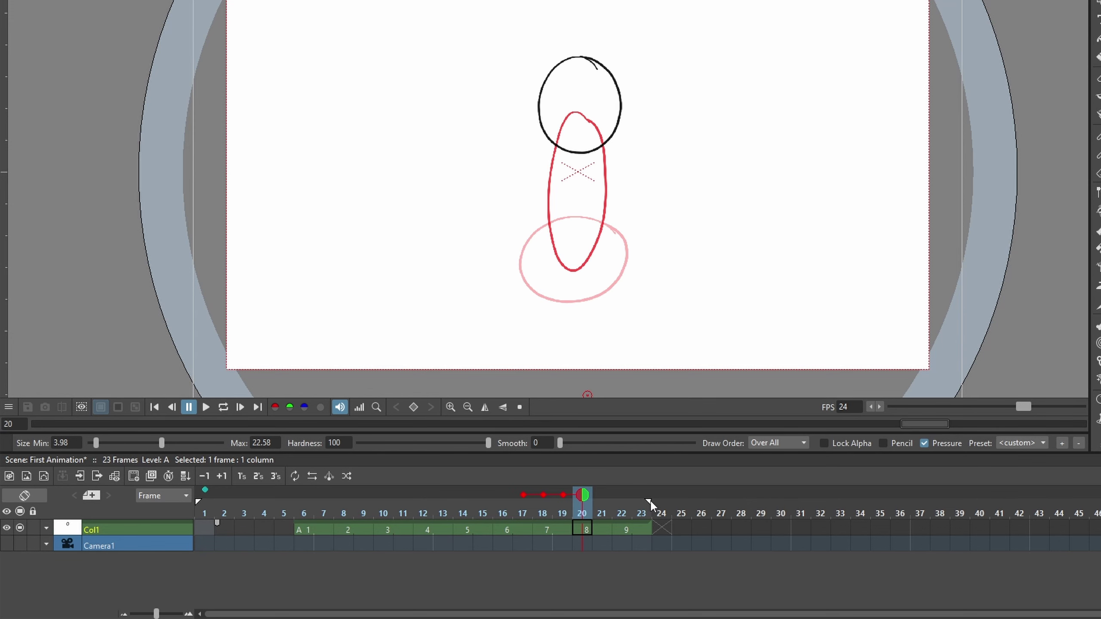
pyautogui.rightClick(650, 507)
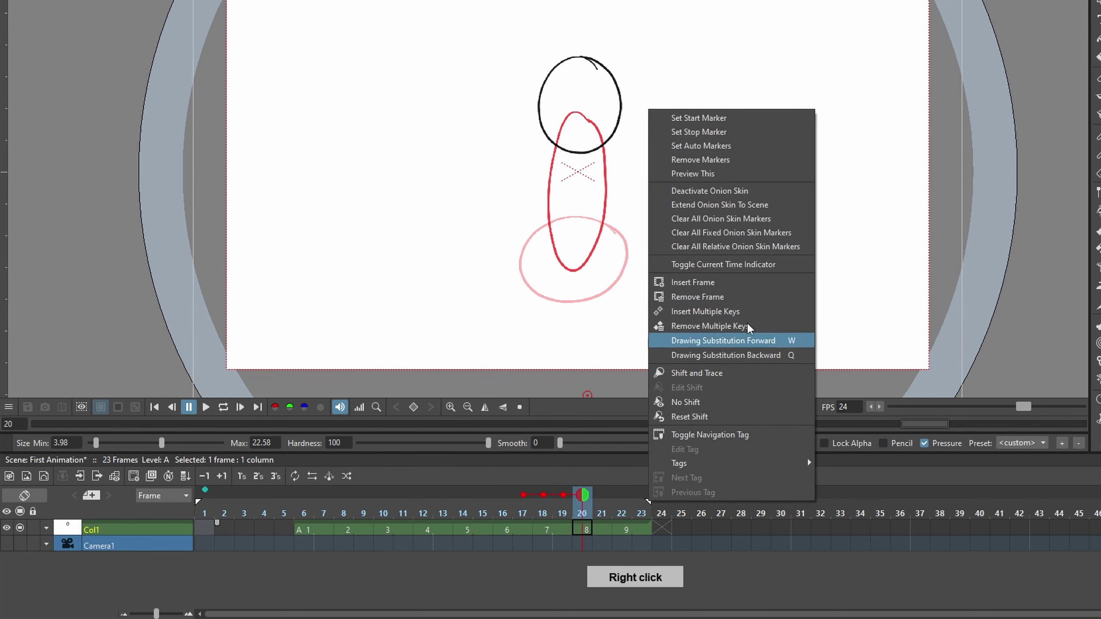
pyautogui.click(732, 162)
pyautogui.press('Return')
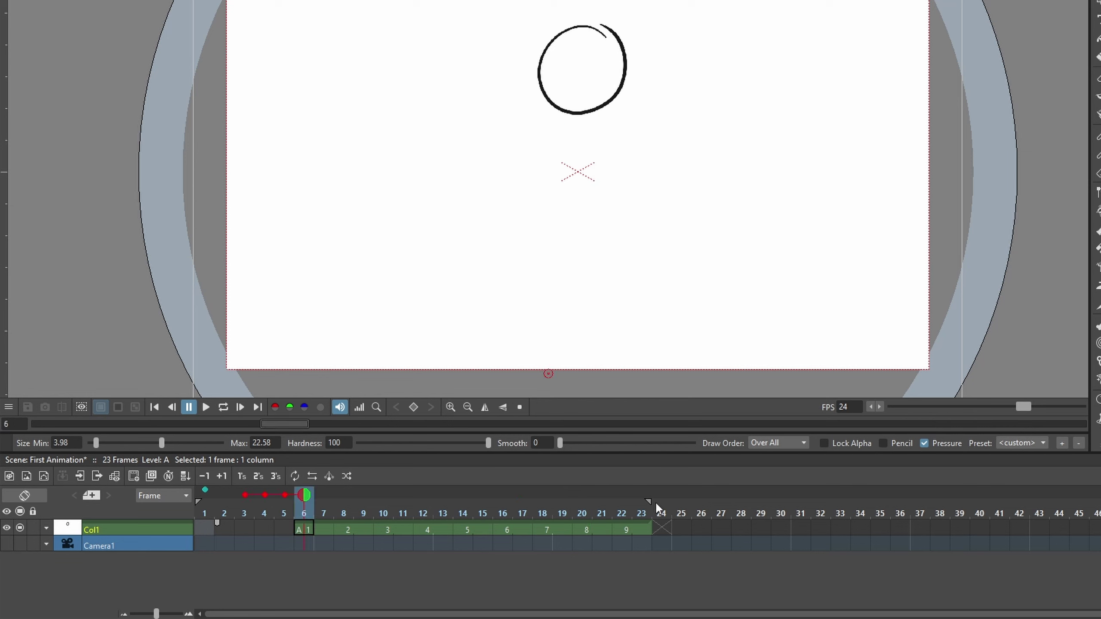
pyautogui.click(206, 407)
pyautogui.click(223, 406)
pyautogui.click(649, 530)
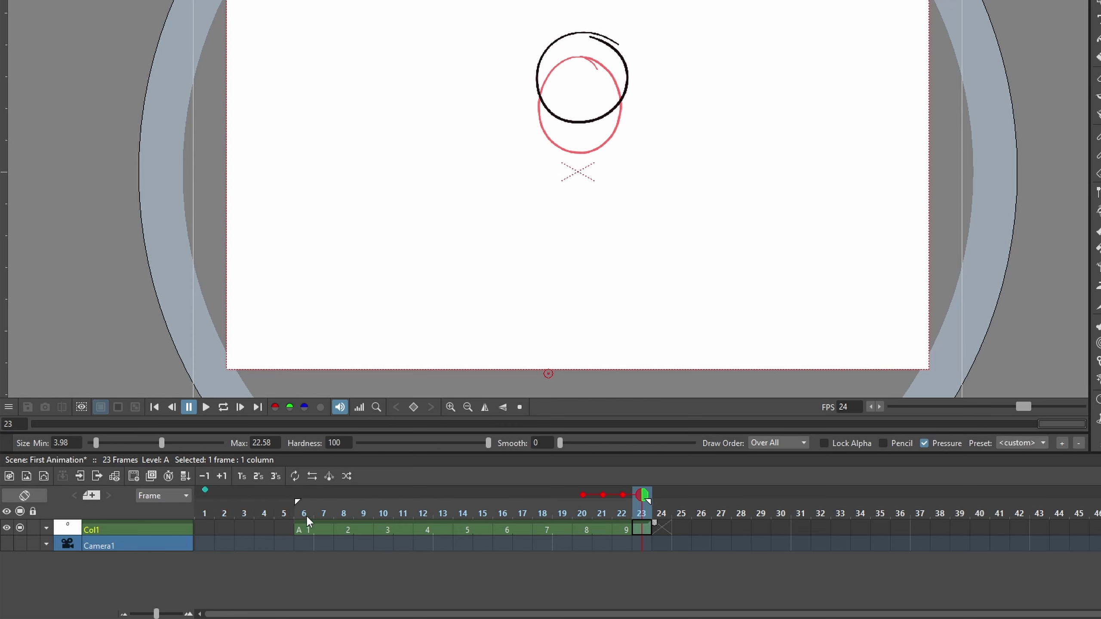
# Step: Drag the bounce back to start at frame 1 and end the playback range at frame 18
pyautogui.click(307, 528)
pyautogui.click(222, 407)
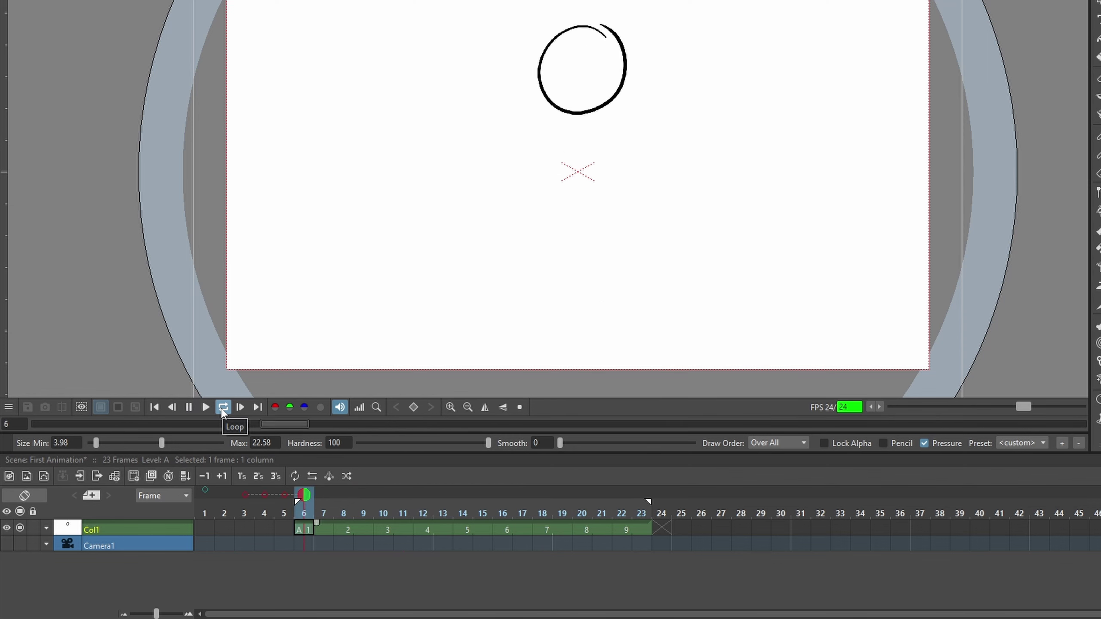
pyautogui.moveTo(431, 531); pyautogui.dragTo(332, 525)
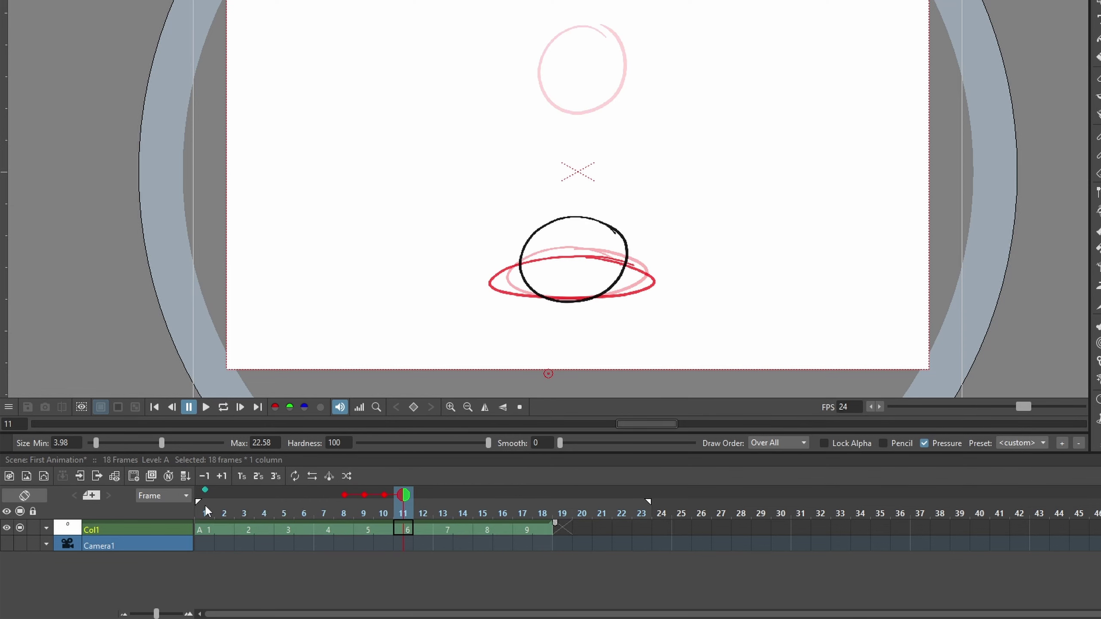
pyautogui.rightClick(290, 508)
pyautogui.click(371, 165)
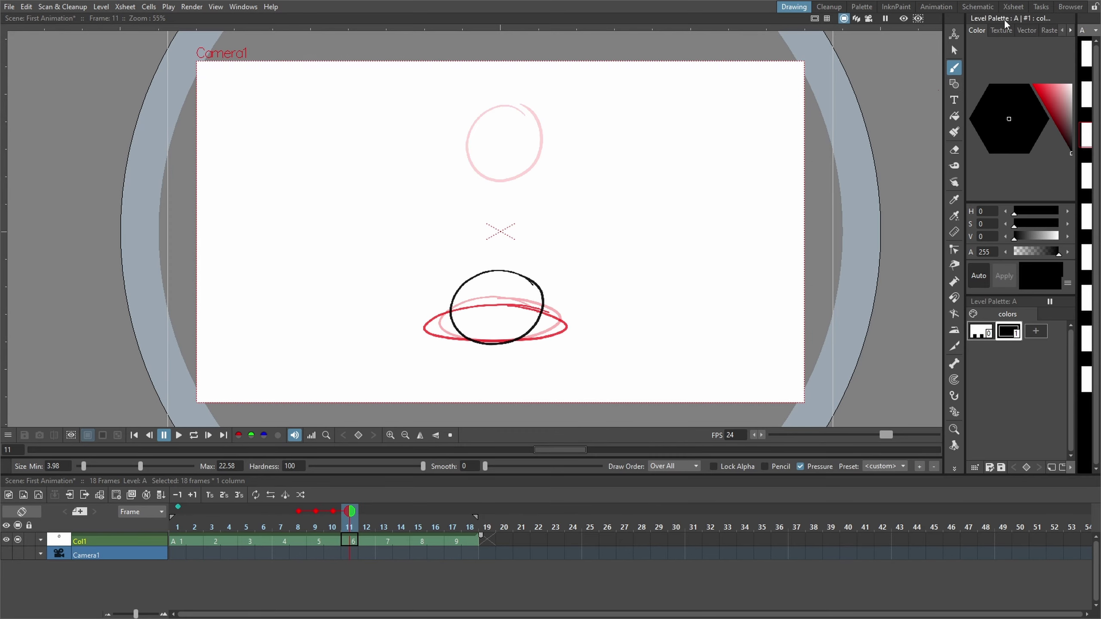
pyautogui.click(1011, 7)
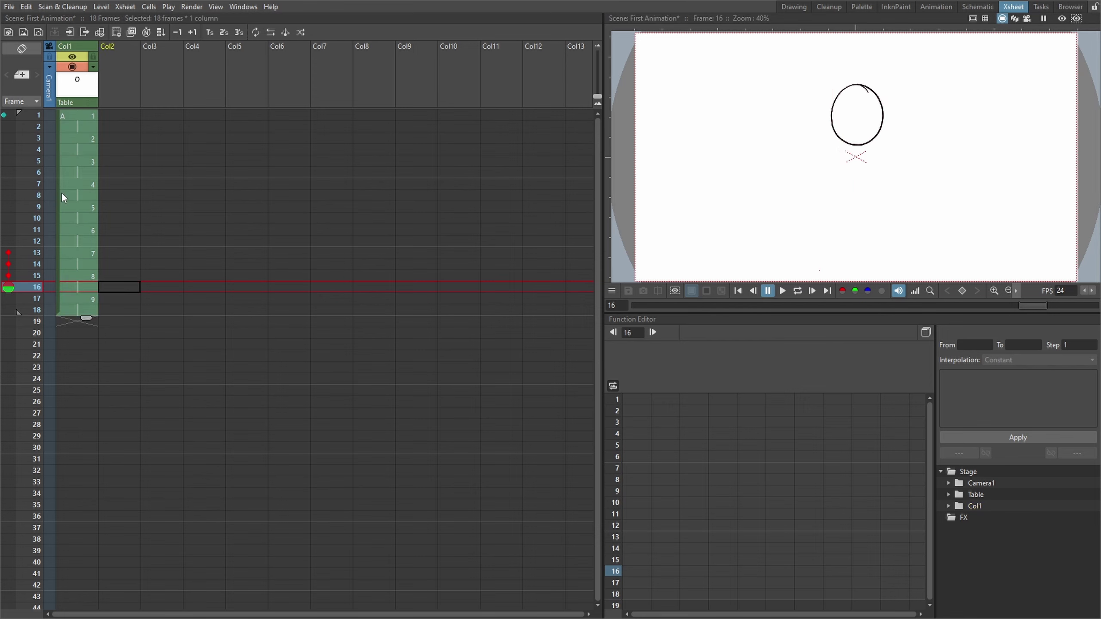
# Step: Try moving the ball column and adding a new drawing level, then undo the change
pyautogui.moveTo(58, 193); pyautogui.dragTo(162, 184)
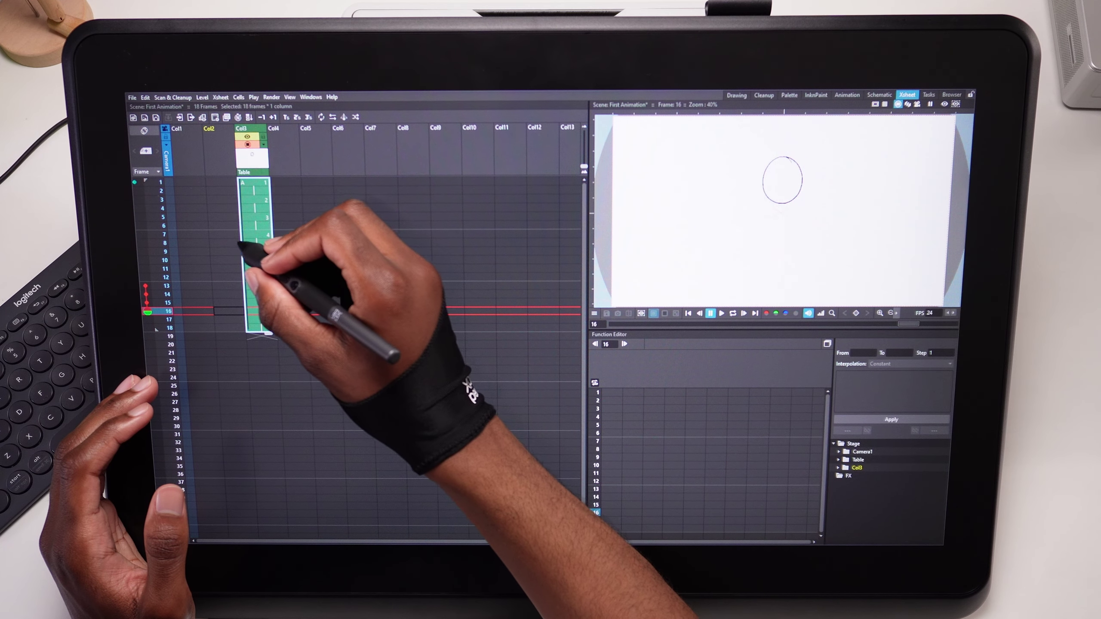
pyautogui.moveTo(255, 185); pyautogui.dragTo(210, 188)
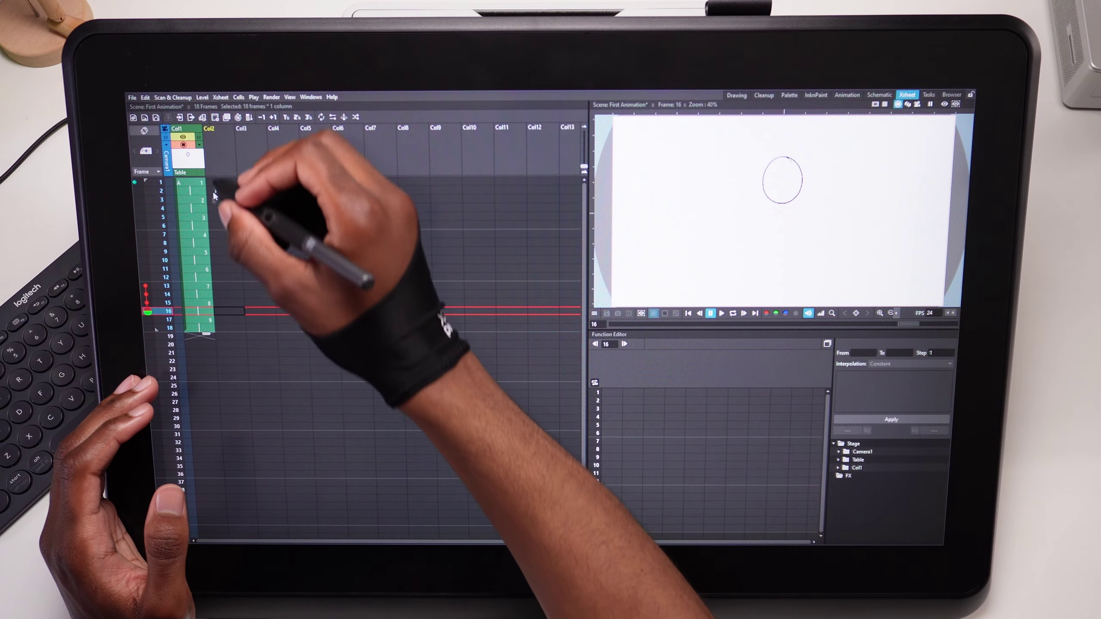
pyautogui.click(185, 157)
pyautogui.click(237, 117)
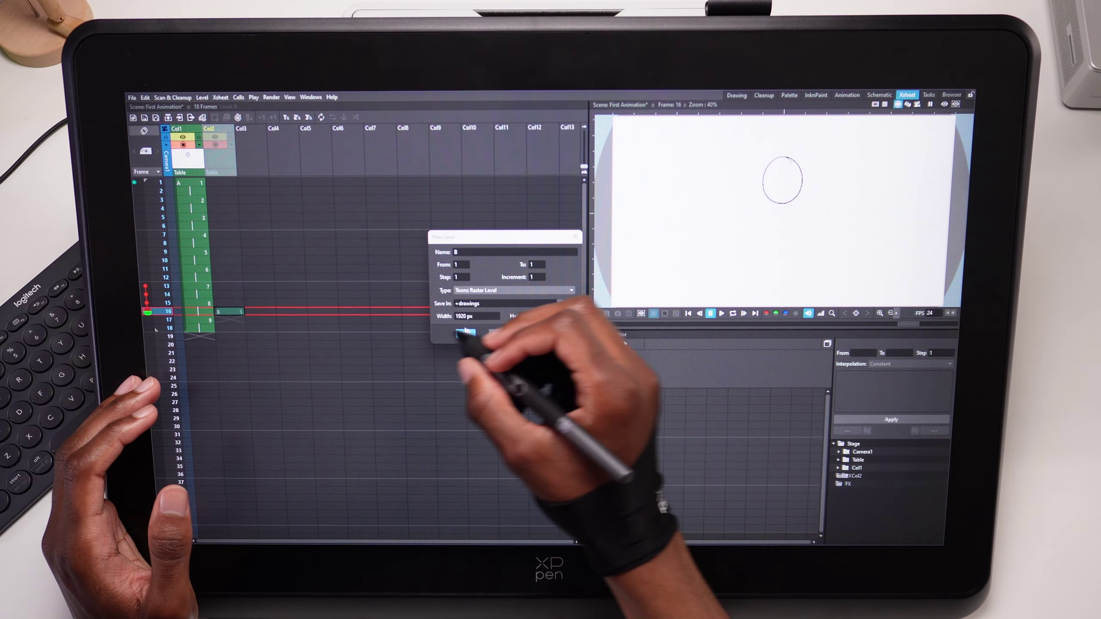
pyautogui.click(464, 332)
pyautogui.click(220, 222)
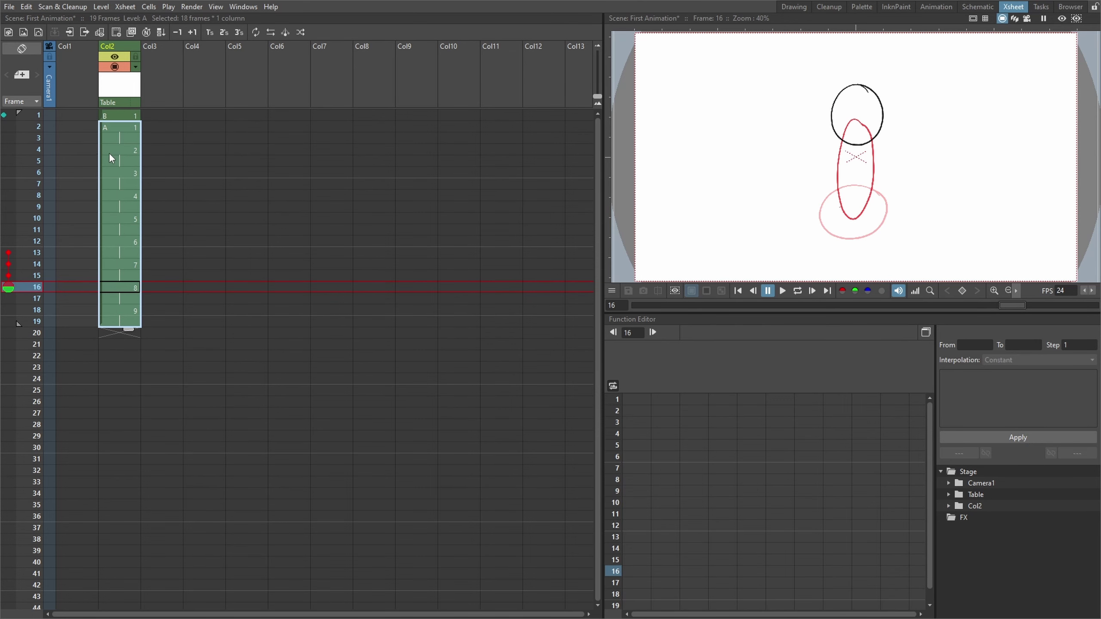
pyautogui.click(109, 158)
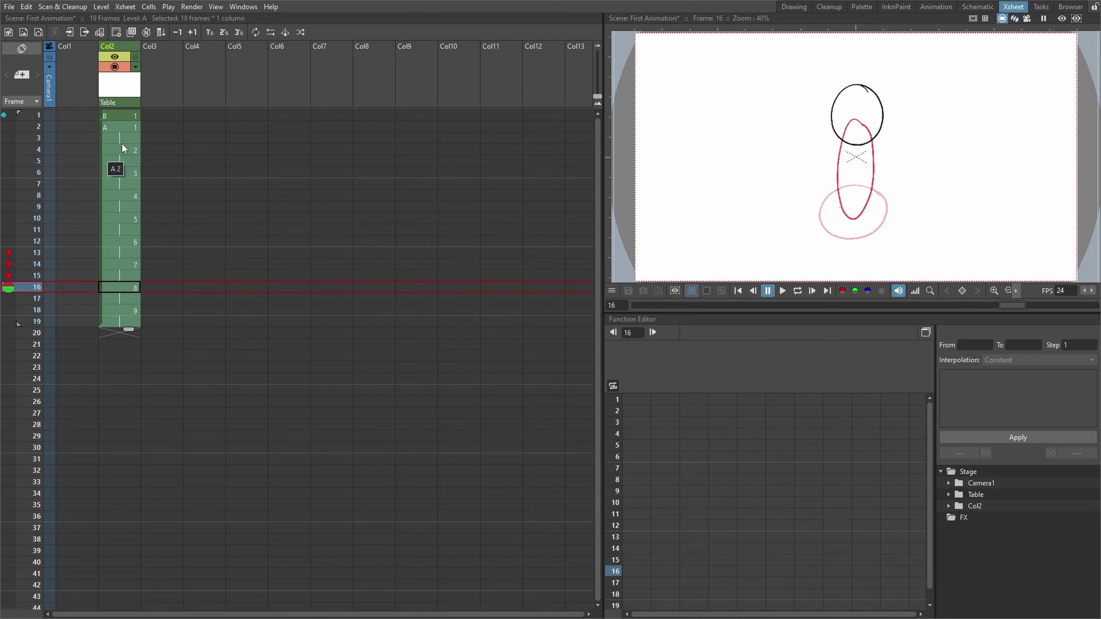
pyautogui.click(119, 150)
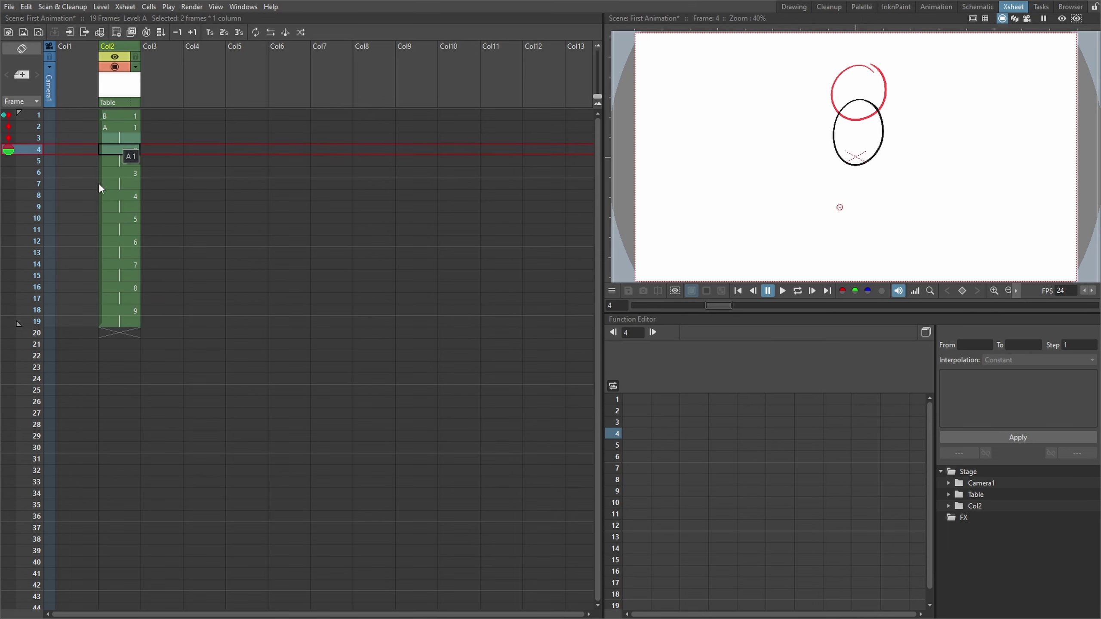
pyautogui.hotkey('ctrl', 'z')
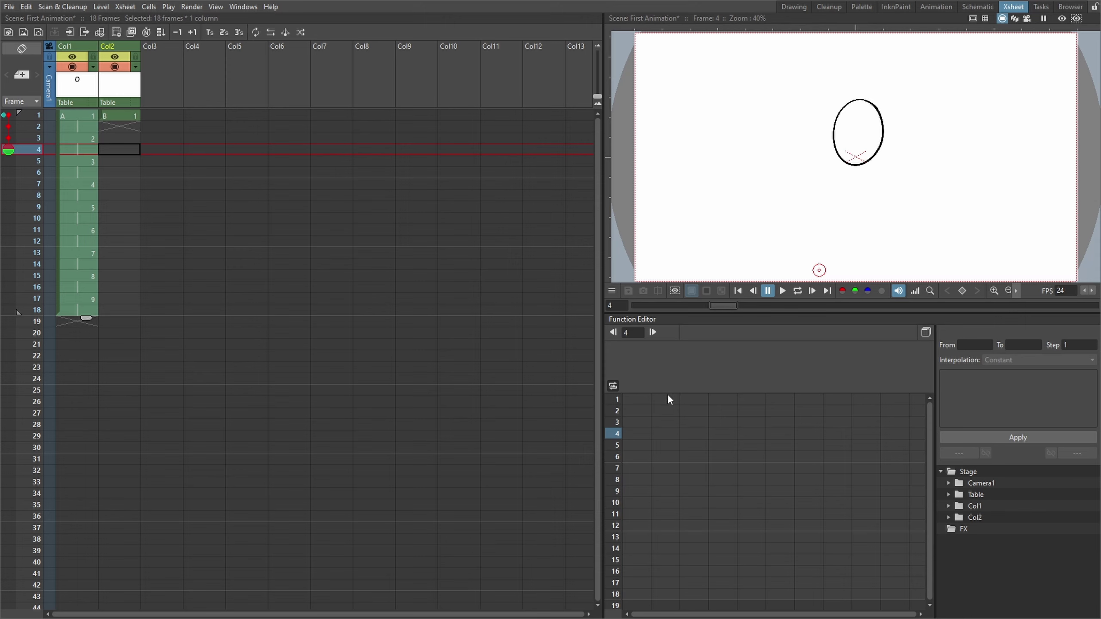
# Step: Delete the extra Col2 column and return to the Drawing room
pyautogui.click(119, 79)
pyautogui.rightClick(120, 85)
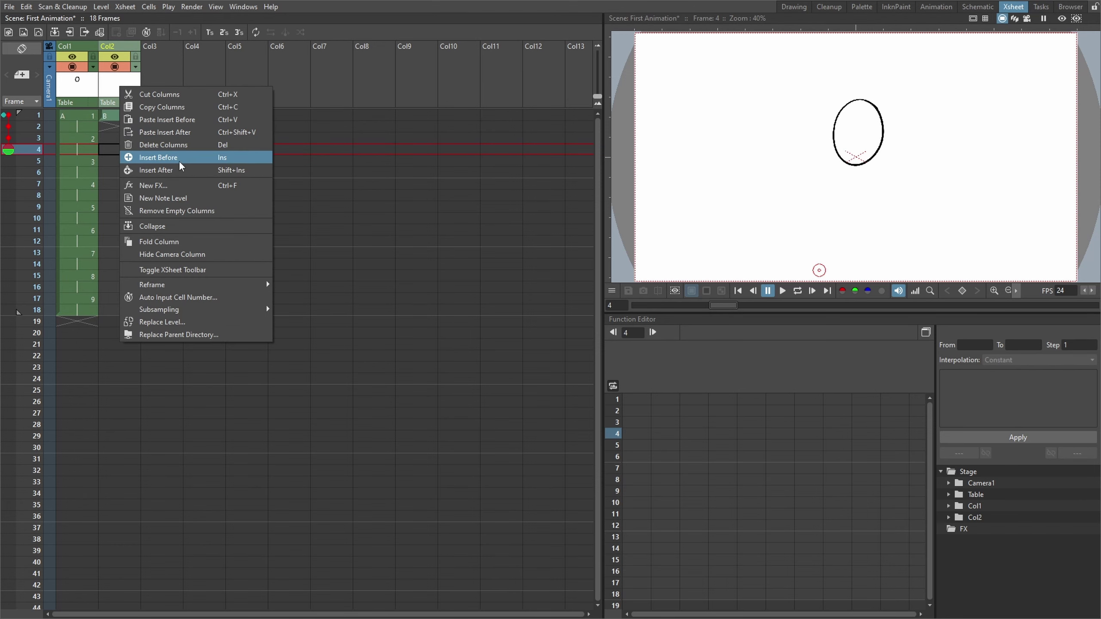
pyautogui.click(184, 144)
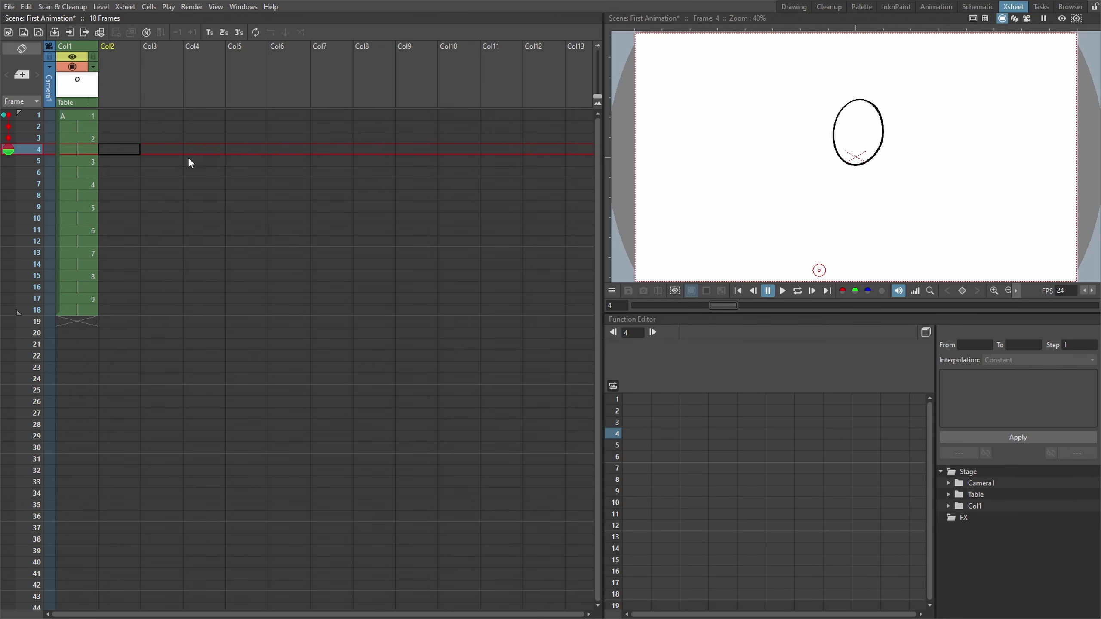
pyautogui.click(794, 6)
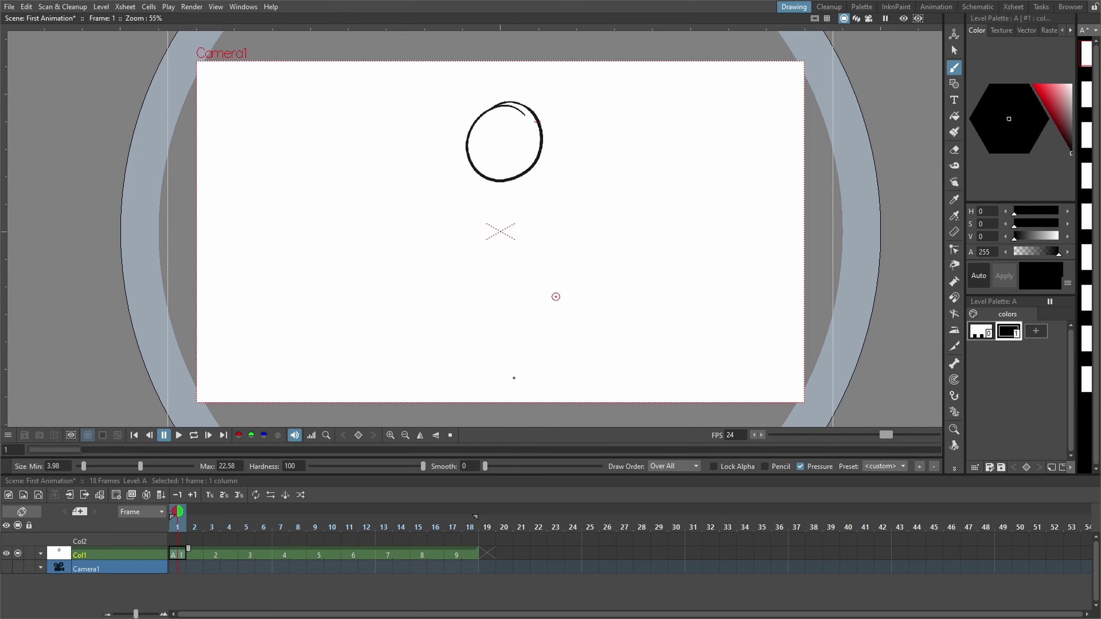
# Step: On frame 1, undo the last colour edit, reset the outline to black and add a style
pyautogui.press('.')
pyautogui.press('.')
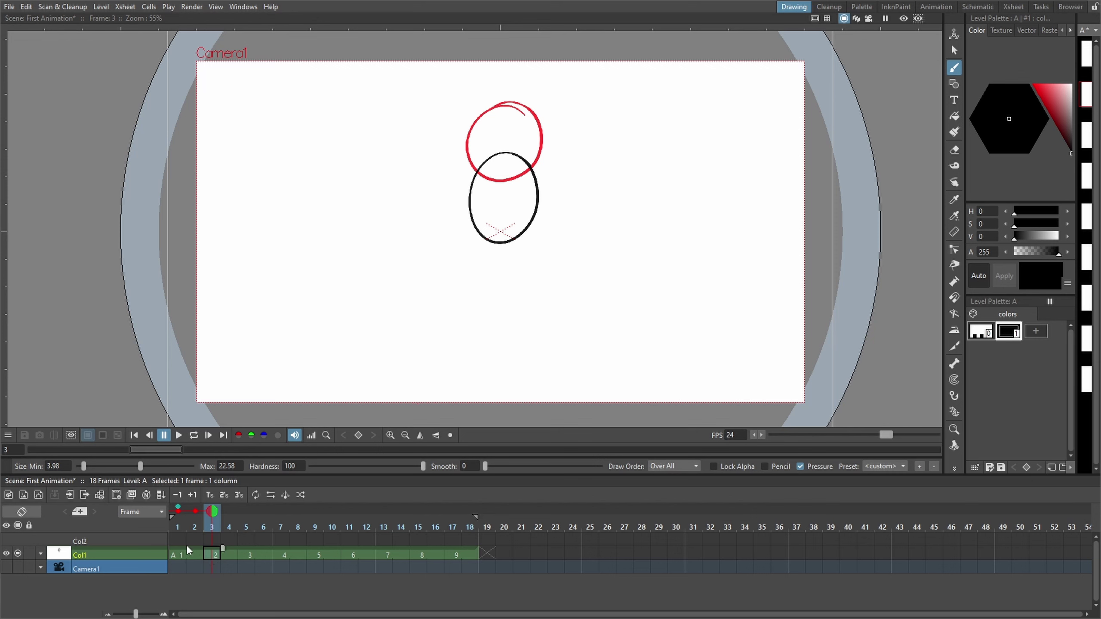
pyautogui.press(',')
pyautogui.press(',')
pyautogui.press('f')
pyautogui.hotkey('ctrl', 'z')
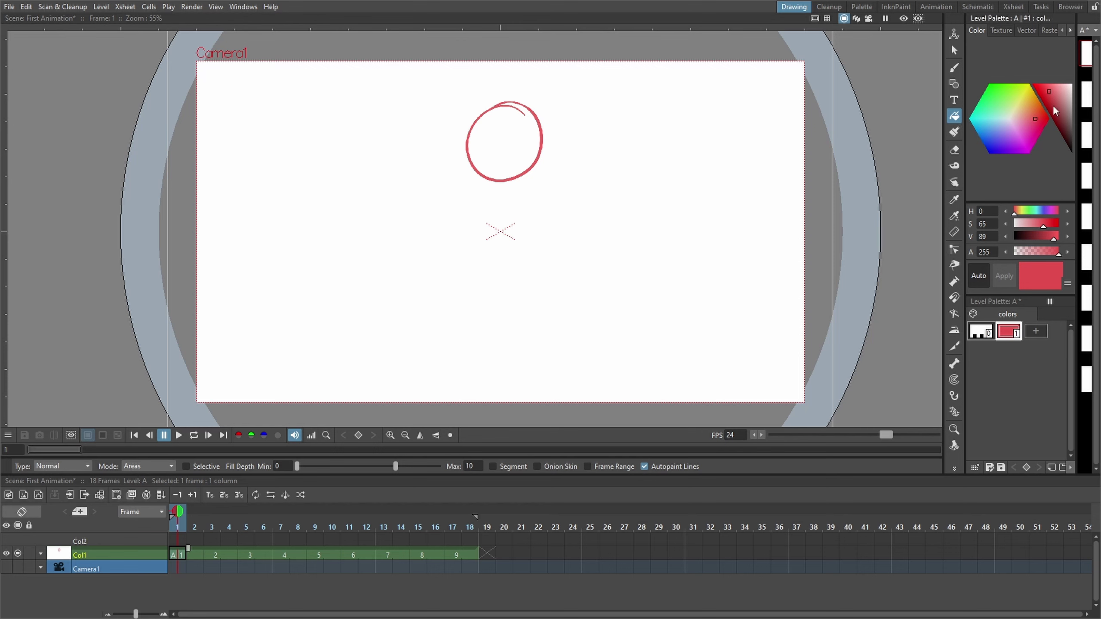
pyautogui.click(1069, 153)
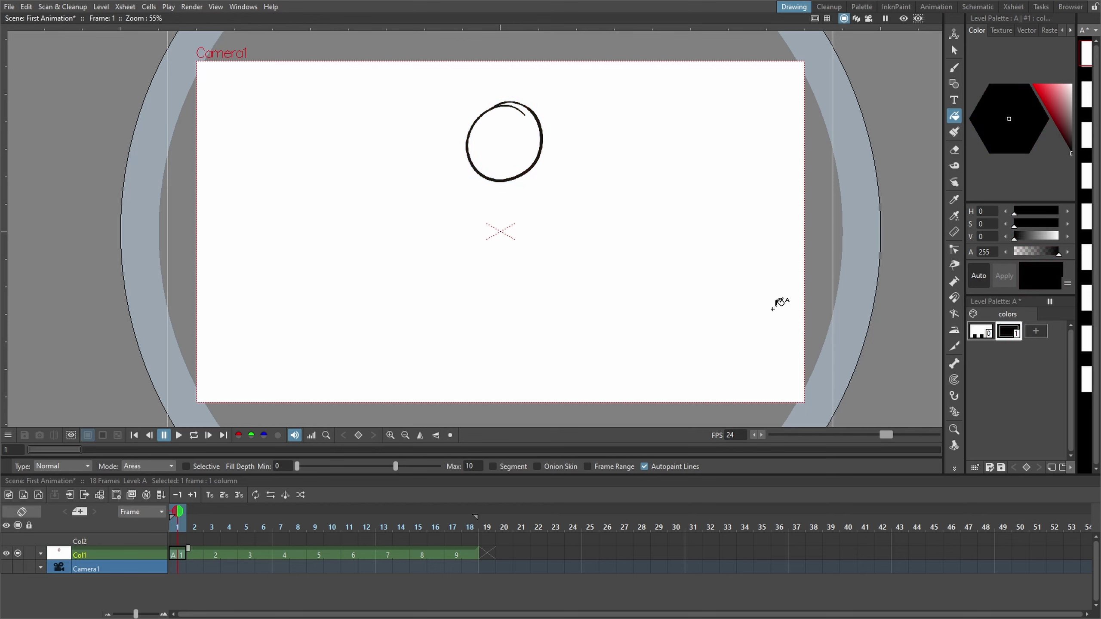
pyautogui.click(1040, 332)
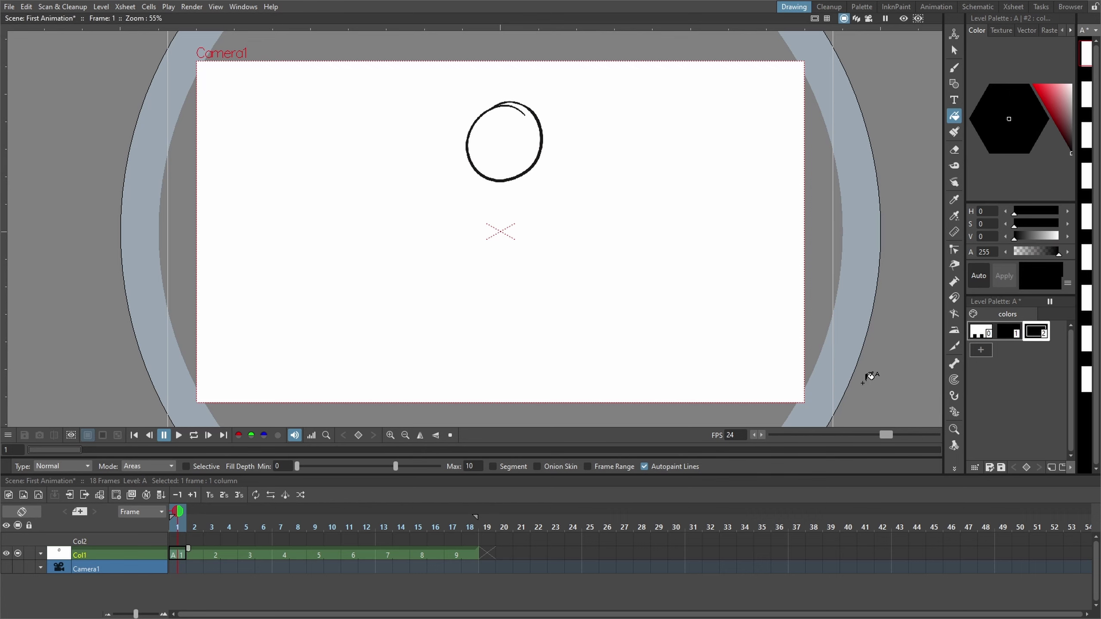
# Step: Save the scene with Save All and fill frame 1's circle with pink
pyautogui.click(10, 6)
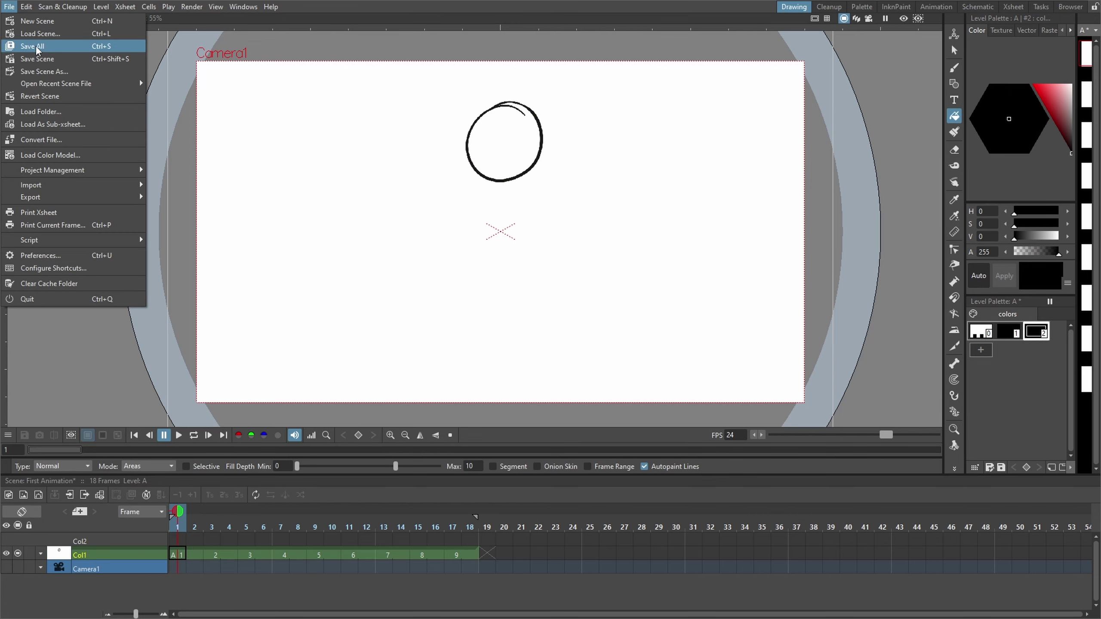
pyautogui.click(49, 49)
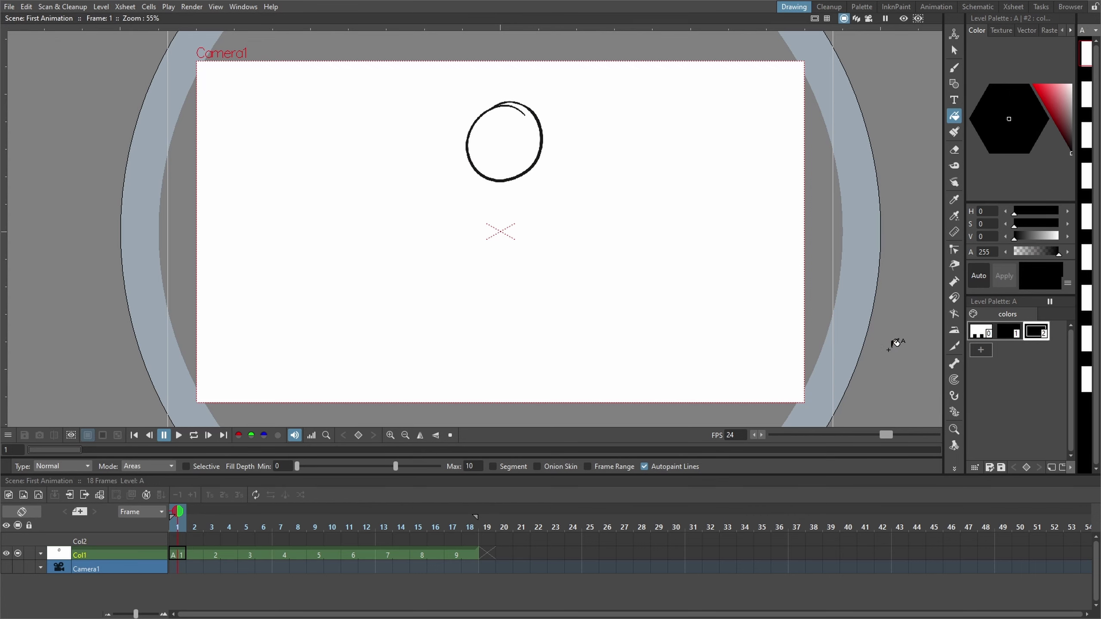
pyautogui.click(513, 146)
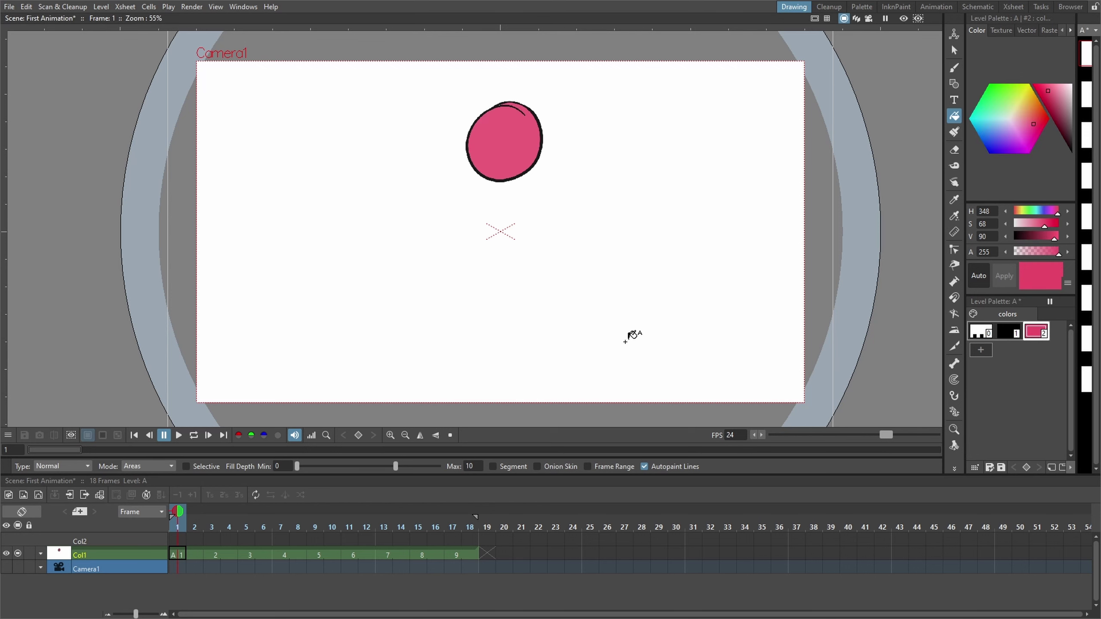
pyautogui.scroll(3, 486, 76)
pyautogui.scroll(3, 525, 102)
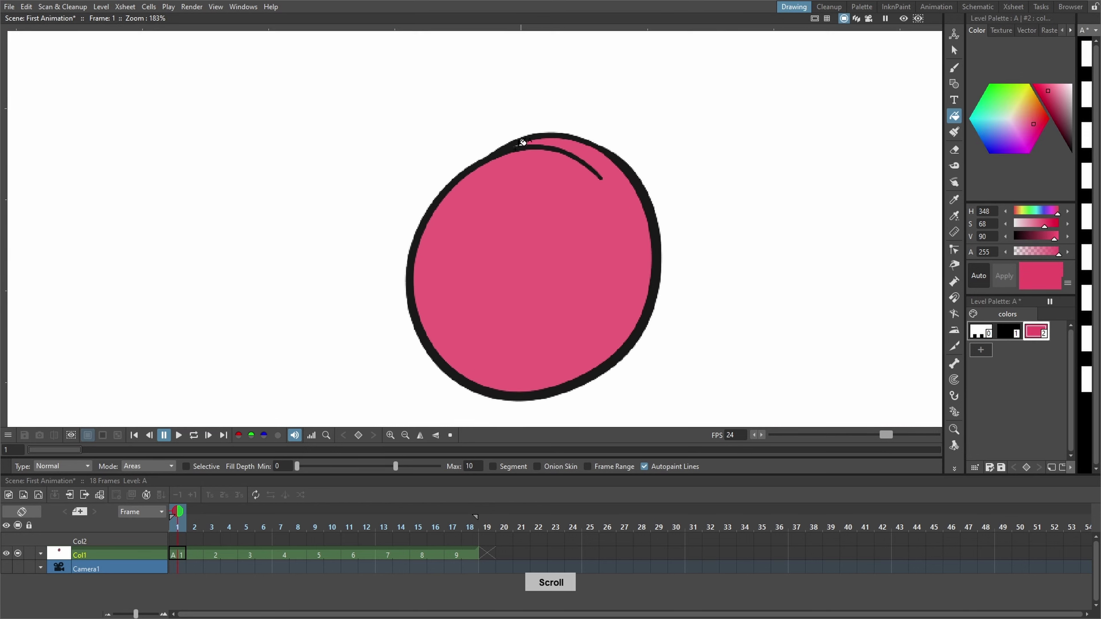
pyautogui.scroll(2, 532, 162)
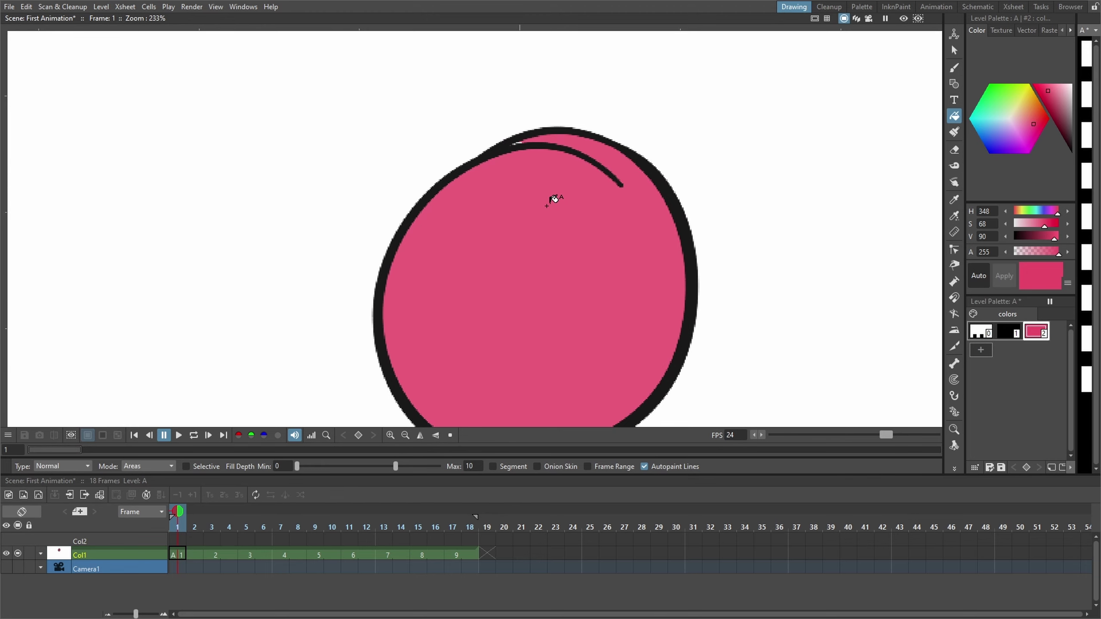
pyautogui.scroll(-2, 553, 194)
pyautogui.scroll(-2, 553, 233)
pyautogui.hotkey('alt', 'b')
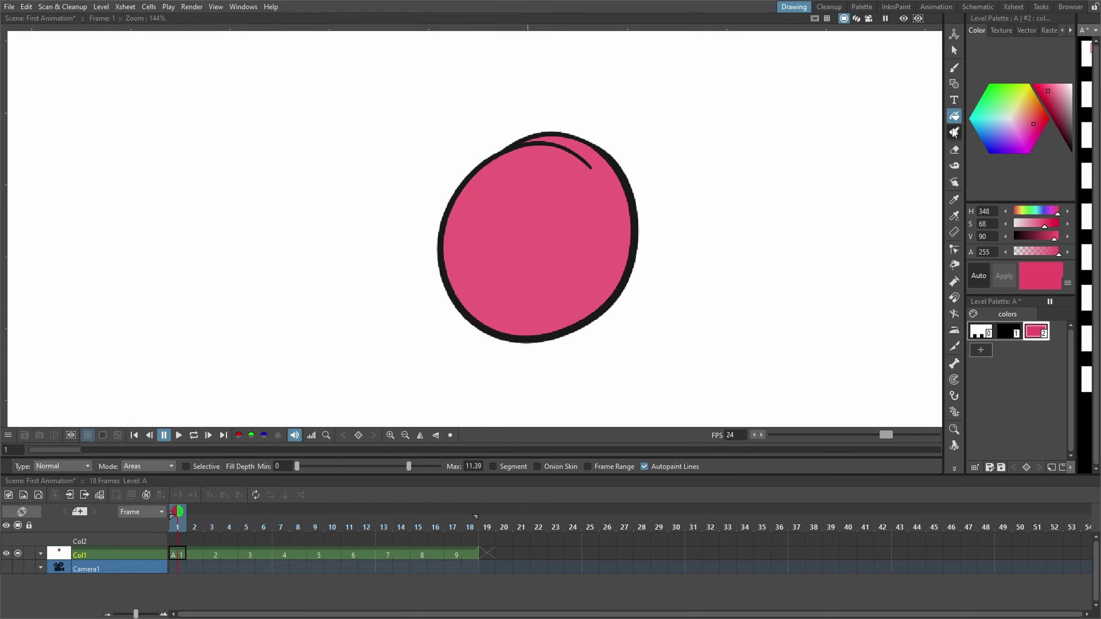
# Step: Test the Paint Brush in Lines mode on the outline, undo it, and switch to Areas
pyautogui.click(695, 352)
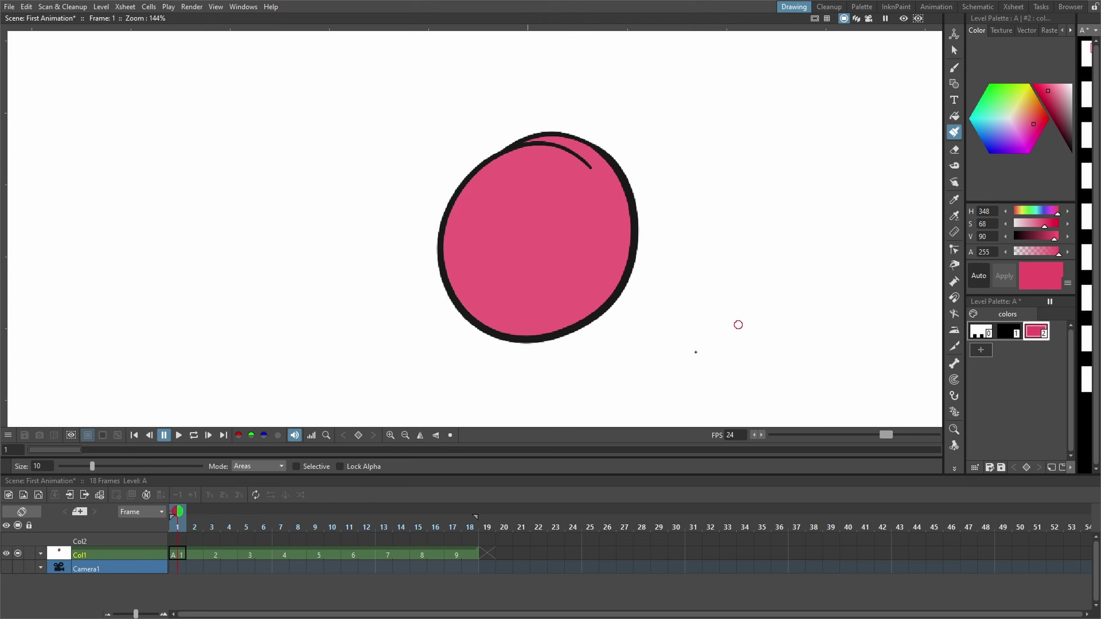
pyautogui.click(276, 467)
pyautogui.click(272, 476)
pyautogui.moveTo(454, 264); pyautogui.dragTo(455, 330)
pyautogui.scroll(1, 538, 305)
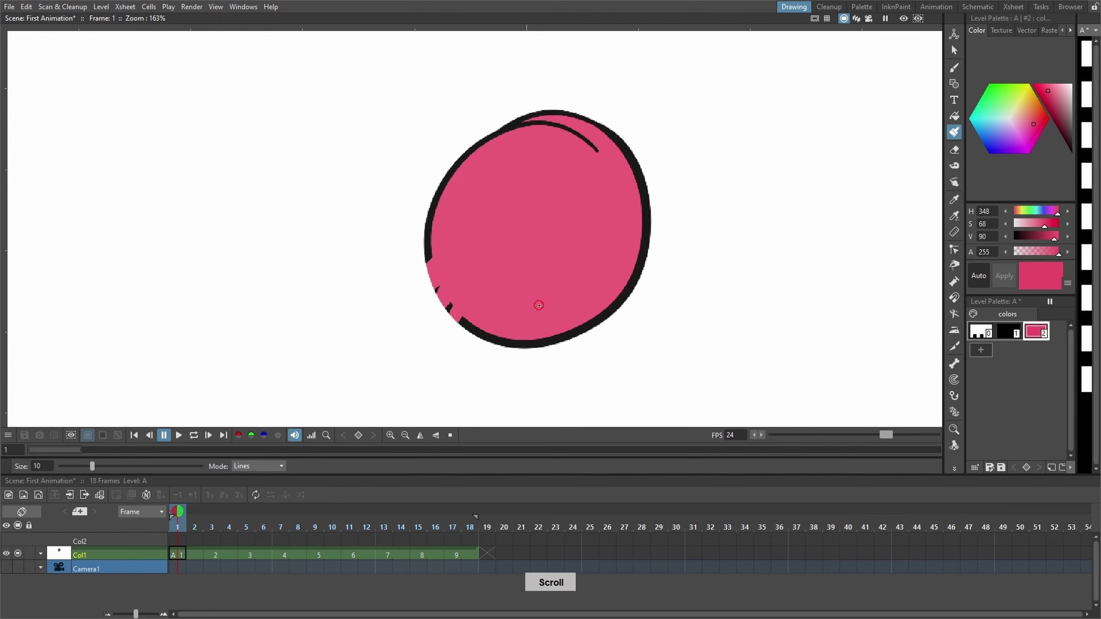
pyautogui.scroll(-1, 539, 305)
pyautogui.hotkey('ctrl', 'z')
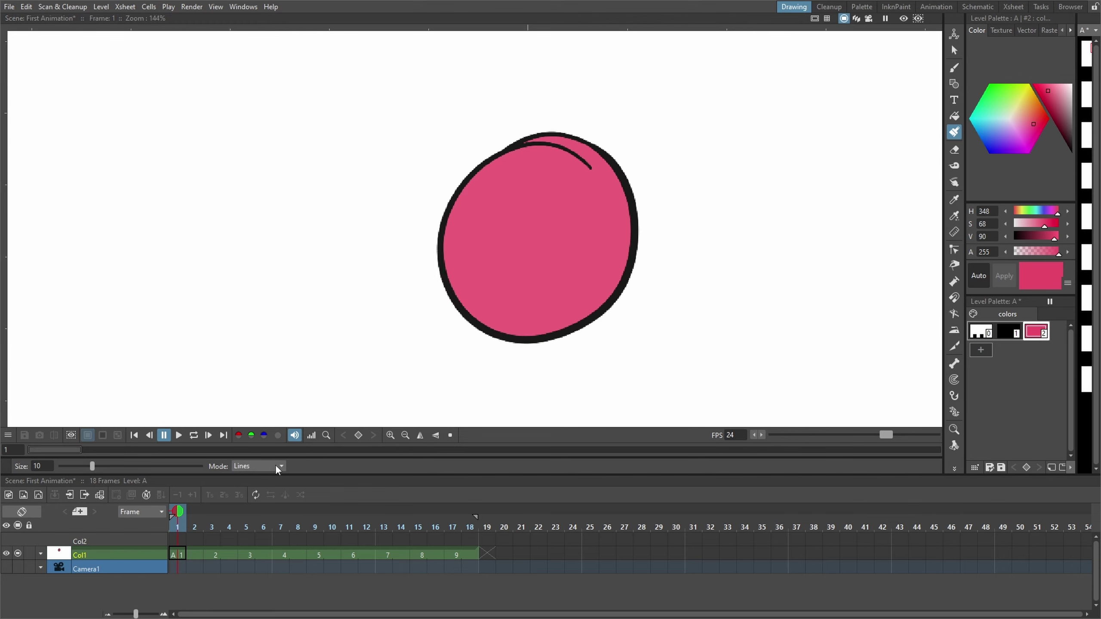
pyautogui.click(272, 485)
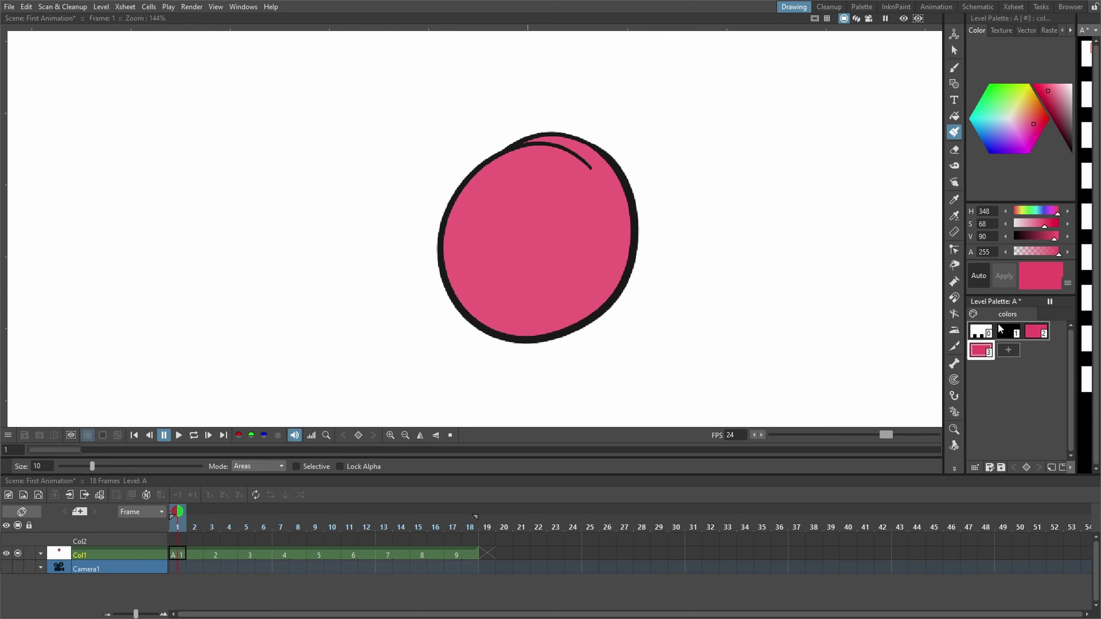
# Step: Set the third style to blue, undo test scribbles, and restore the brush to Areas mode
pyautogui.click(991, 133)
pyautogui.moveTo(499, 232); pyautogui.dragTo(556, 264)
pyautogui.hotkey('ctrl', 'z')
pyautogui.click(246, 467)
pyautogui.moveTo(471, 157); pyautogui.dragTo(482, 293)
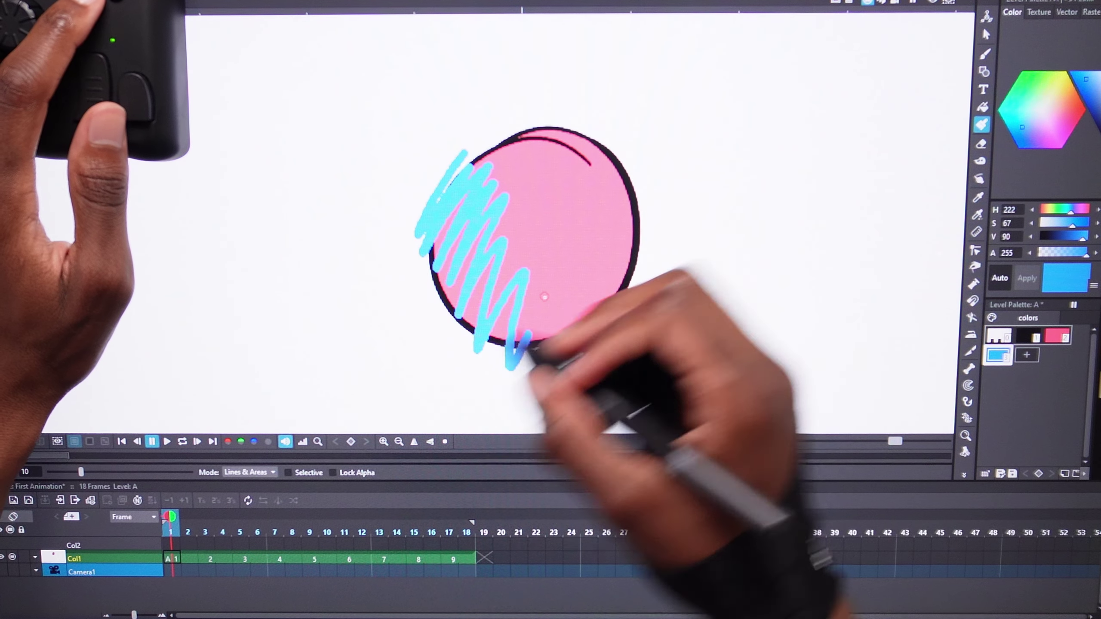
pyautogui.hotkey('ctrl', 'z')
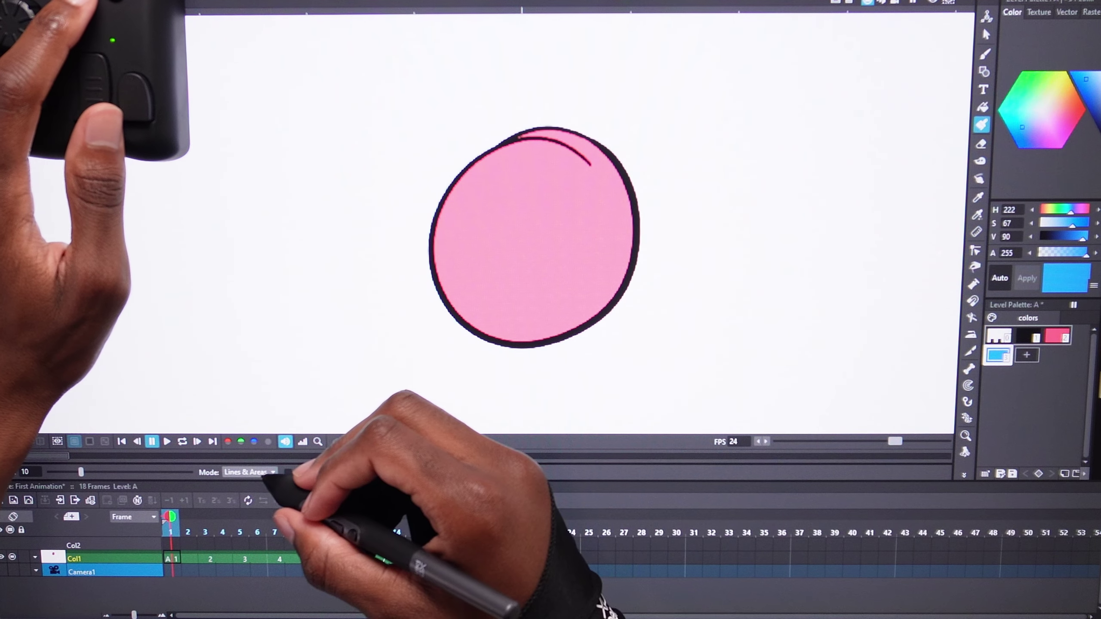
pyautogui.click(249, 472)
pyautogui.click(249, 483)
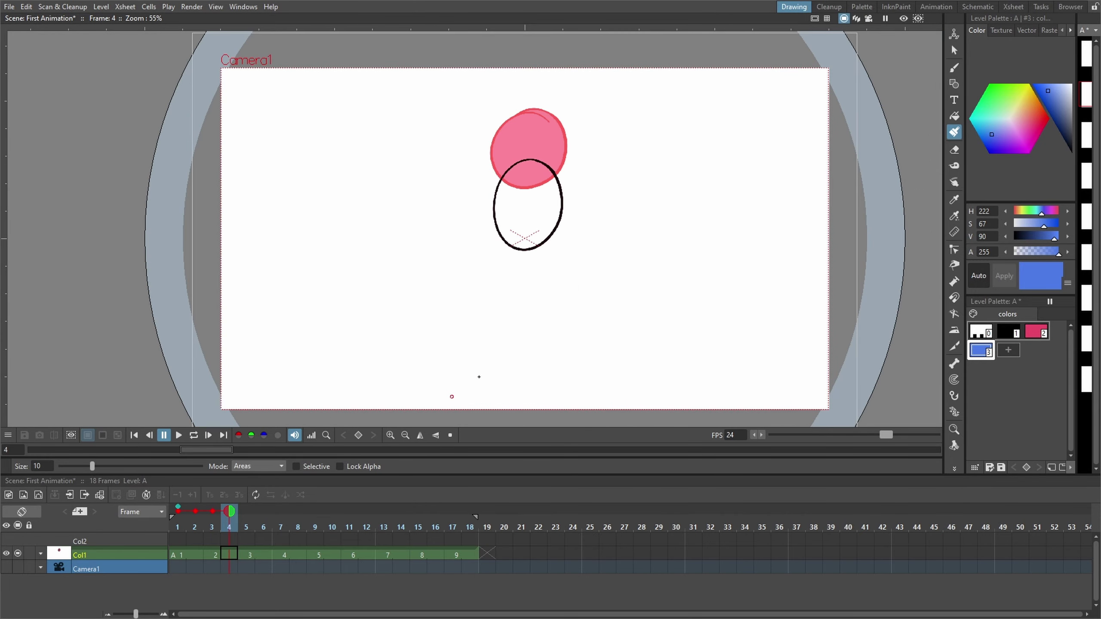
# Step: Fill the ball's ellipses on the in-between frames, undoing the fill that leaked across the canvas
pyautogui.press(',')
pyautogui.press('f')
pyautogui.click(529, 207)
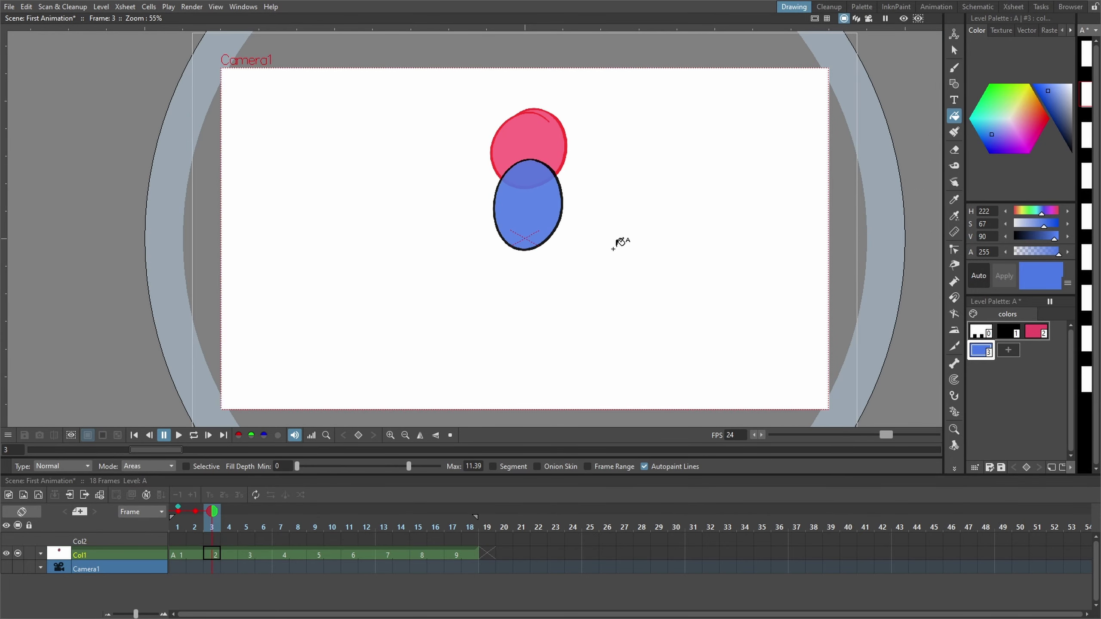
pyautogui.press('.')
pyautogui.click(529, 207)
pyautogui.press('.')
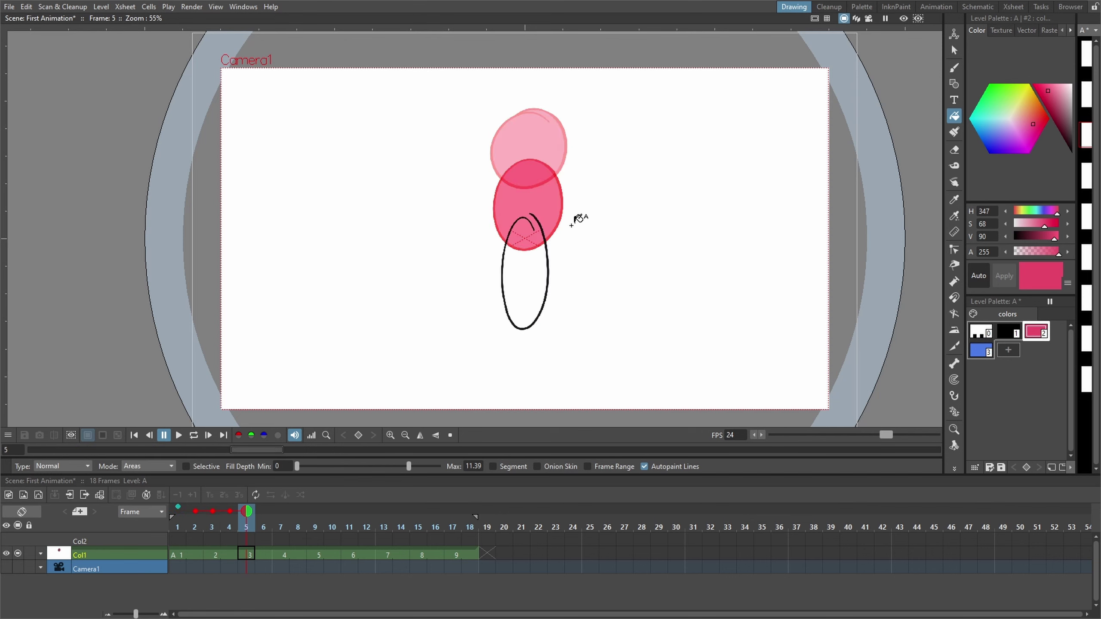
pyautogui.click(542, 247)
pyautogui.hotkey('ctrl', 'z')
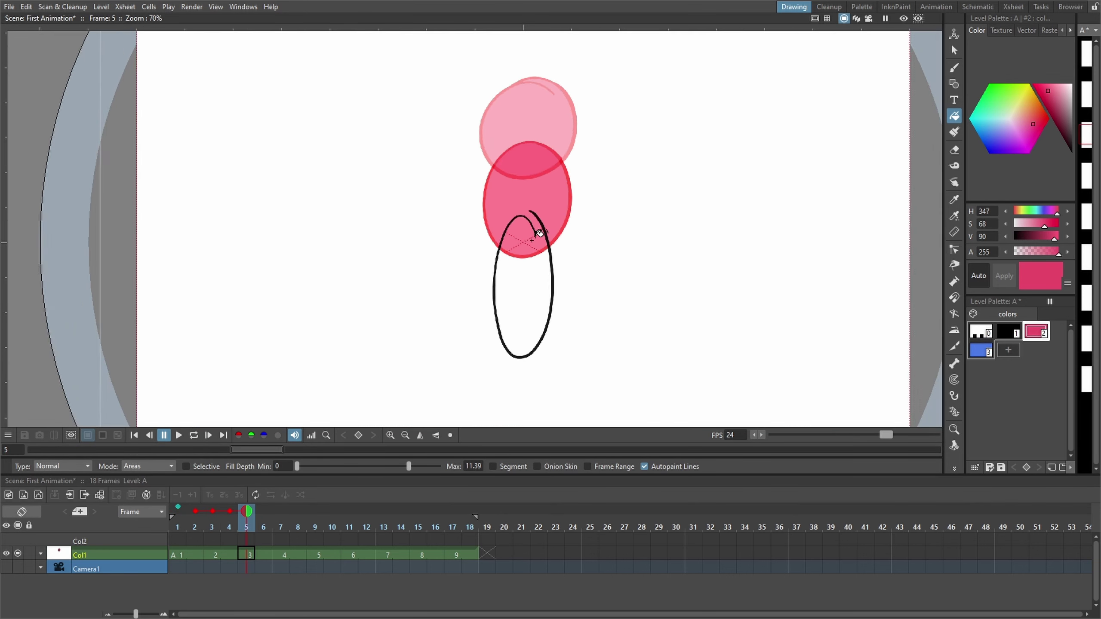
pyautogui.scroll(1, 538, 232)
pyautogui.scroll(1, 585, 245)
# Step: Touch up the outline with the black brush, undo a stroke, and jump to frame 17
pyautogui.press('b')
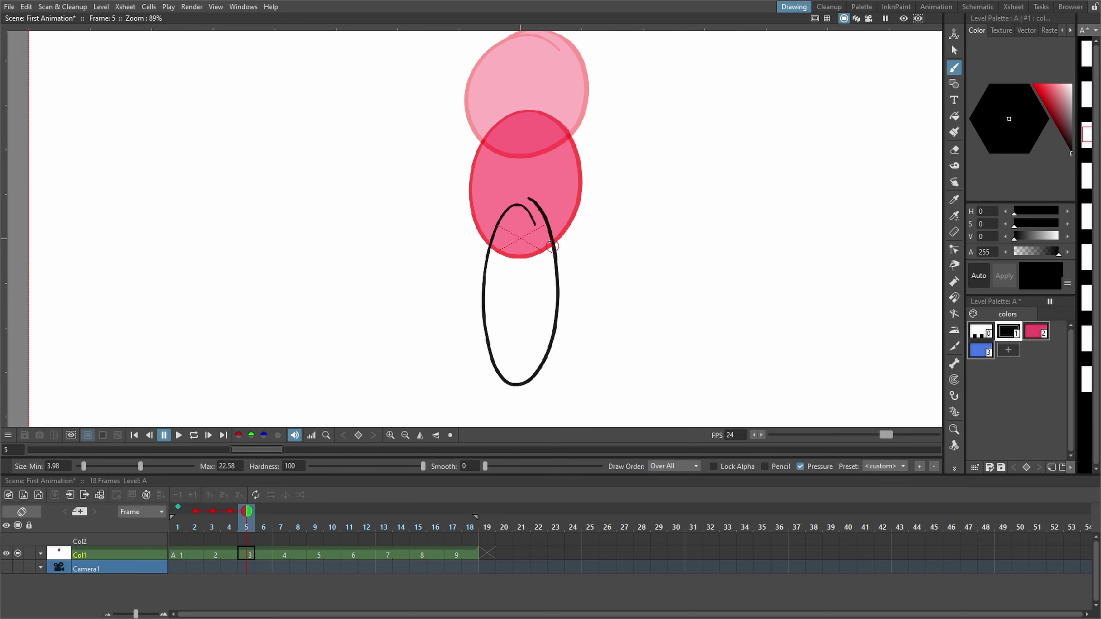
pyautogui.hotkey('ctrl', 'z')
pyautogui.press('.')
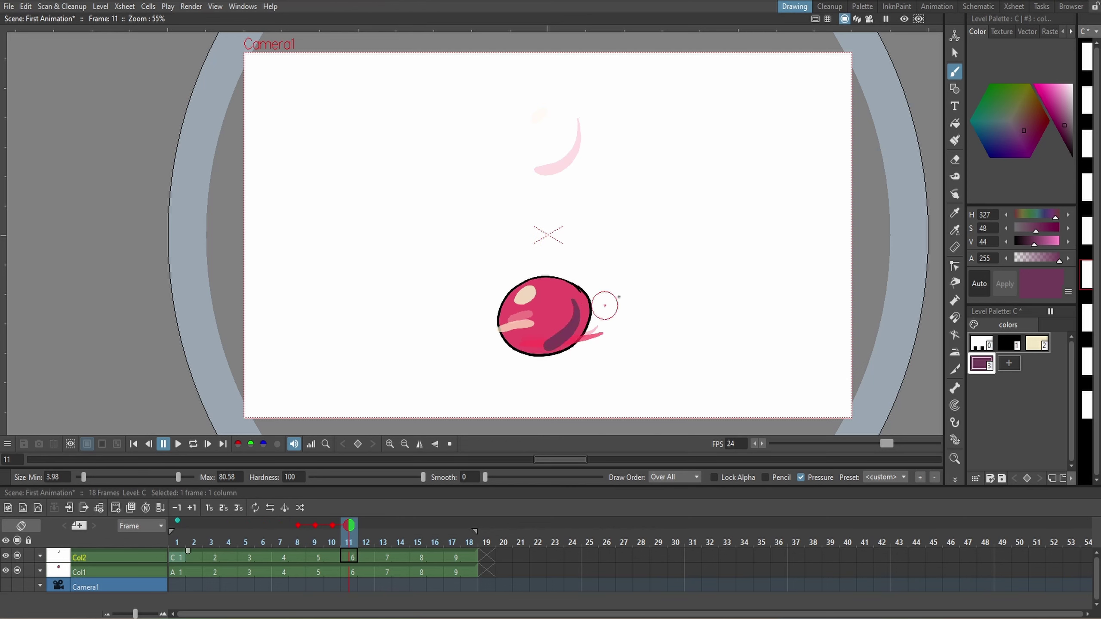
# Step: Paint the shading crescent, hide onion skin, and brighten style 3 toward magenta
pyautogui.moveTo(573, 155); pyautogui.dragTo(567, 176)
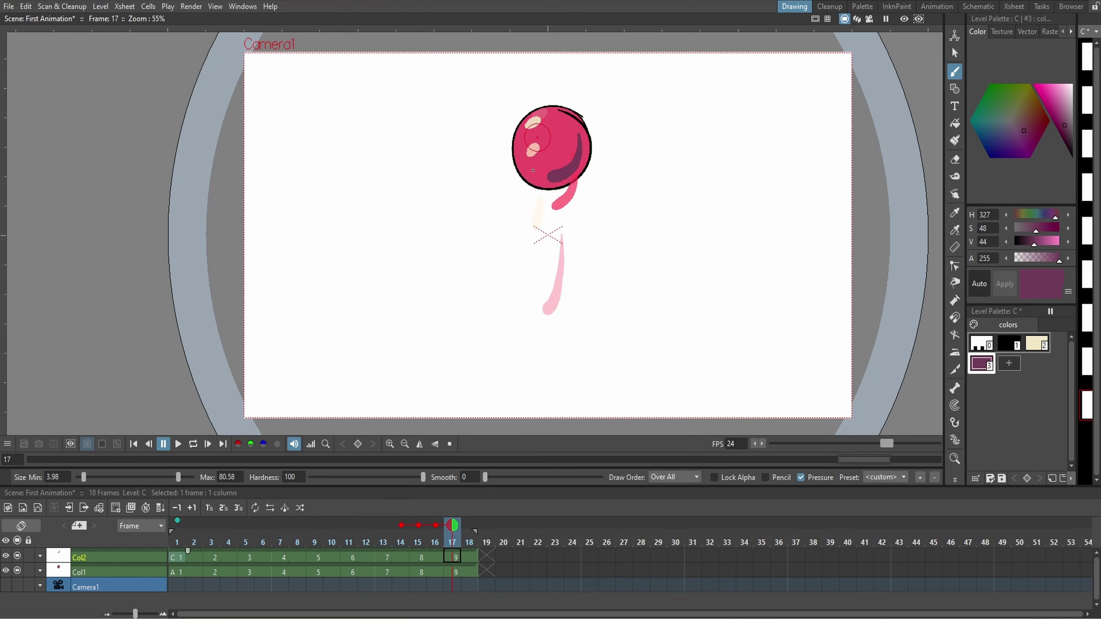
pyautogui.click(178, 523)
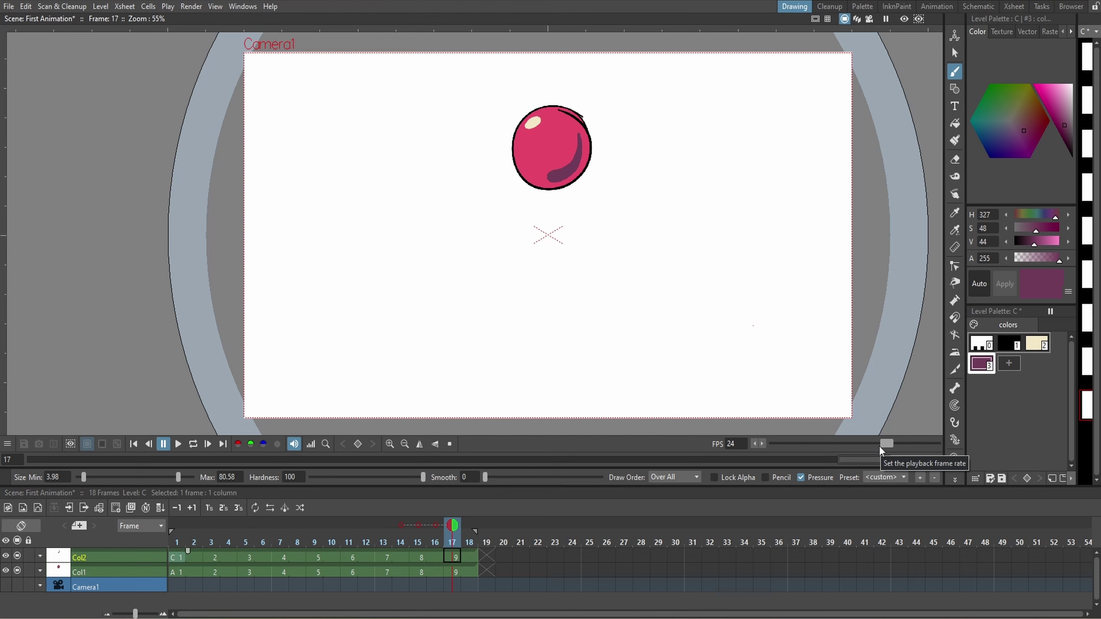
pyautogui.doubleClick(984, 364)
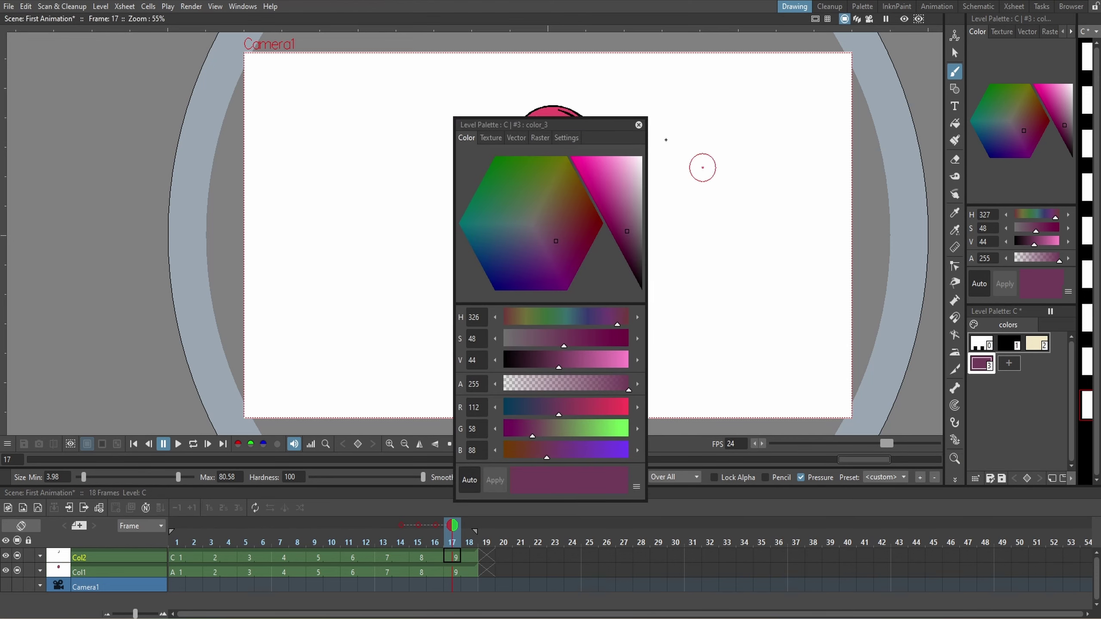
pyautogui.click(638, 126)
pyautogui.click(1019, 129)
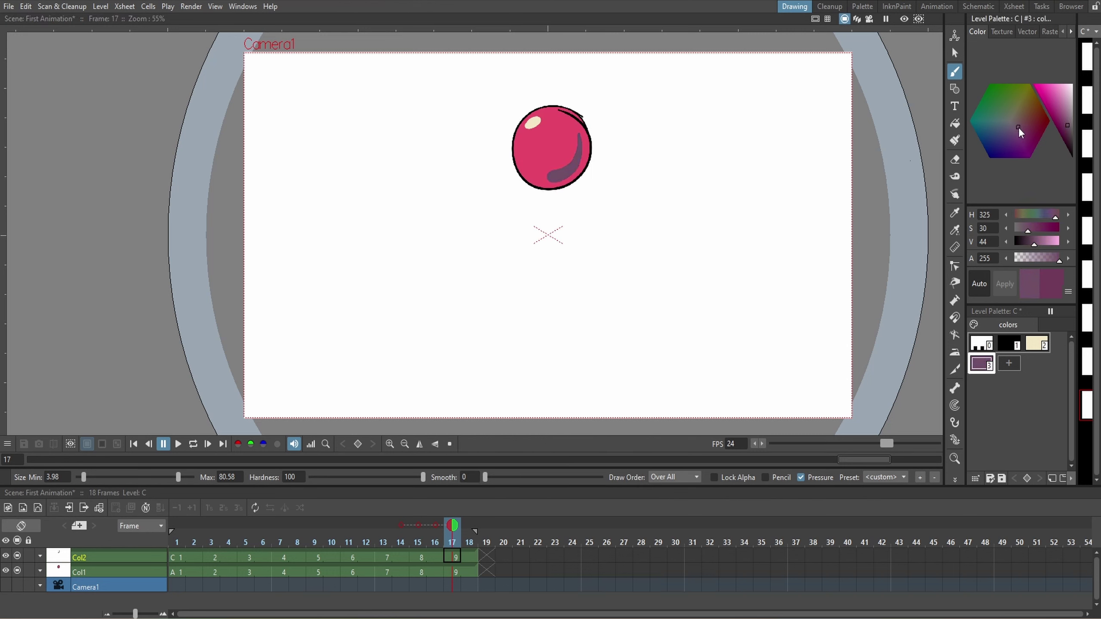
pyautogui.moveTo(1019, 128); pyautogui.dragTo(1026, 142)
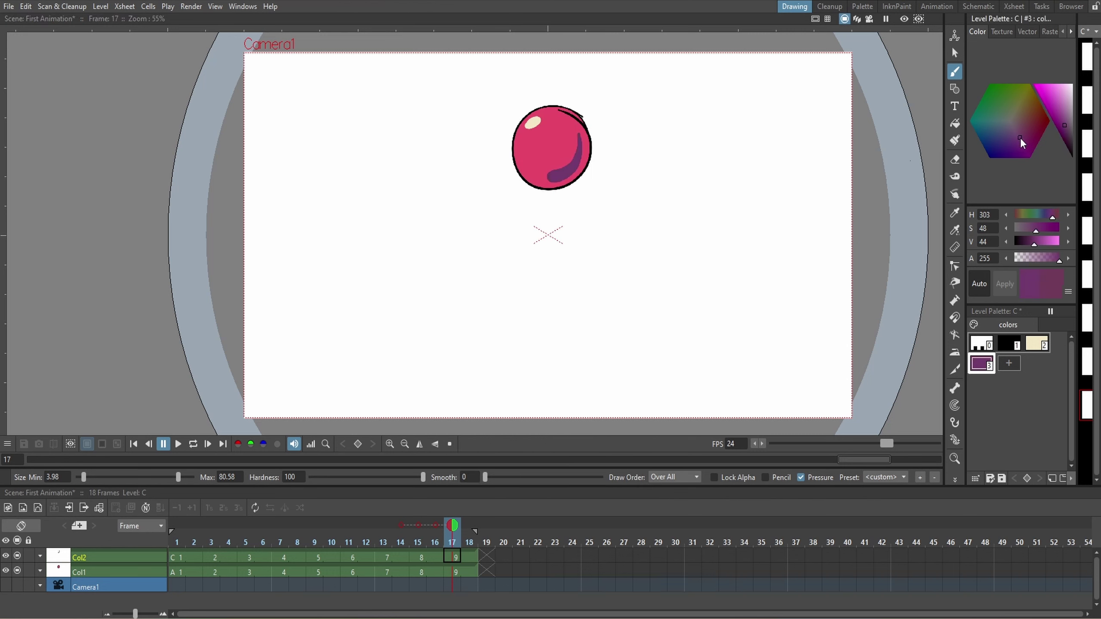
# Step: Preview the coloured bounce on loop, then stop playback
pyautogui.click(178, 445)
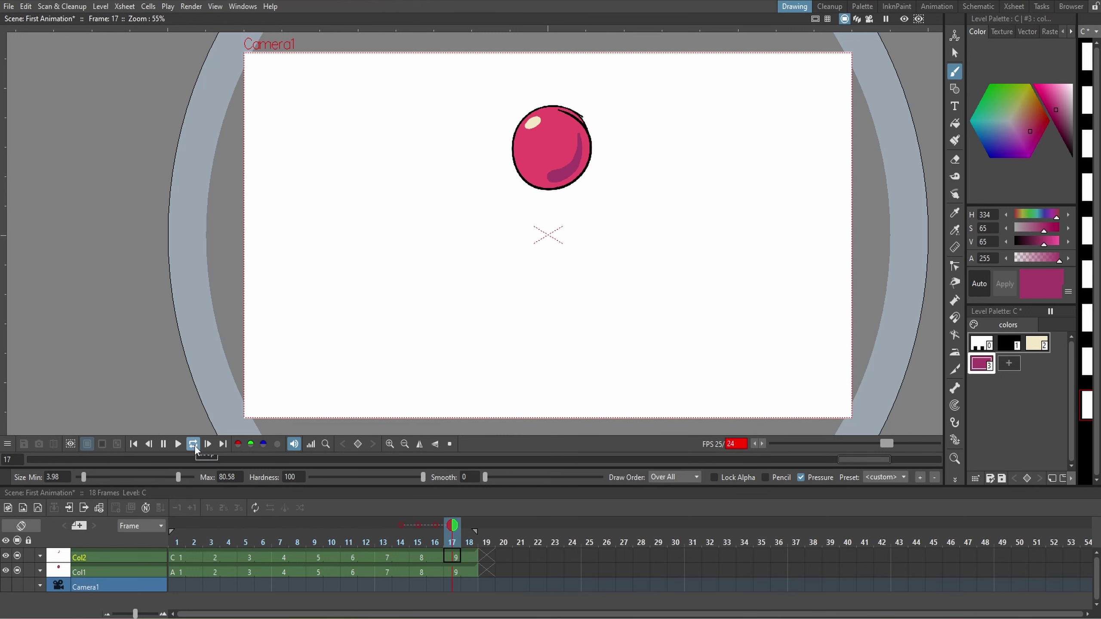
pyautogui.click(193, 444)
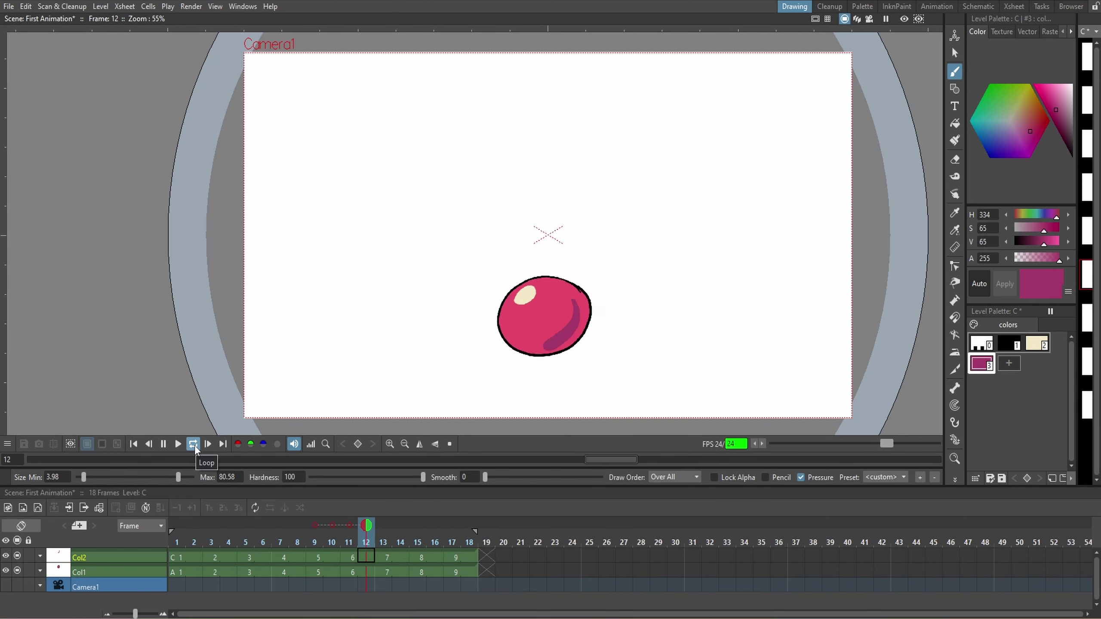
pyautogui.click(178, 443)
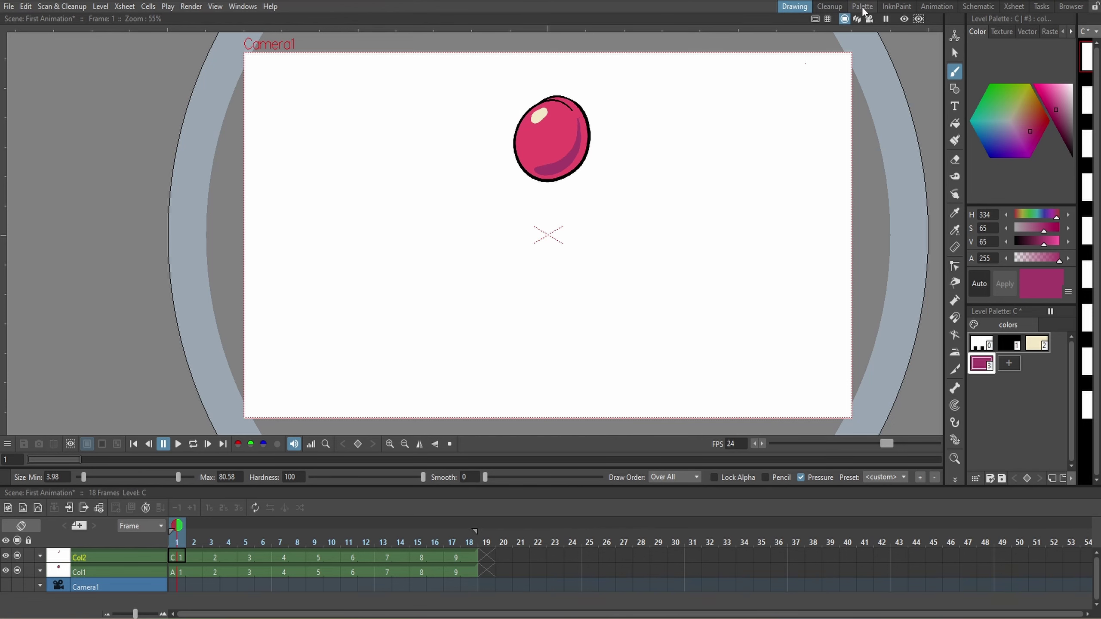
# Step: In the animation room, select the Table, Camera1 and Col2 stage nodes
pyautogui.click(938, 6)
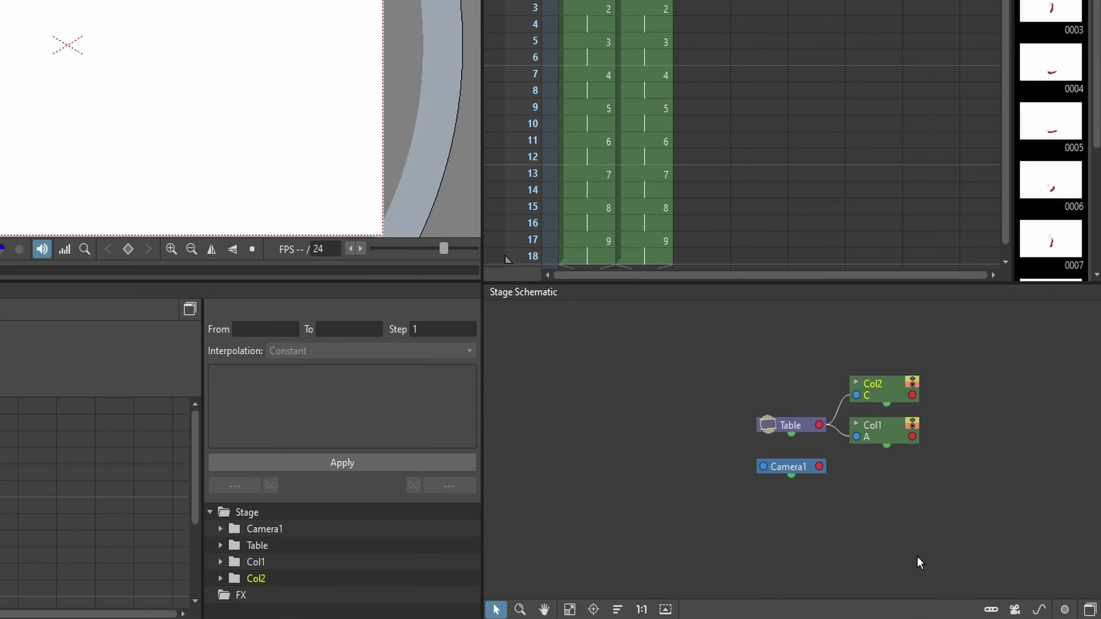
pyautogui.click(780, 414)
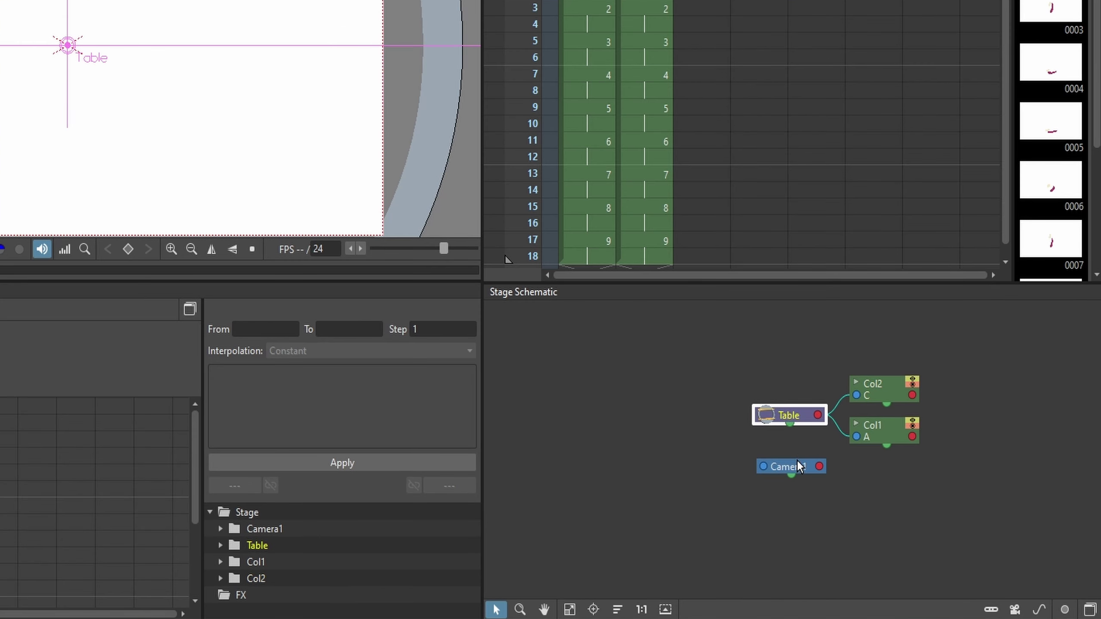
pyautogui.moveTo(797, 467); pyautogui.dragTo(785, 464)
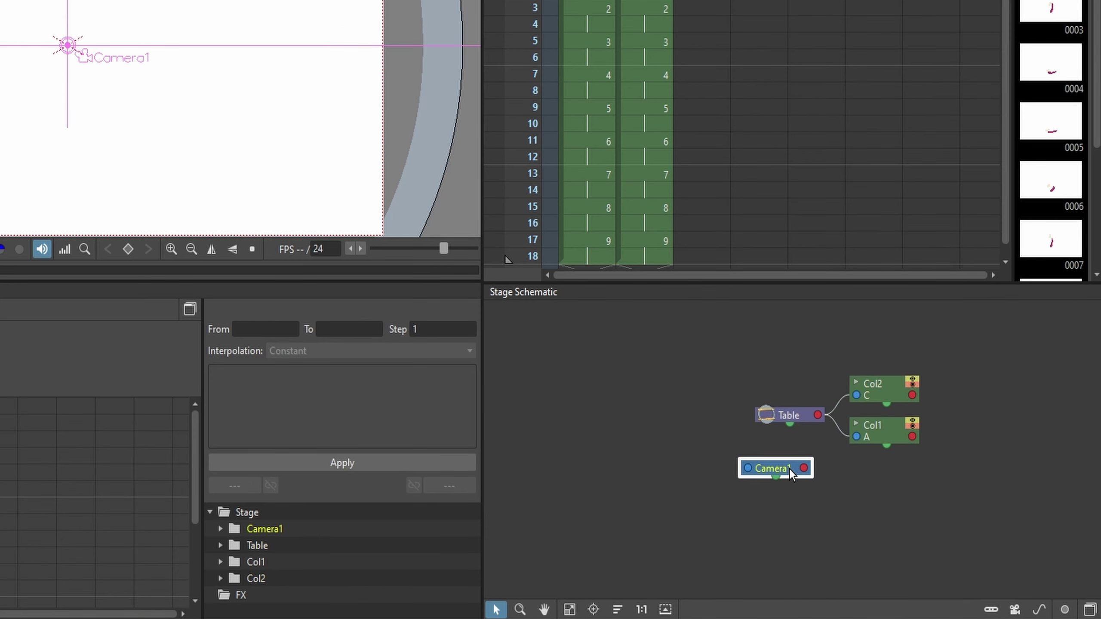
pyautogui.click(885, 428)
pyautogui.click(886, 384)
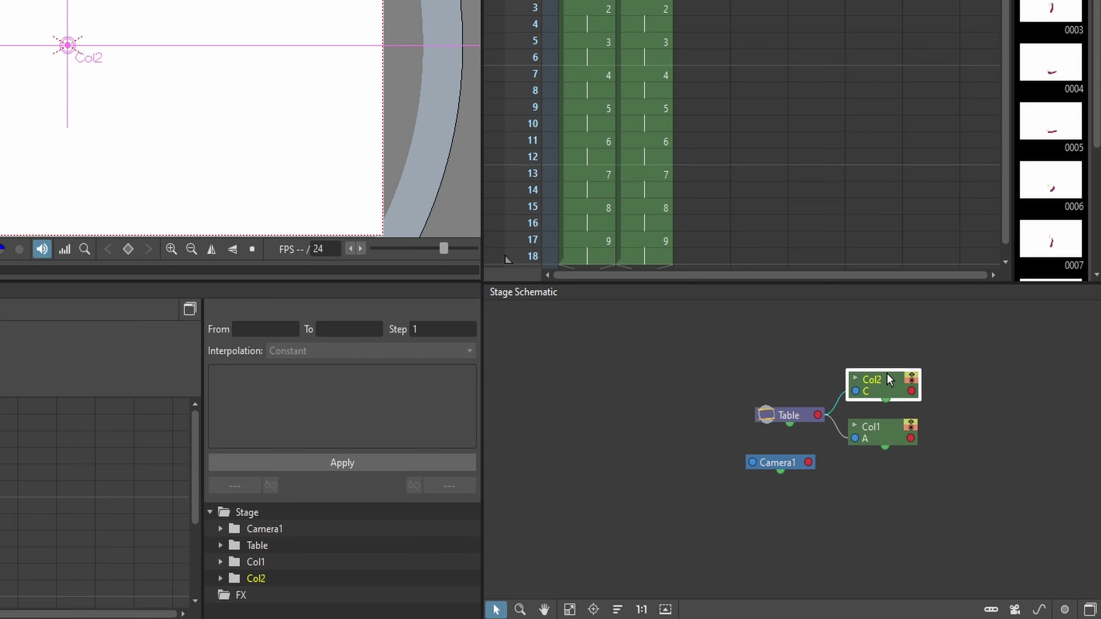
# Step: In the FX Schematic, arrange the nodes and insert a Glow effect after Col2
pyautogui.click(1091, 611)
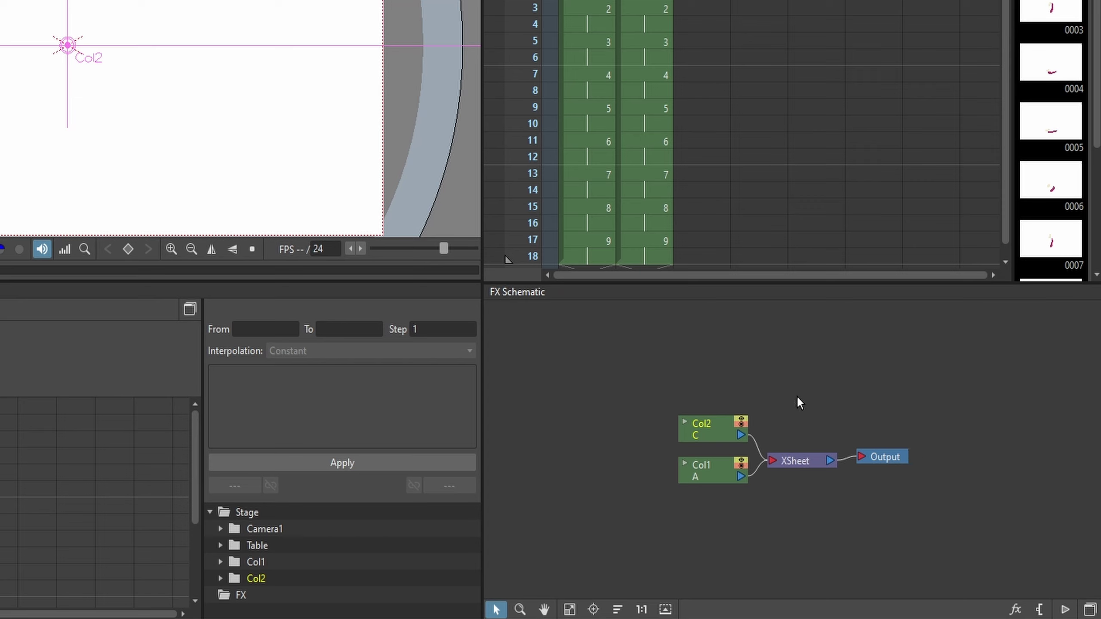
pyautogui.click(802, 464)
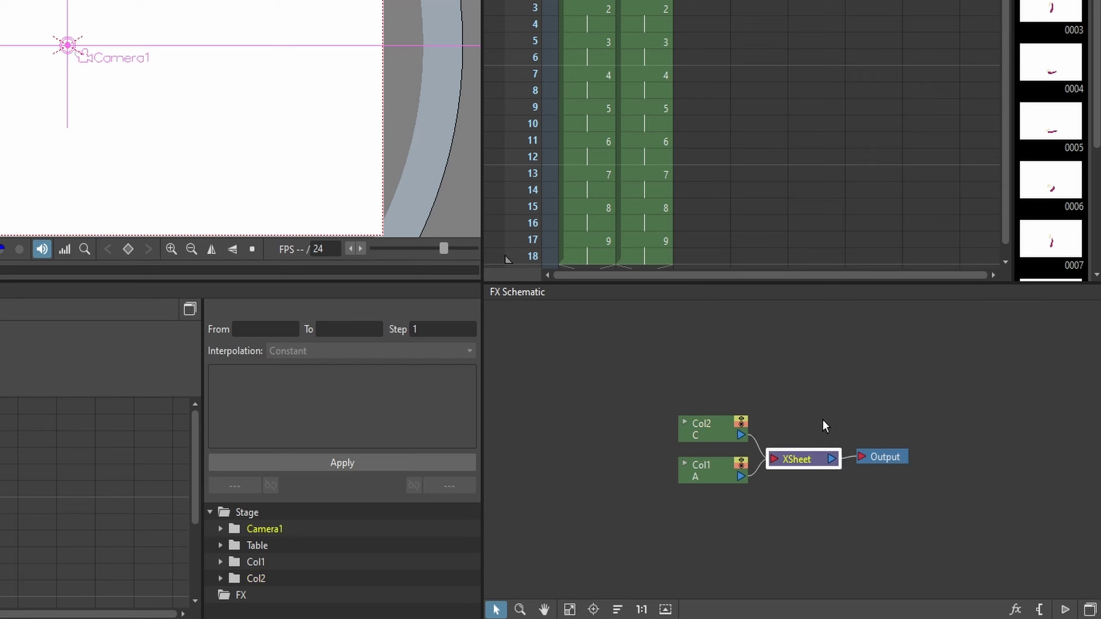
pyautogui.moveTo(885, 458); pyautogui.dragTo(889, 445)
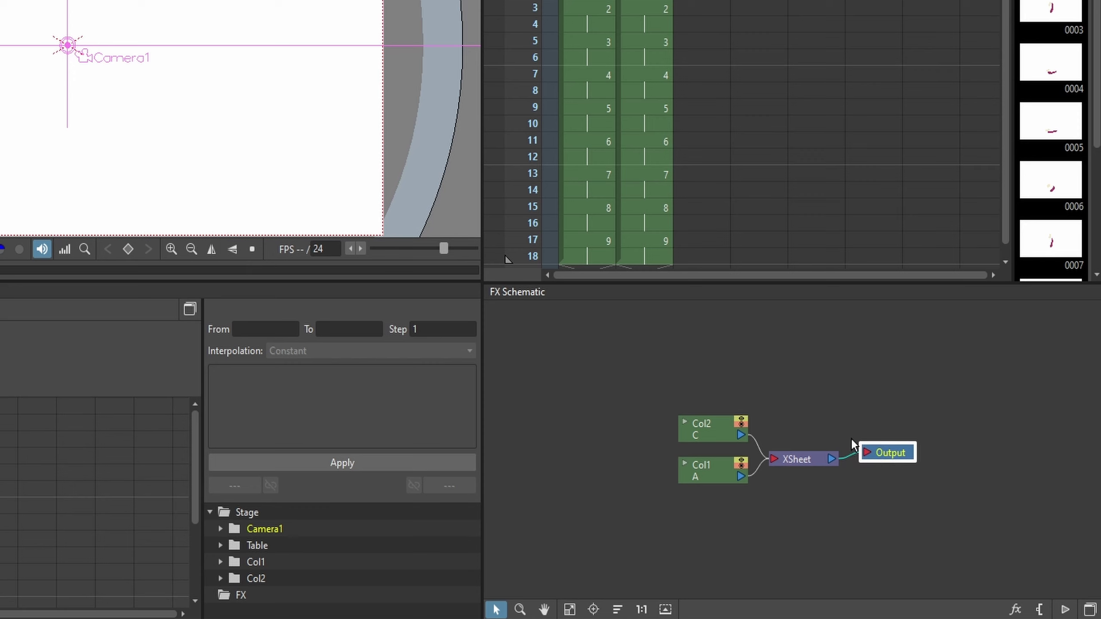
pyautogui.moveTo(717, 429); pyautogui.dragTo(692, 392)
pyautogui.moveTo(704, 469); pyautogui.dragTo(656, 488)
pyautogui.moveTo(714, 398); pyautogui.dragTo(699, 390)
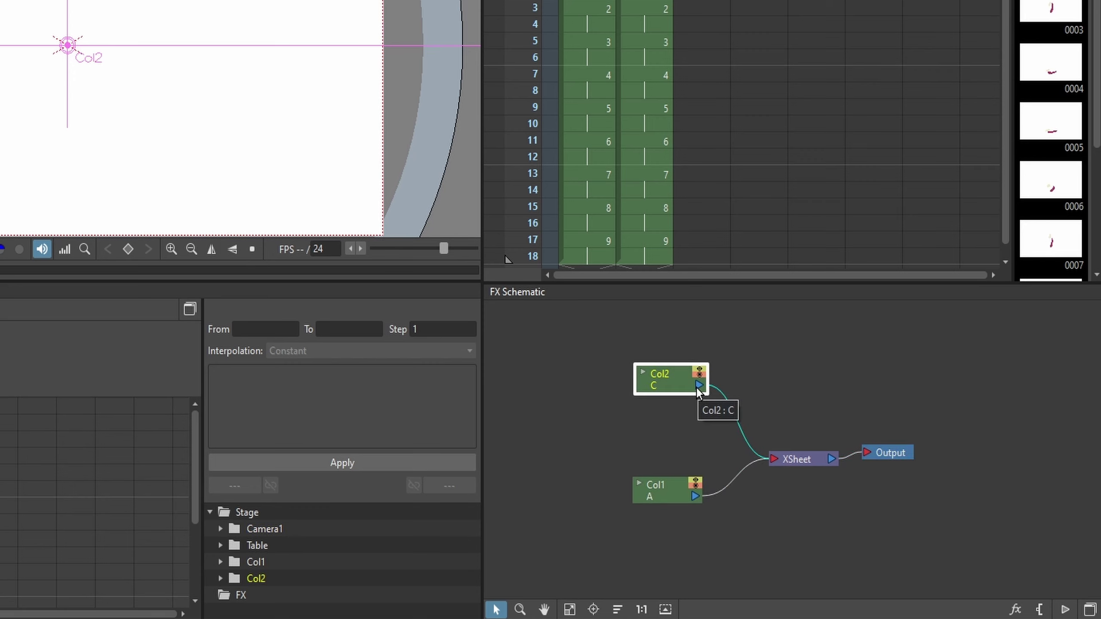
pyautogui.rightClick(673, 381)
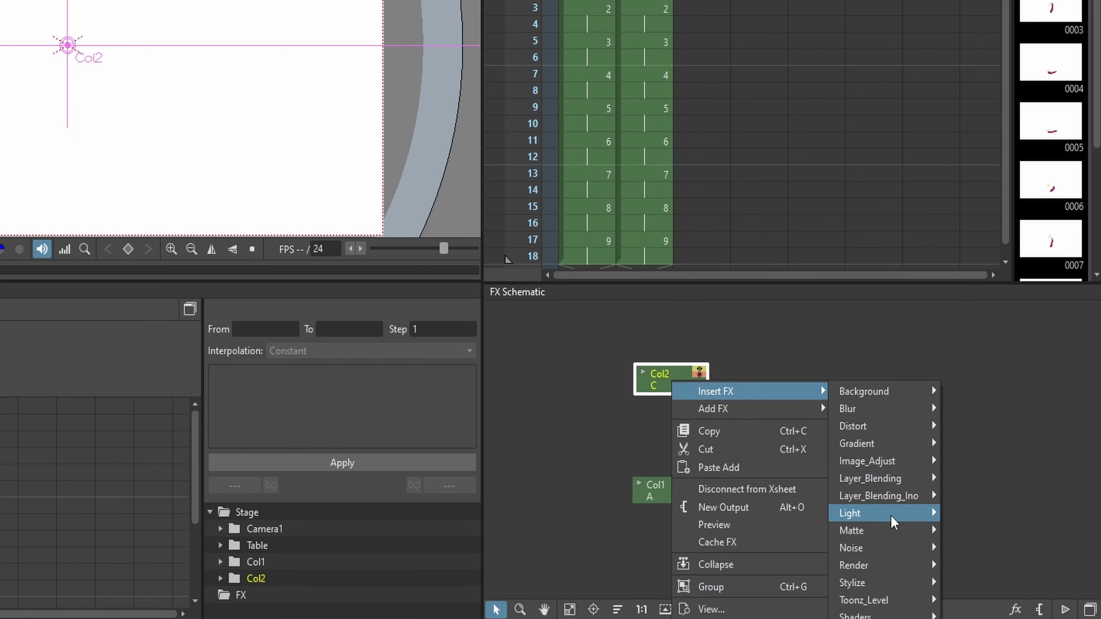
pyautogui.moveTo(850, 513)
pyautogui.click(960, 510)
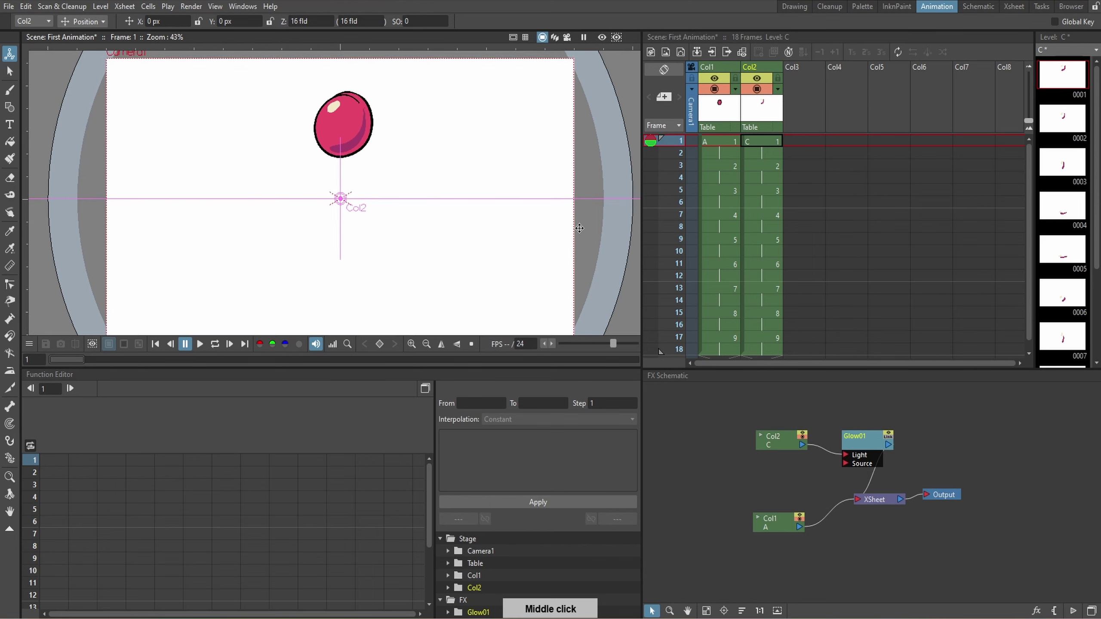
# Step: Recentre the ball, turn on the rendered preview, and tidy the Col2 and Glow01 nodes
pyautogui.moveTo(568, 219); pyautogui.dragTo(612, 219)
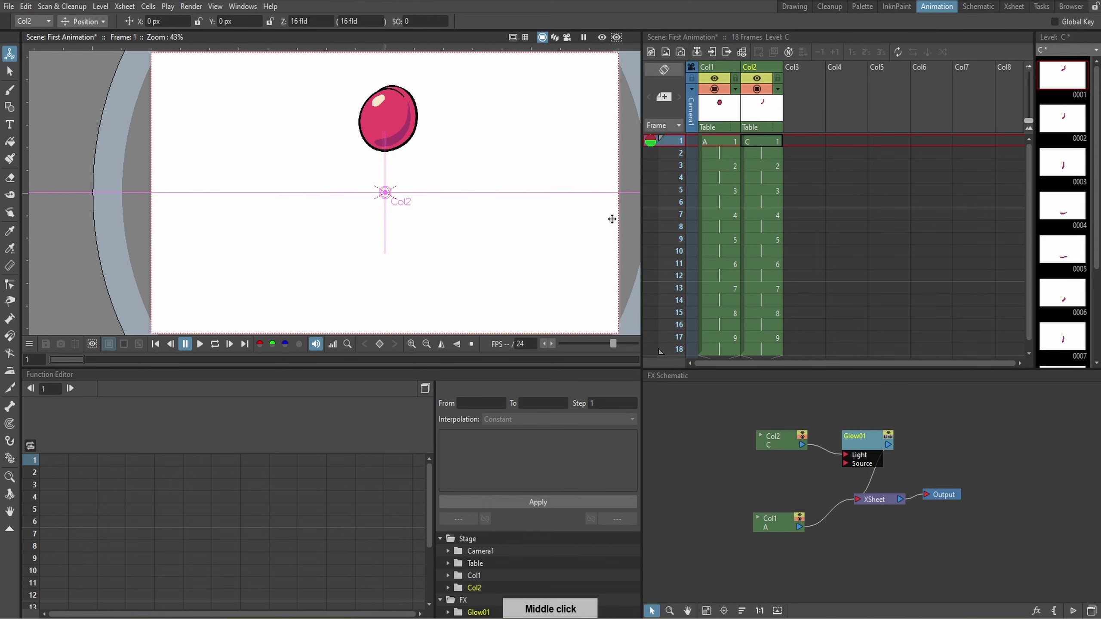
pyautogui.click(602, 37)
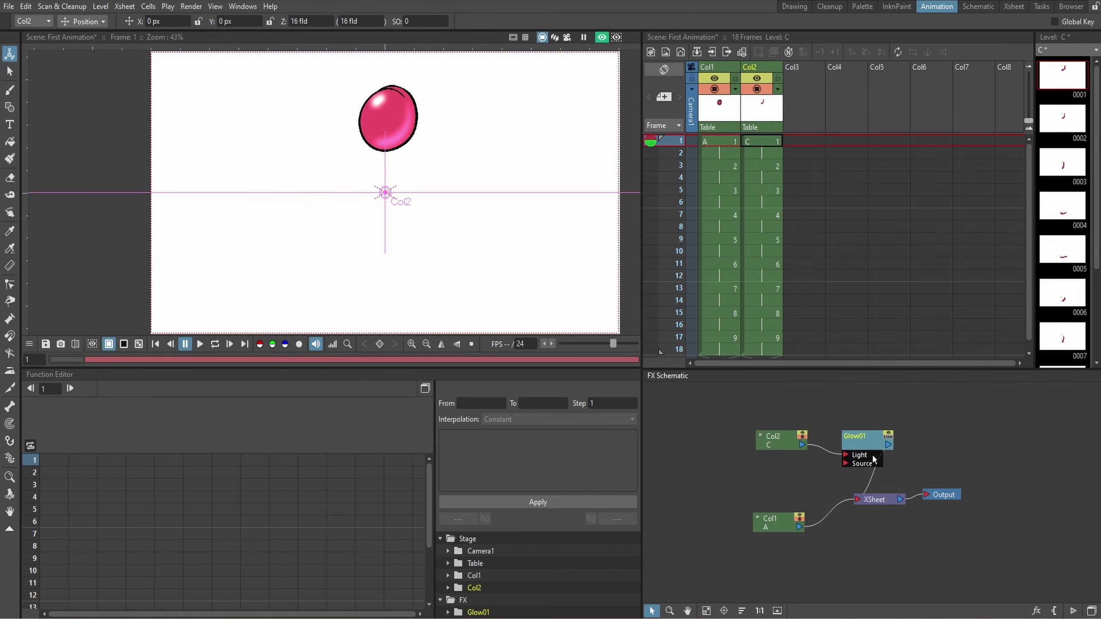
pyautogui.moveTo(865, 438); pyautogui.dragTo(855, 437)
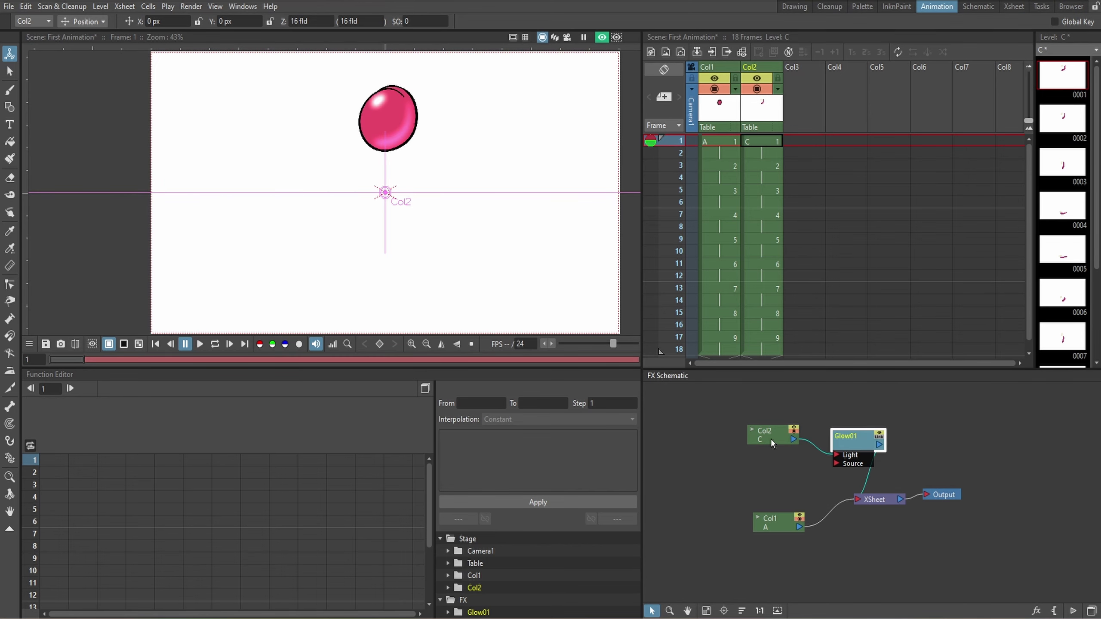
pyautogui.moveTo(781, 444); pyautogui.dragTo(772, 443)
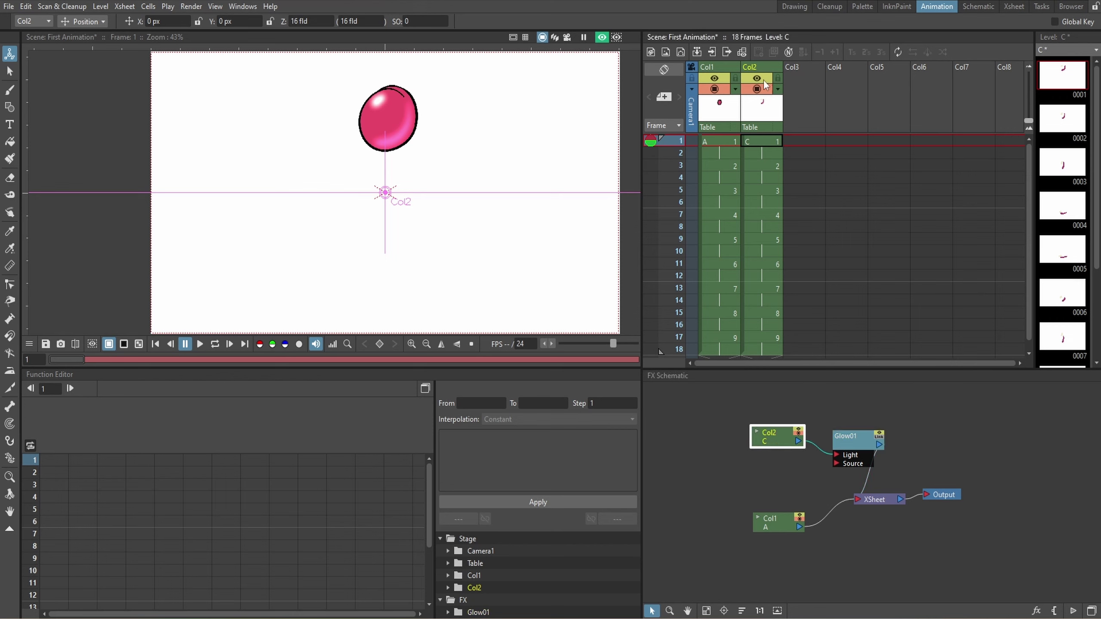
pyautogui.click(856, 435)
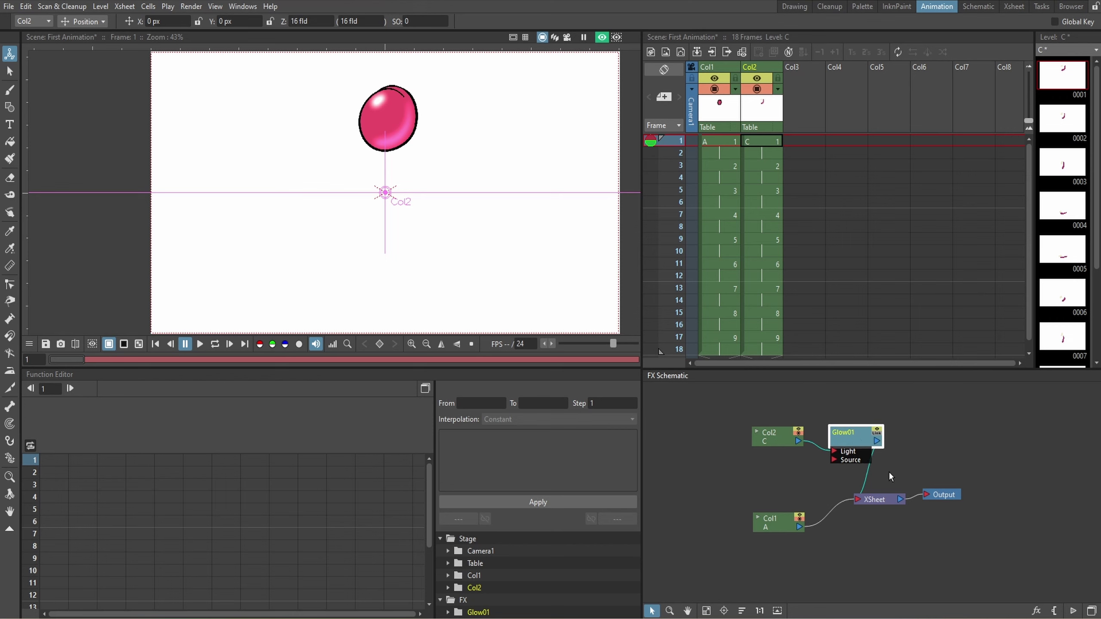
pyautogui.click(879, 500)
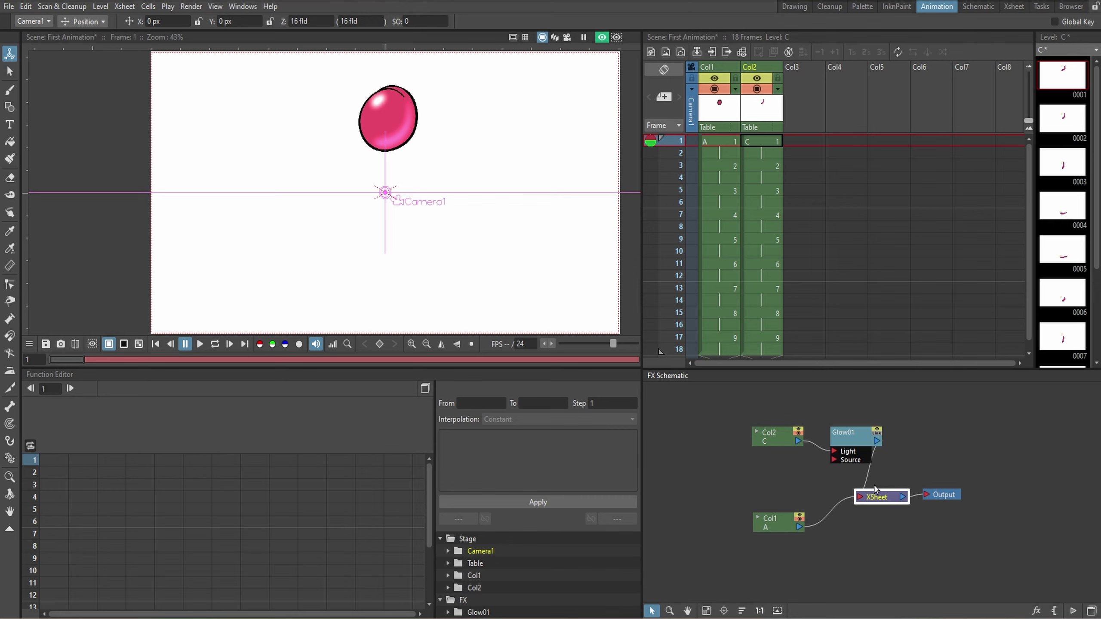
# Step: Rename Col1 to Ball and rewire the Light node's connection into Glow01
pyautogui.click(778, 434)
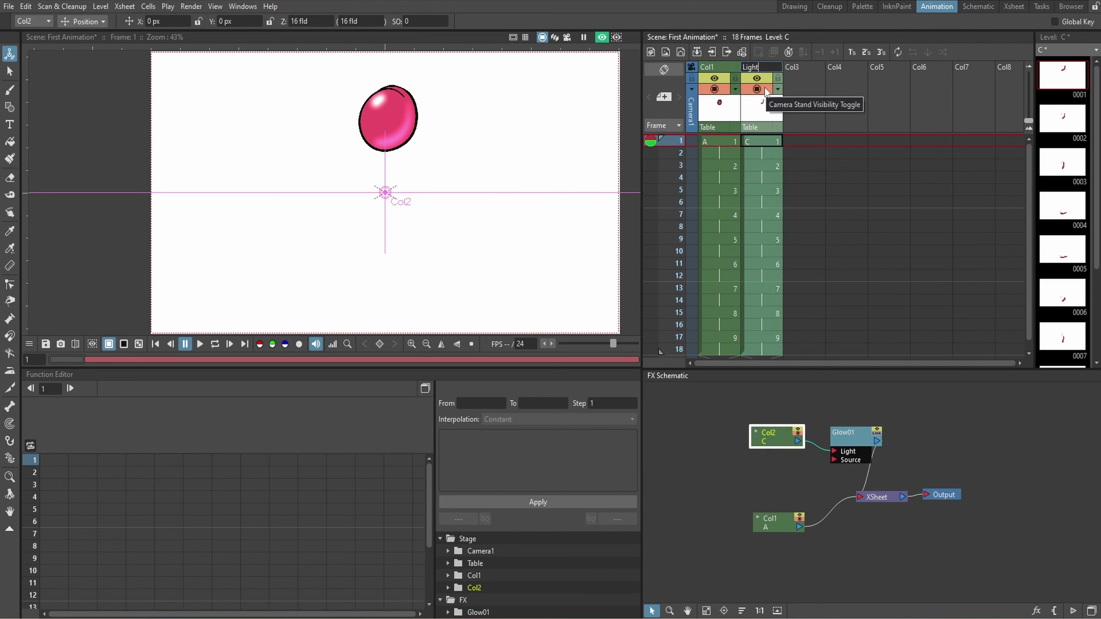
pyautogui.doubleClick(707, 67)
pyautogui.write('Ball')
pyautogui.press('Return')
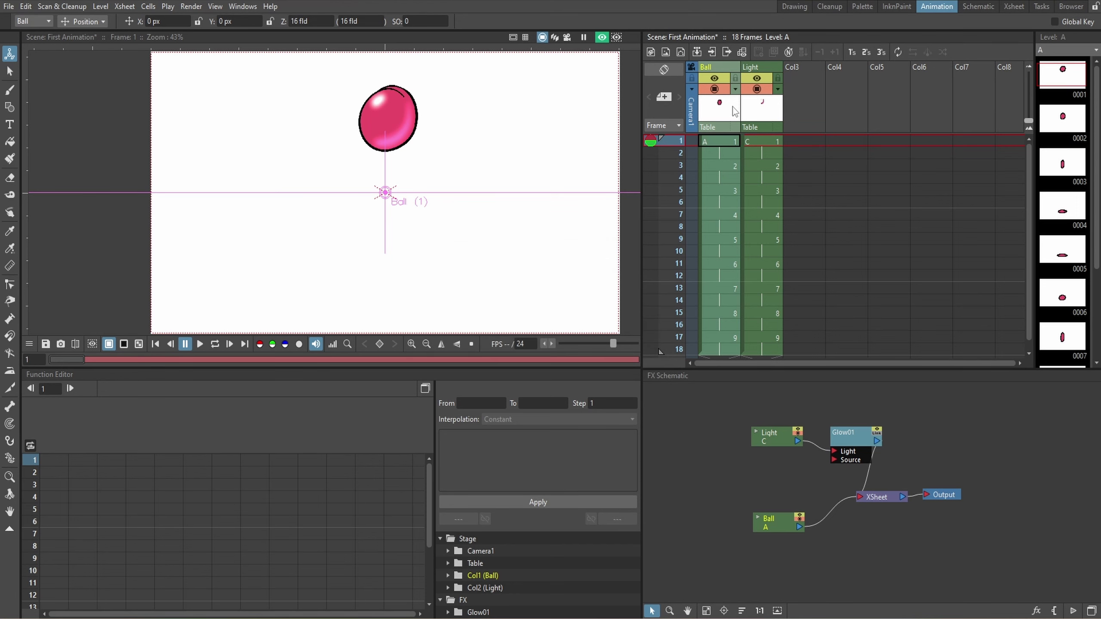
pyautogui.click(770, 434)
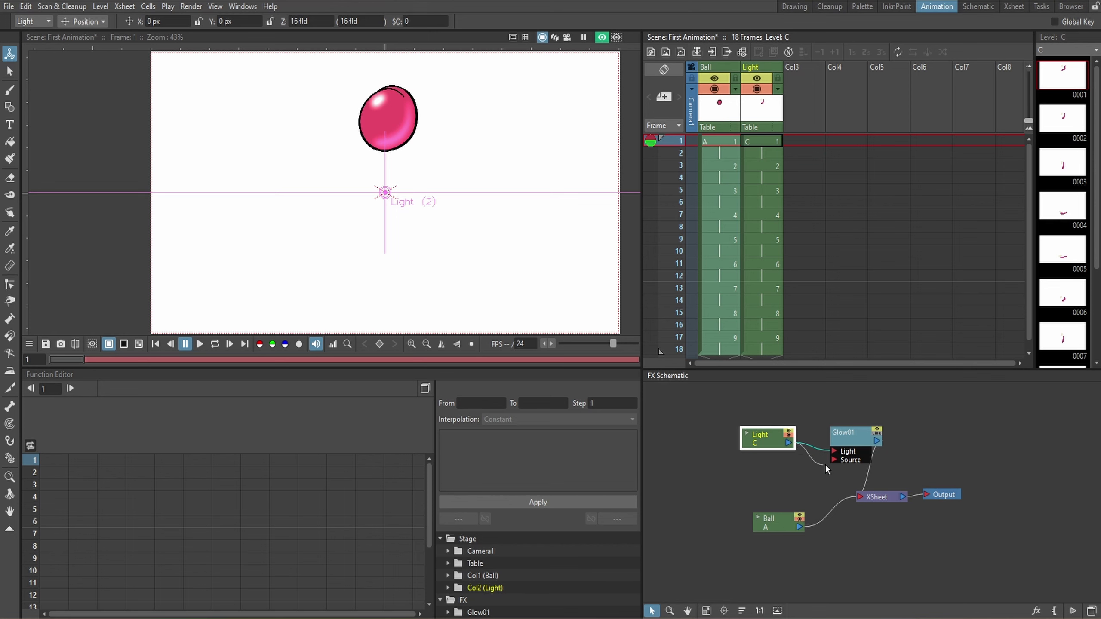
pyautogui.moveTo(828, 465); pyautogui.dragTo(833, 461)
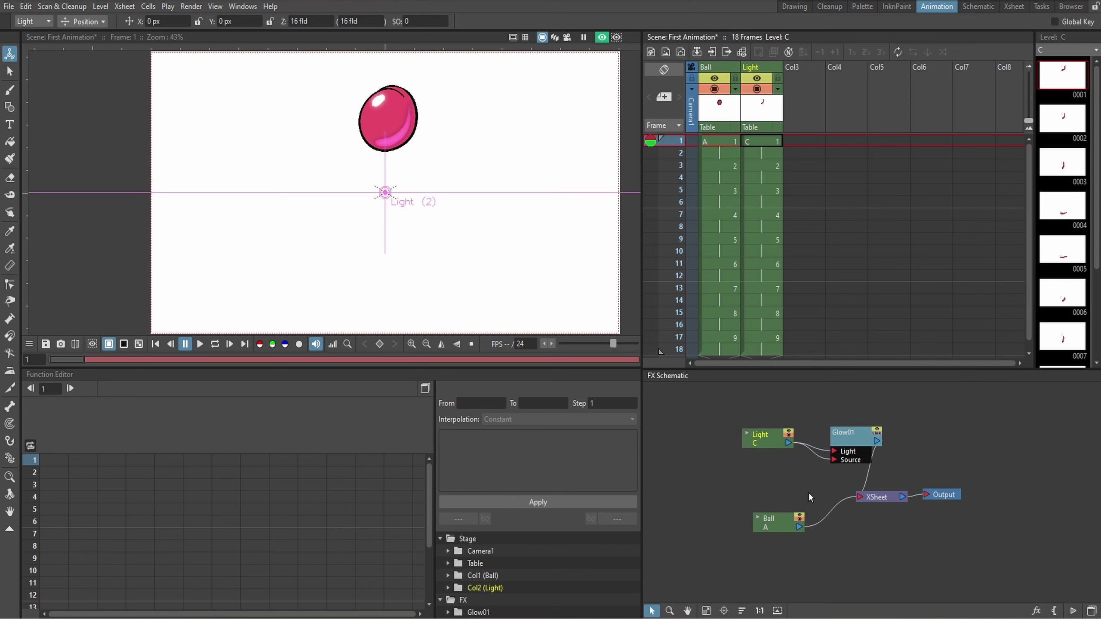
pyautogui.moveTo(759, 434); pyautogui.dragTo(756, 425)
pyautogui.rightClick(812, 453)
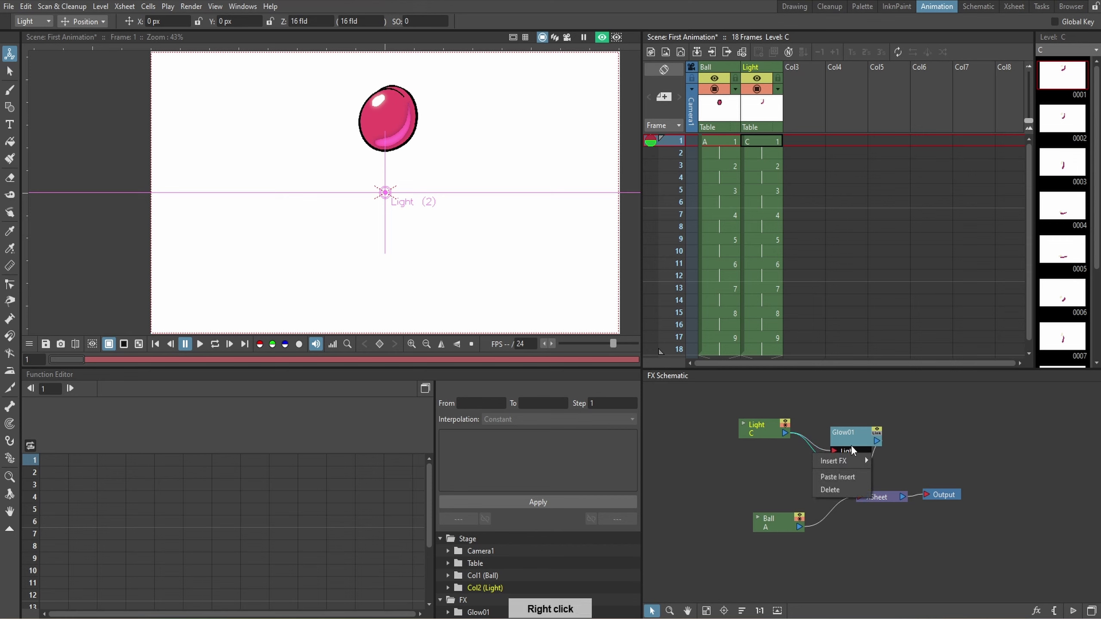
pyautogui.click(839, 489)
# Step: Raise Glow01's Fade to about 44 in its Fx Settings
pyautogui.click(851, 430)
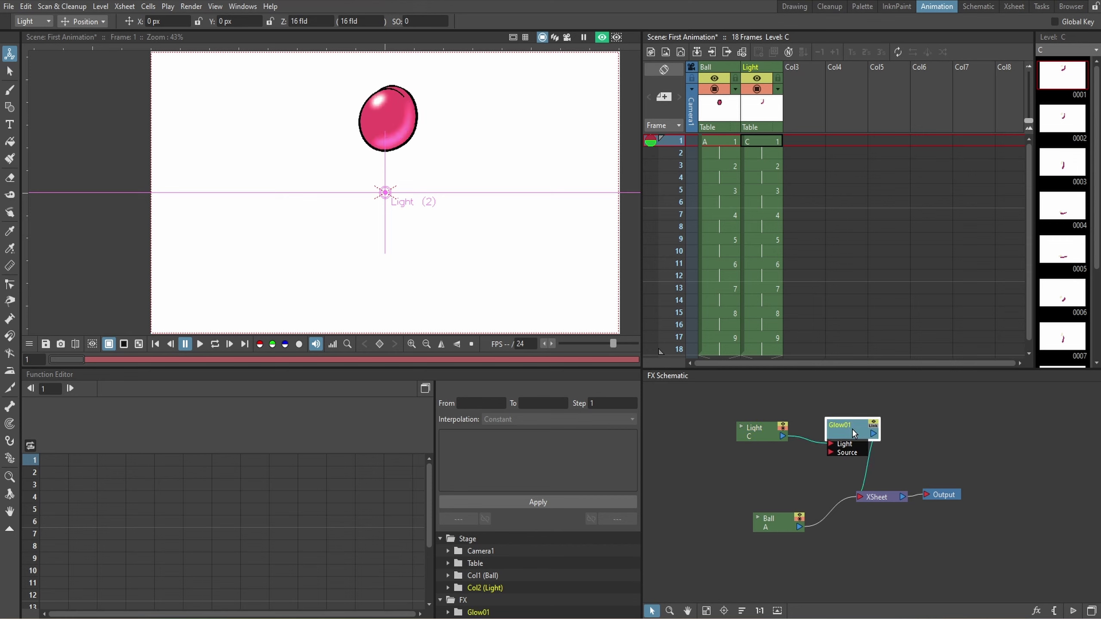
pyautogui.doubleClick(852, 430)
pyautogui.moveTo(787, 323); pyautogui.dragTo(793, 283)
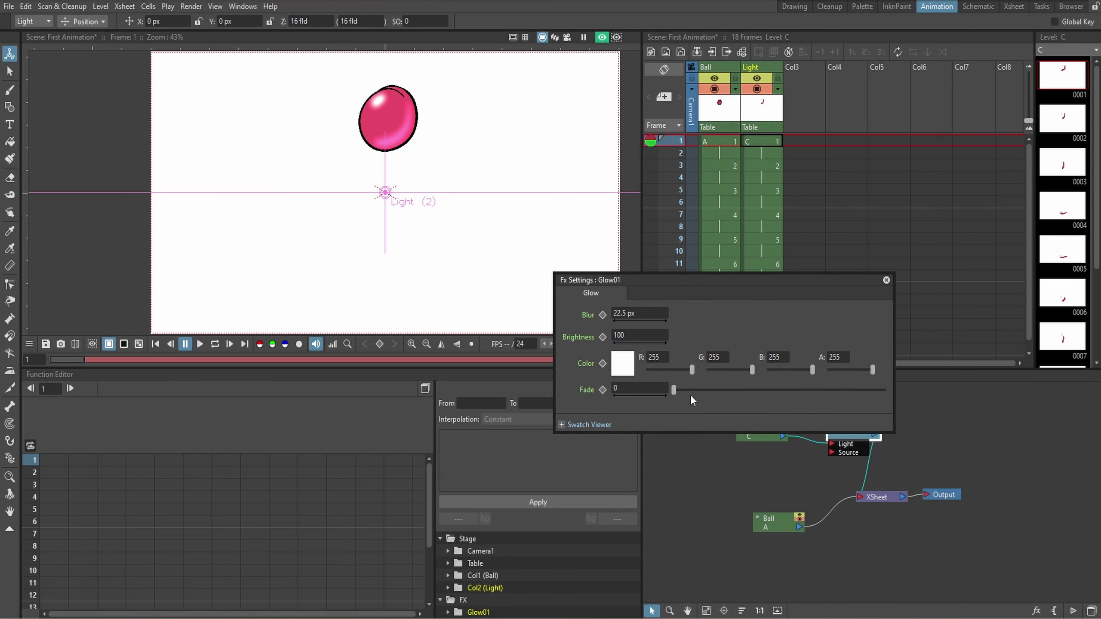
pyautogui.moveTo(674, 391)
pyautogui.mouseDown()
pyautogui.moveTo(766, 391)
pyautogui.moveTo(755, 390)
pyautogui.mouseUp()
pyautogui.press('Escape')
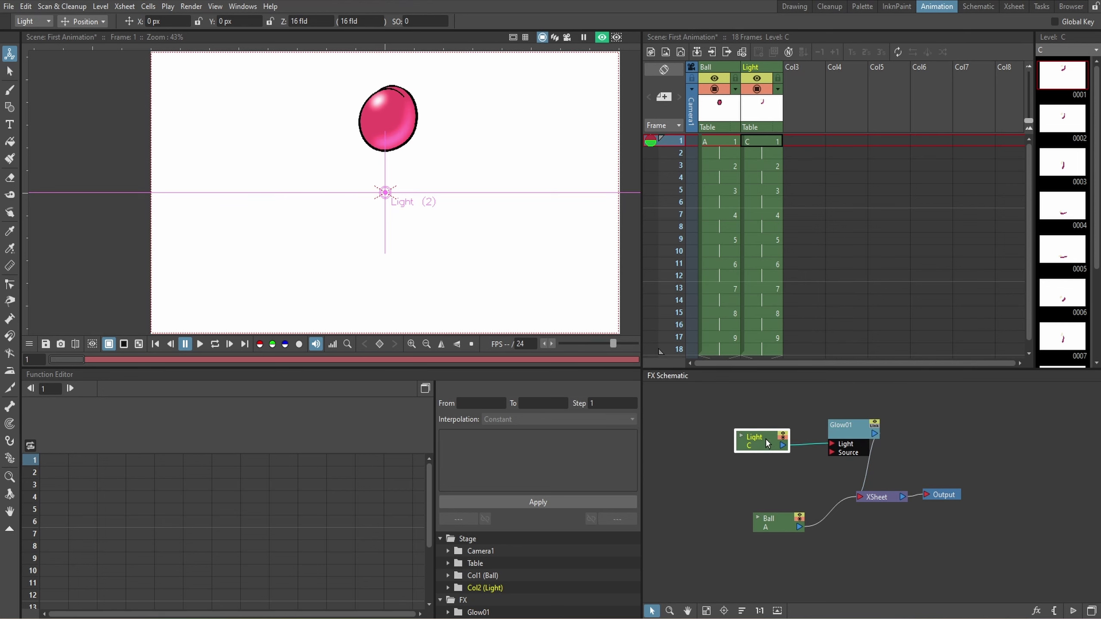
pyautogui.moveTo(767, 441); pyautogui.dragTo(769, 438)
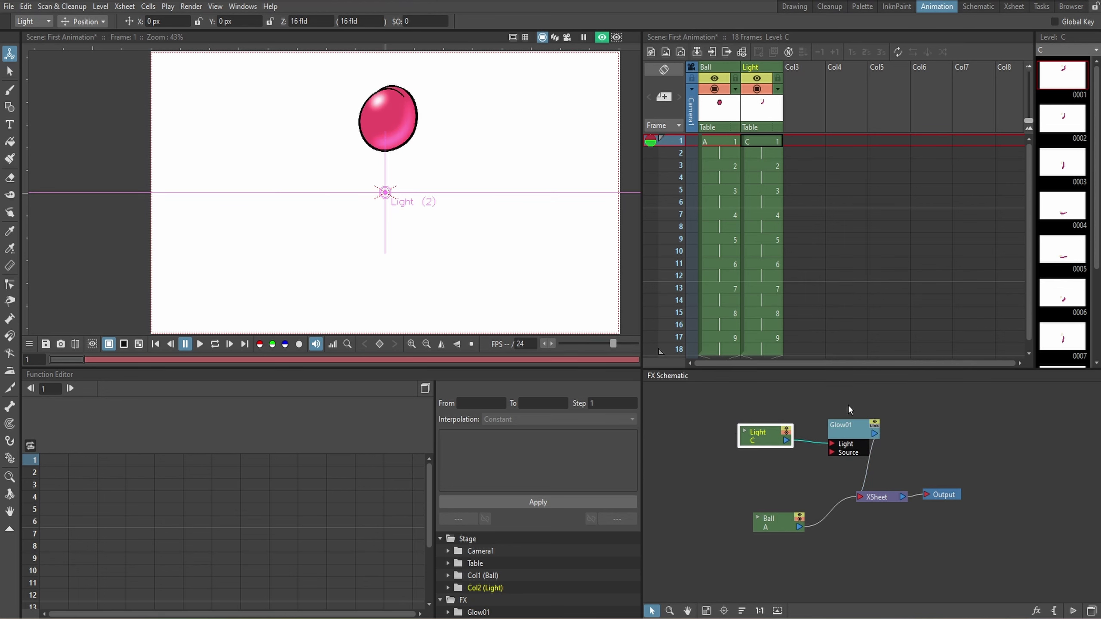
pyautogui.click(794, 6)
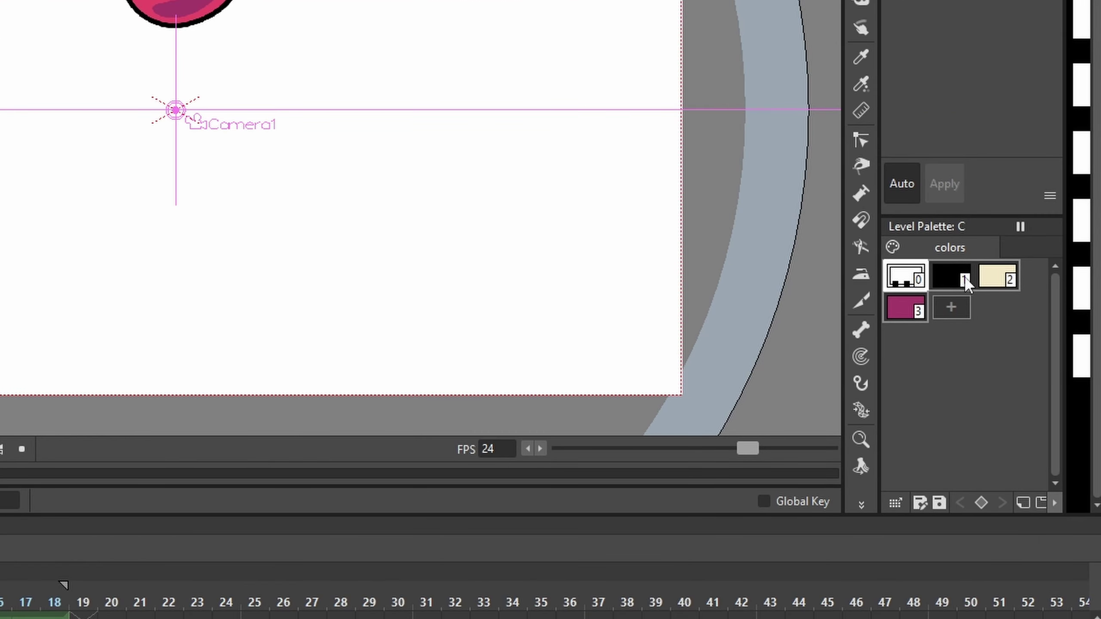
pyautogui.click(948, 279)
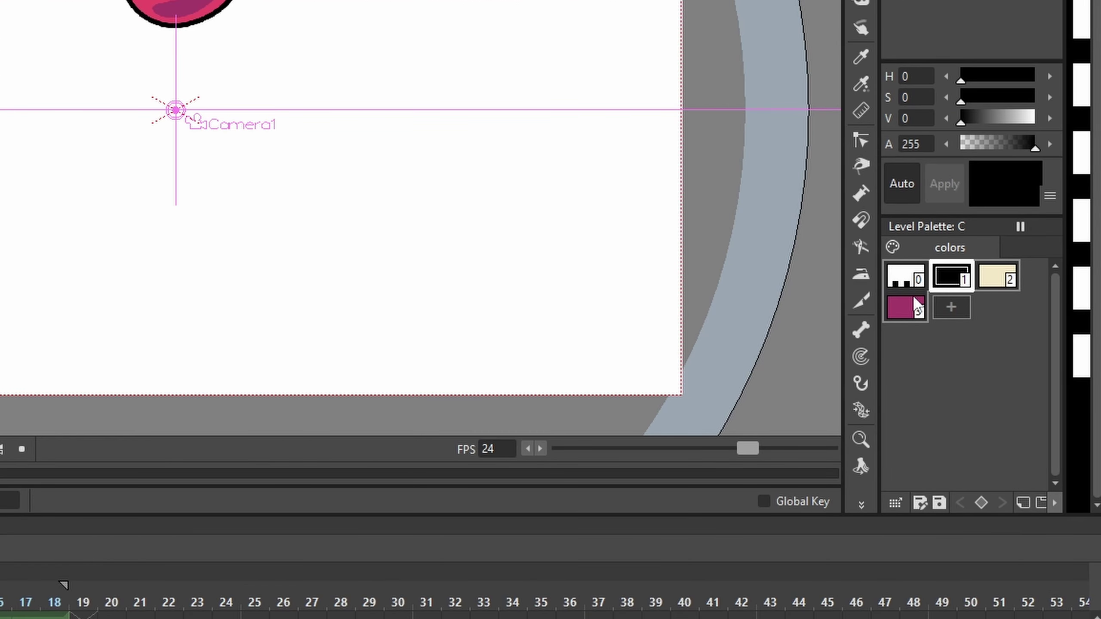
pyautogui.click(988, 282)
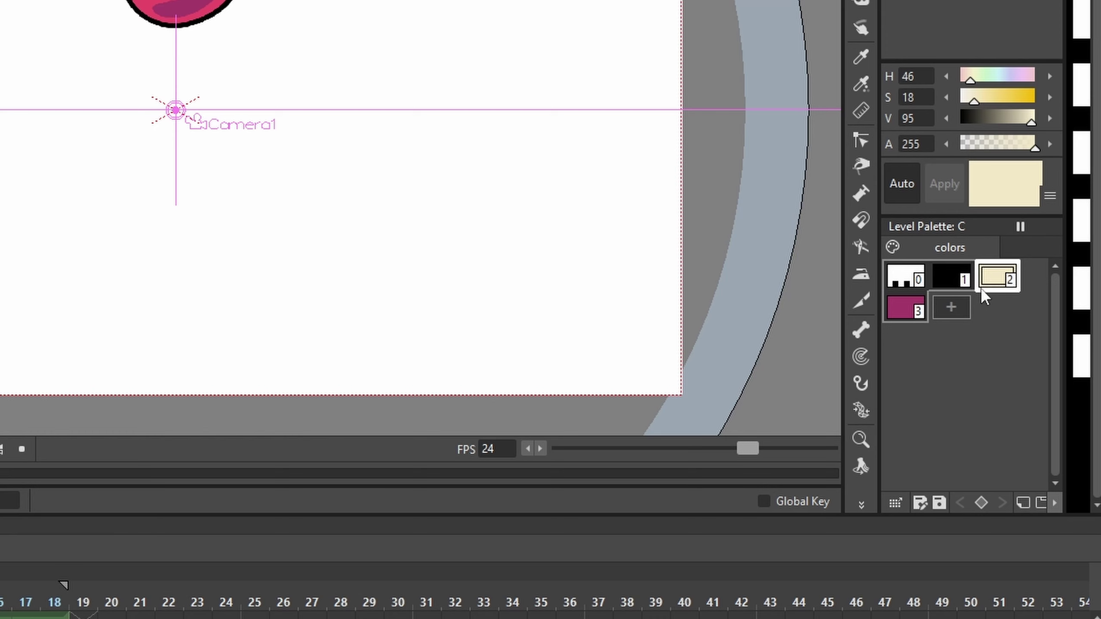
pyautogui.click(900, 313)
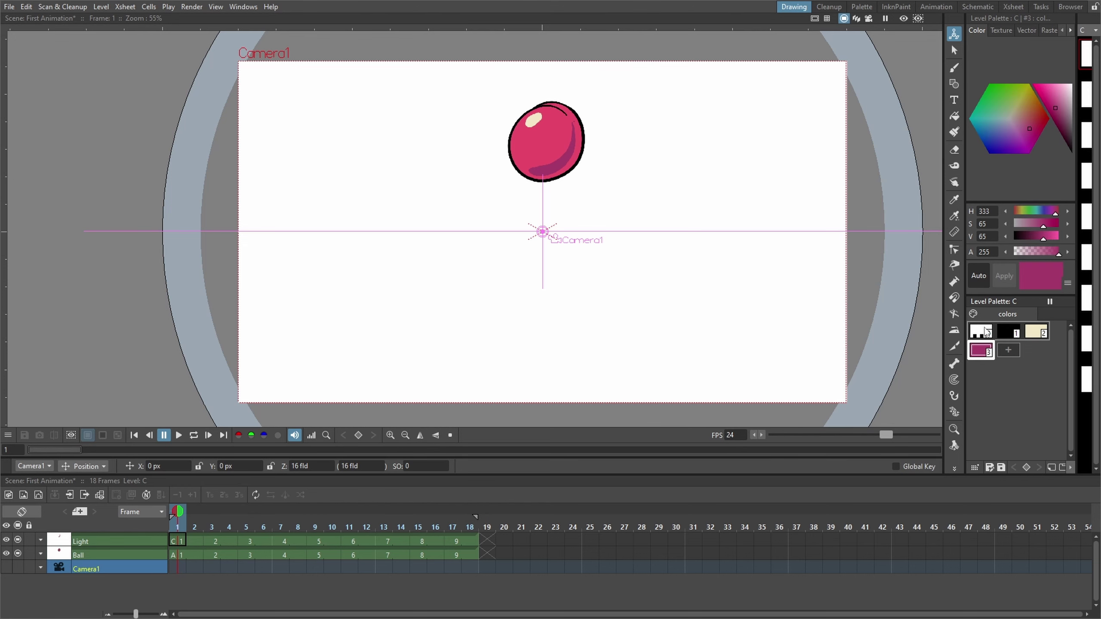
pyautogui.click(936, 7)
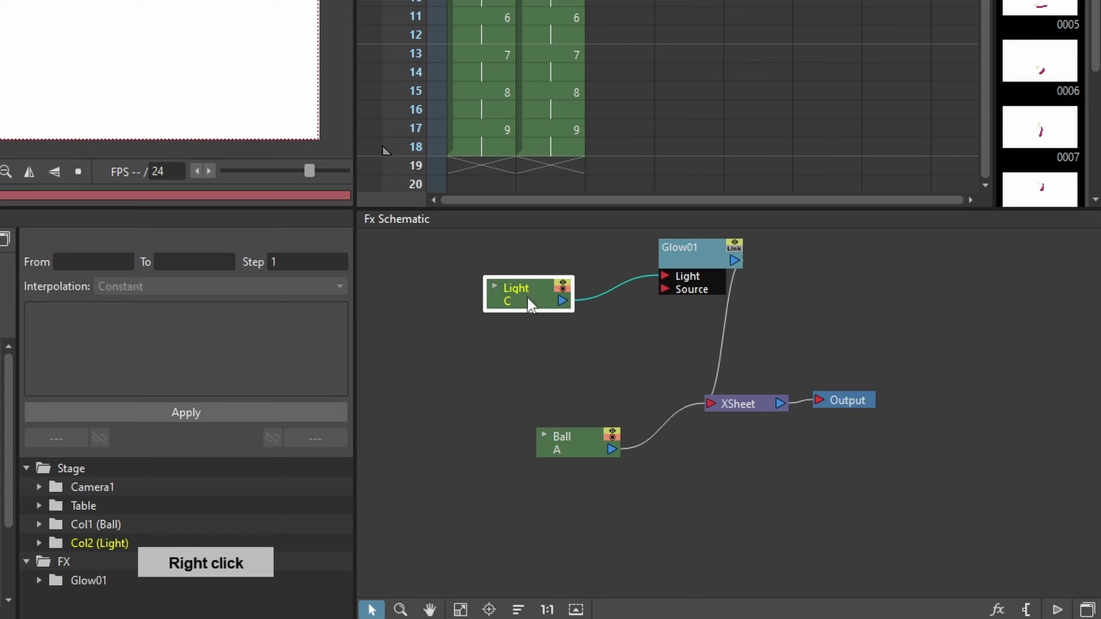
# Step: Insert a Palette Filter effect after the Light node
pyautogui.rightClick(740, 407)
pyautogui.moveTo(580, 310)
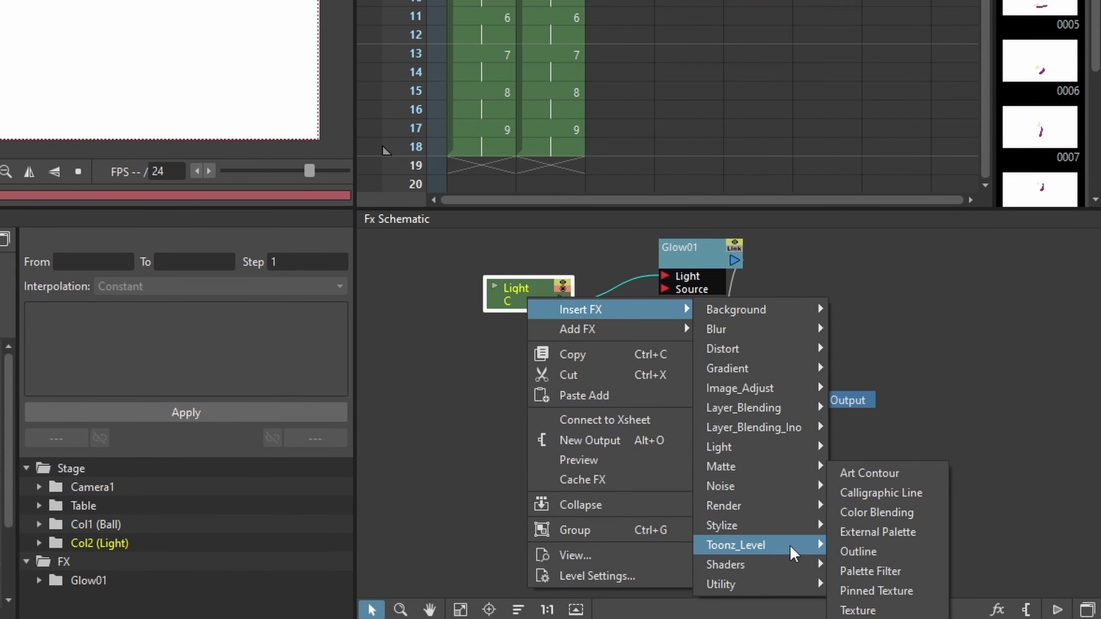
pyautogui.moveTo(736, 545)
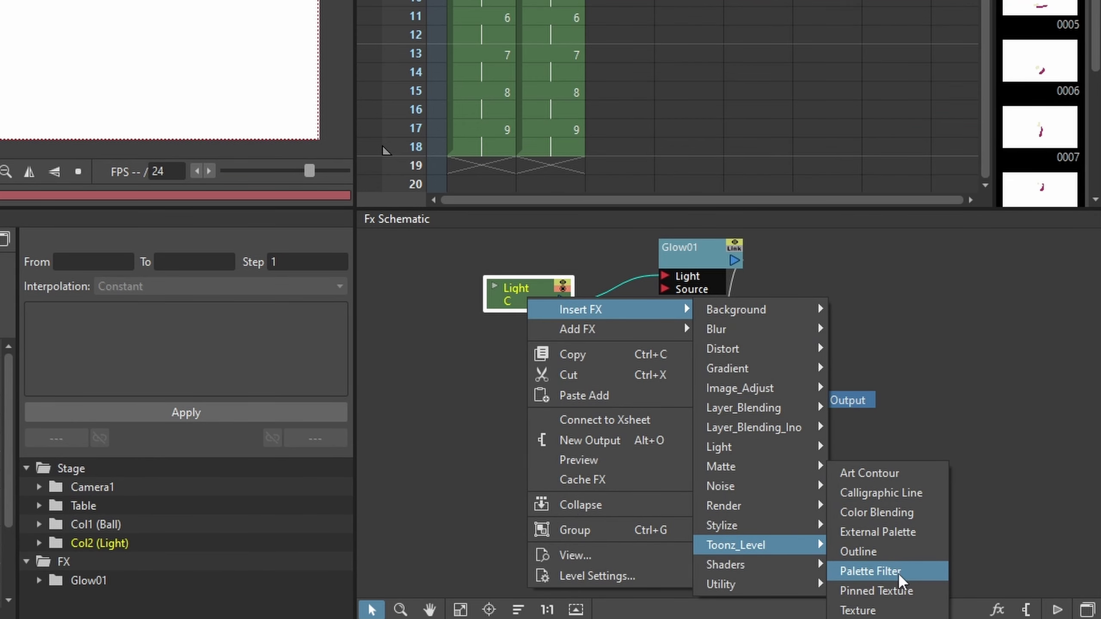
pyautogui.click(870, 571)
pyautogui.moveTo(623, 291); pyautogui.dragTo(585, 253)
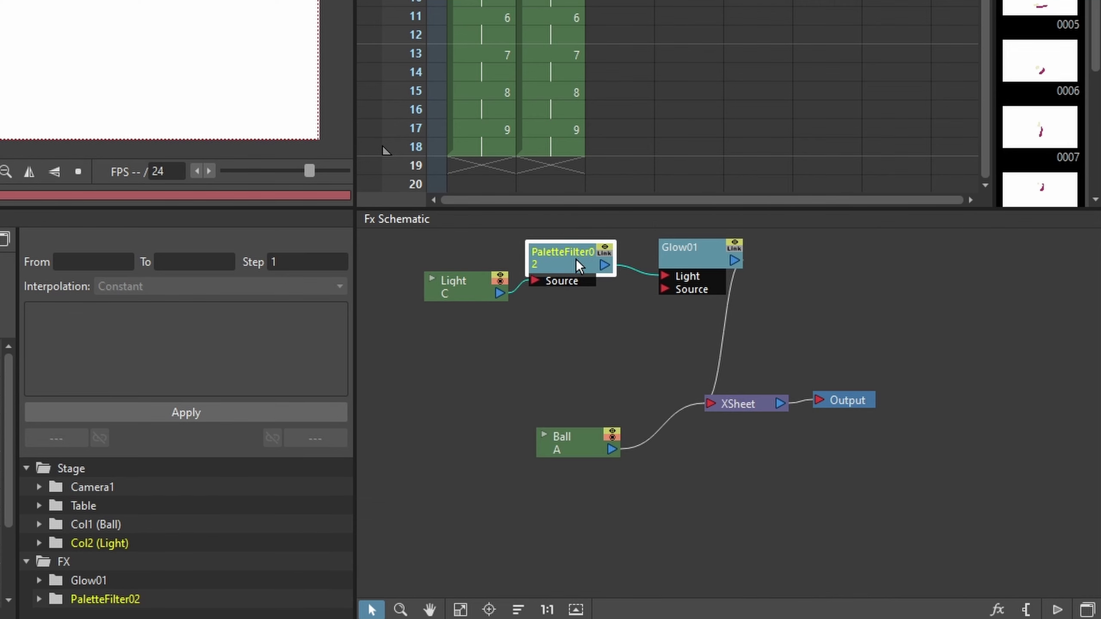
# Step: Change the Palette Filter's Color Indexes from '1,2,3' to '3' and close its settings
pyautogui.doubleClick(576, 259)
pyautogui.moveTo(432, 133); pyautogui.dragTo(365, 96)
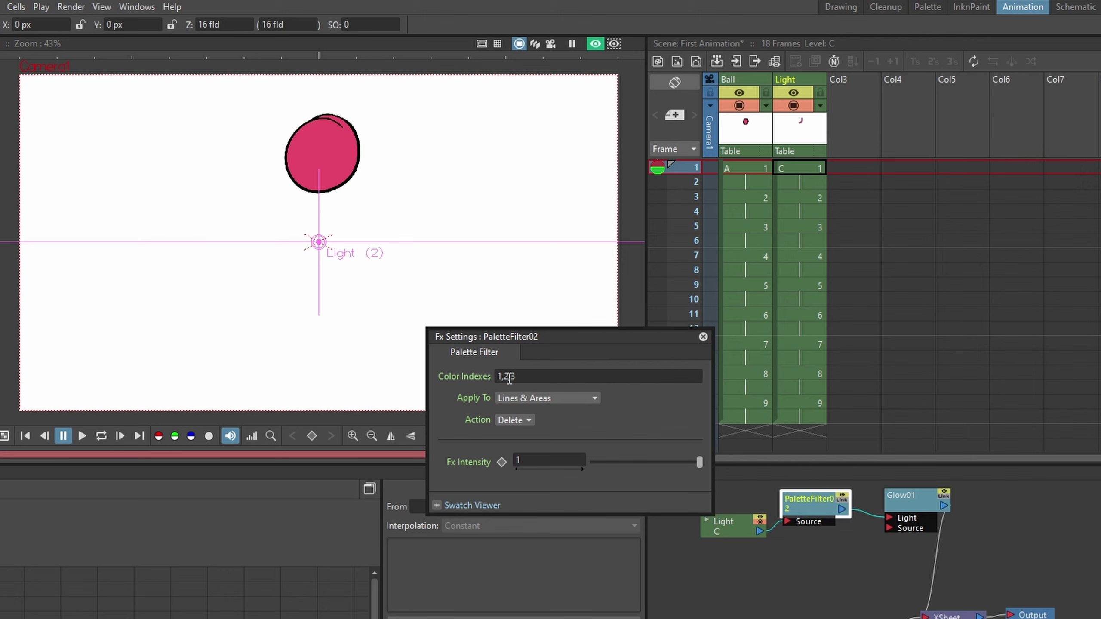
pyautogui.doubleClick(509, 377)
pyautogui.write('3')
pyautogui.press('Return')
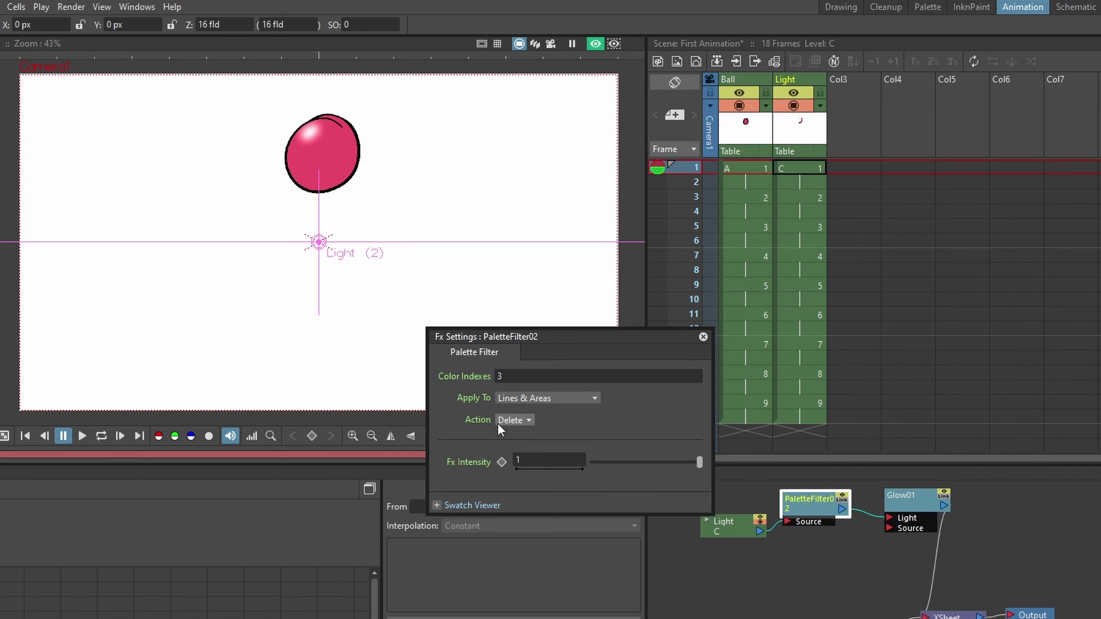
pyautogui.click(519, 376)
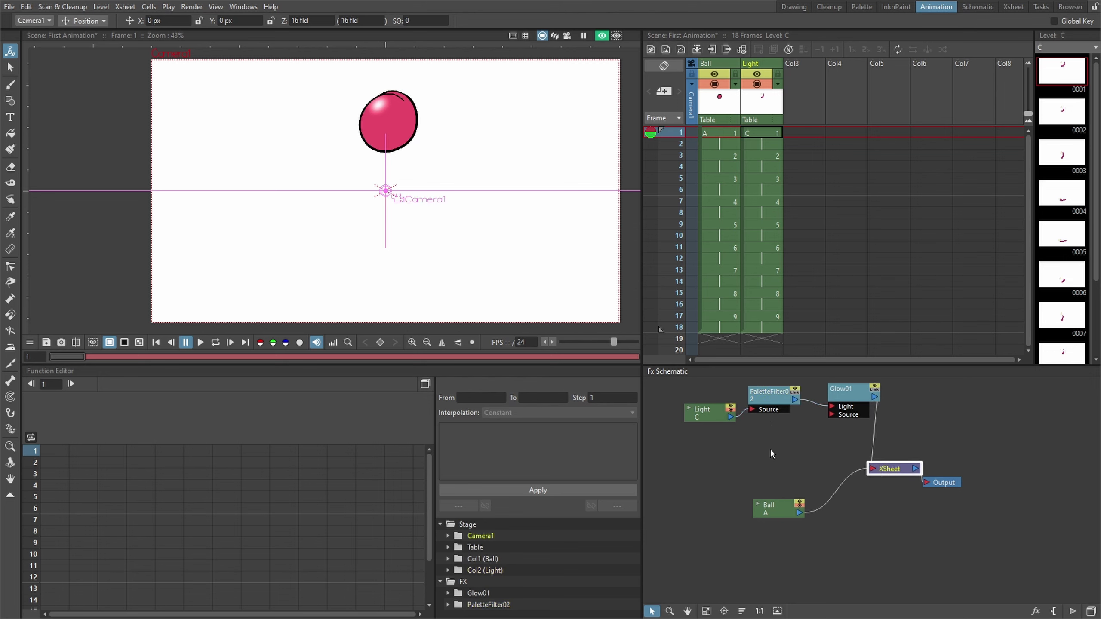
# Step: Wire the Light node's output directly into the XSheet node
pyautogui.click(704, 411)
pyautogui.moveTo(496, 301); pyautogui.dragTo(729, 378)
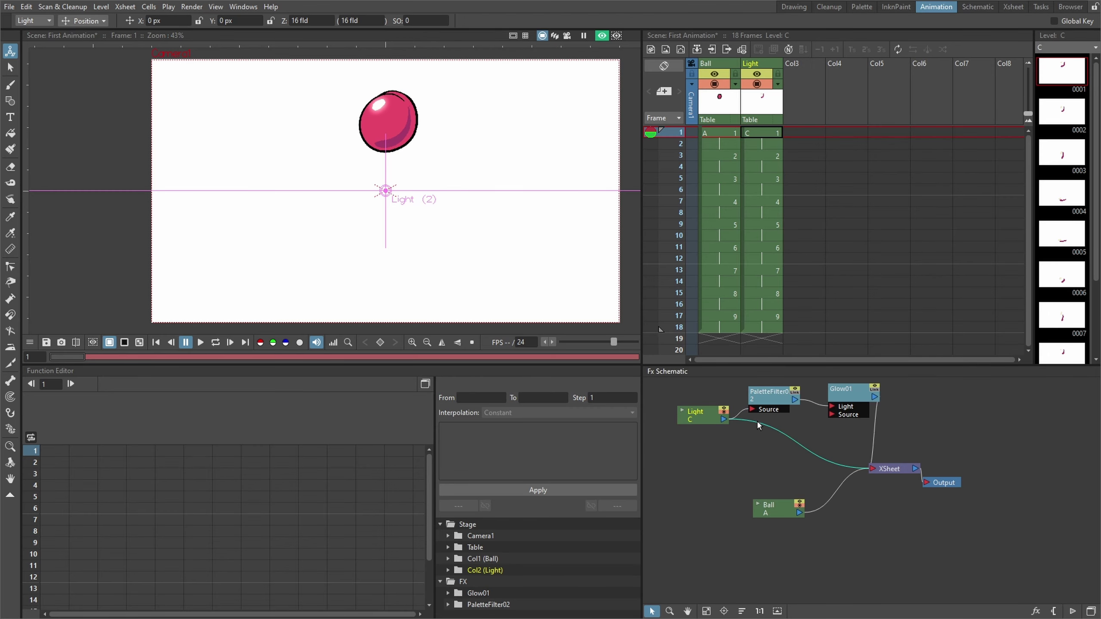
pyautogui.click(766, 398)
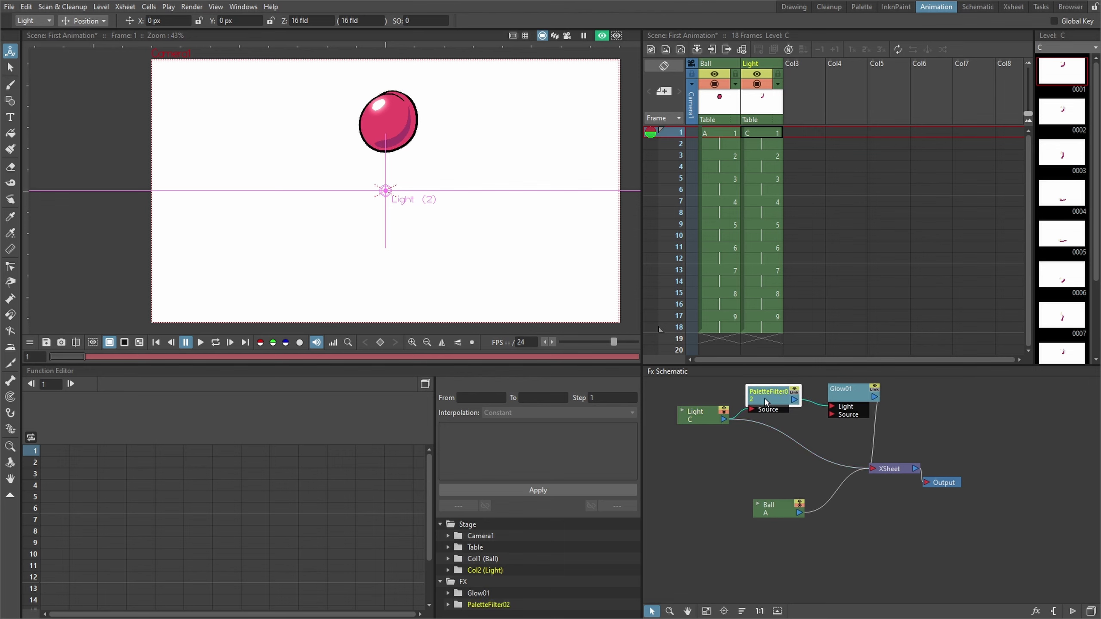
pyautogui.click(850, 394)
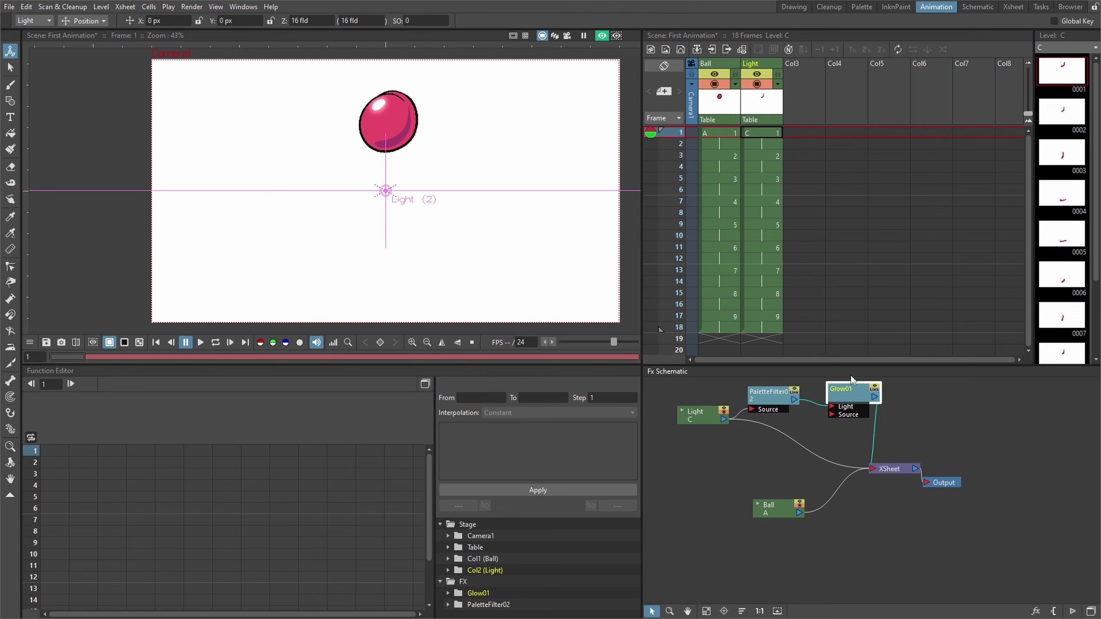
# Step: Tidy the PaletteFilter02 and Light nodes and re-enable the filter and glow effects
pyautogui.click(770, 398)
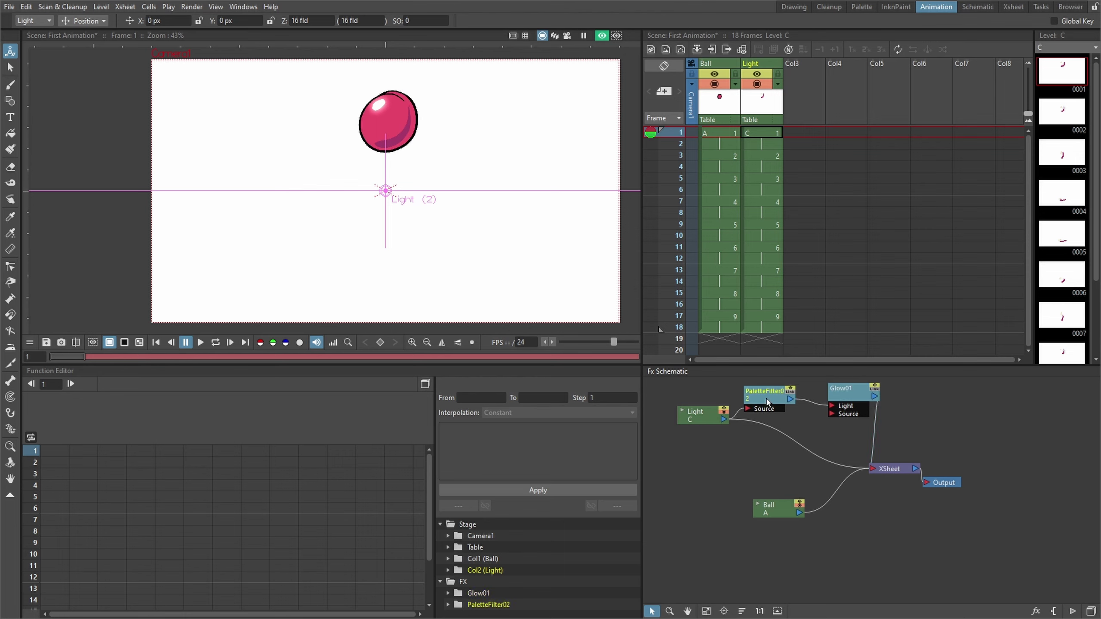
pyautogui.moveTo(770, 398); pyautogui.dragTo(774, 389)
pyautogui.moveTo(703, 413); pyautogui.dragTo(704, 419)
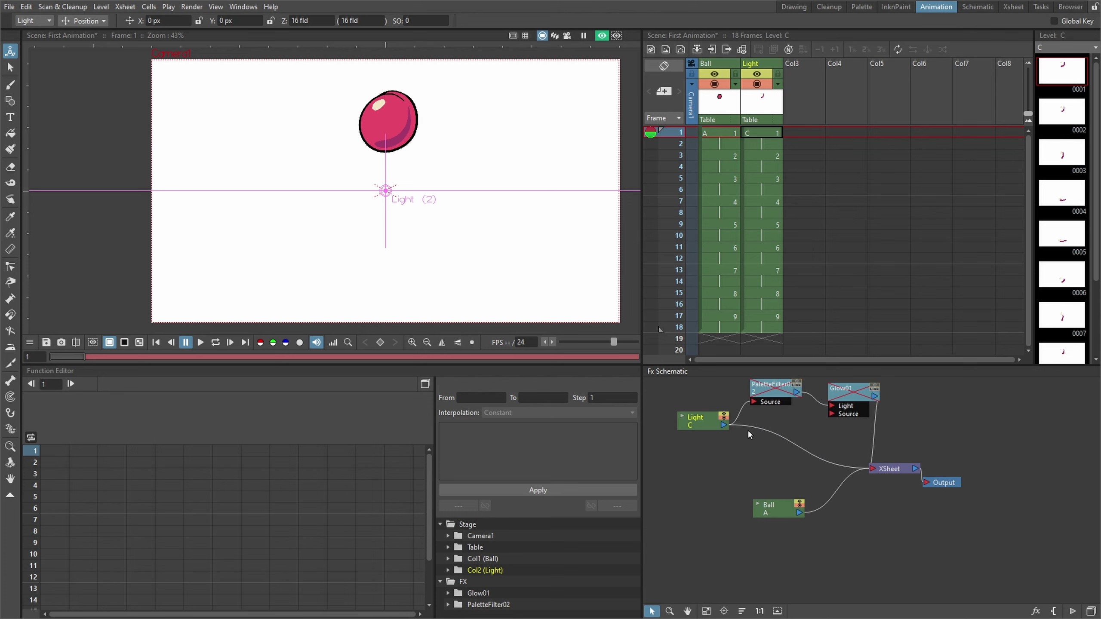
pyautogui.click(798, 385)
pyautogui.click(874, 389)
pyautogui.moveTo(707, 421); pyautogui.dragTo(712, 425)
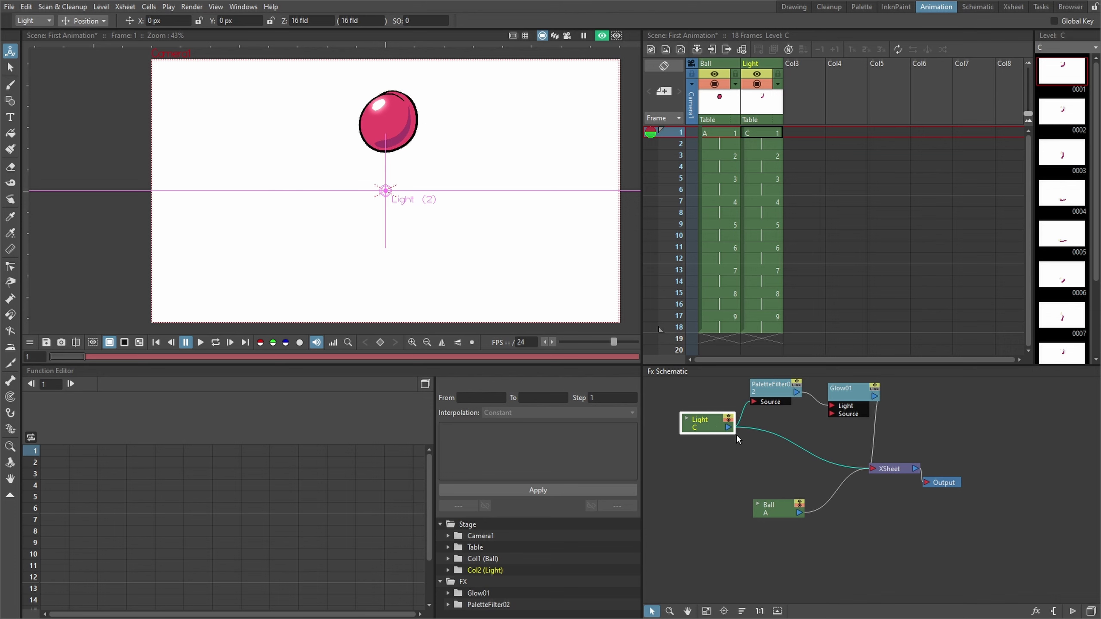
# Step: Insert a Palette Filter on the Light–XSheet link and set its colour indexes to 2
pyautogui.rightClick(762, 433)
pyautogui.moveTo(849, 586)
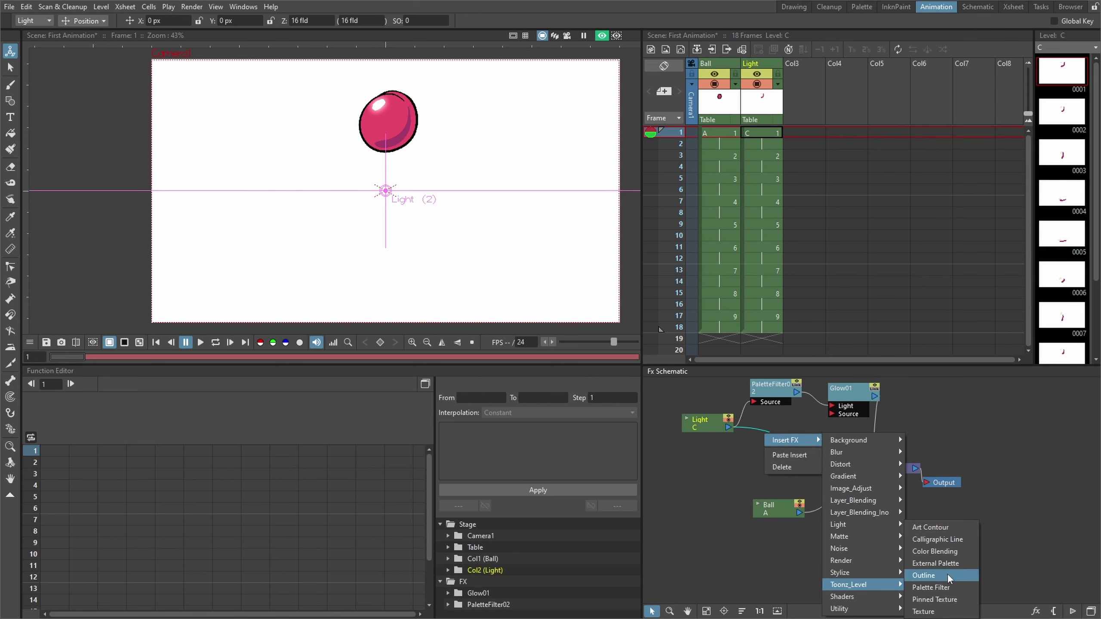
pyautogui.click(930, 587)
pyautogui.doubleClick(792, 451)
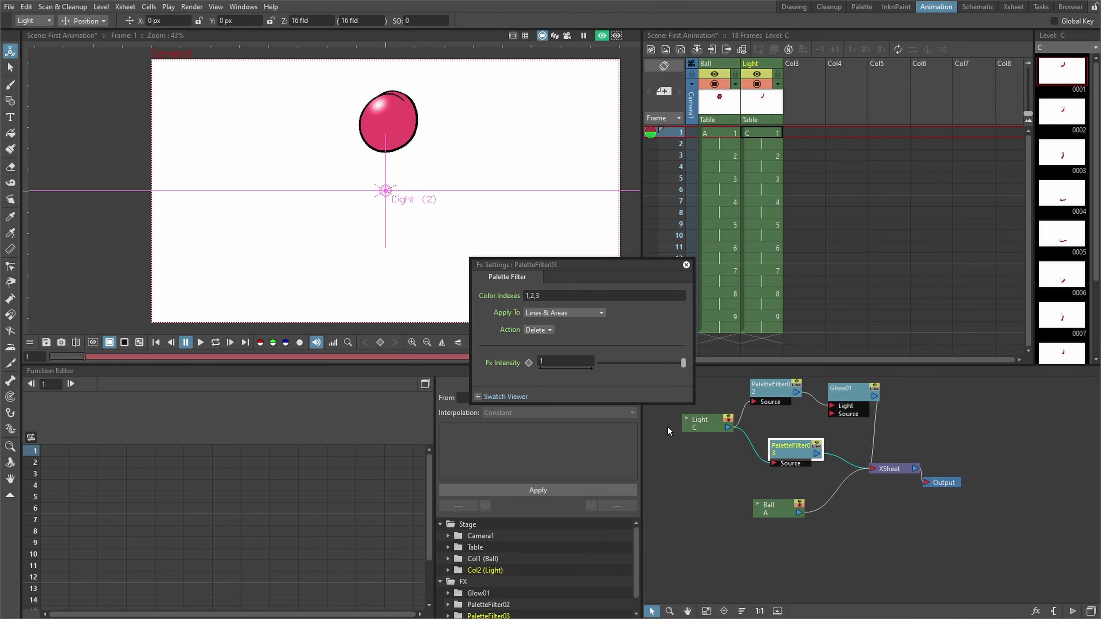
pyautogui.click(531, 296)
pyautogui.moveTo(527, 297); pyautogui.dragTo(524, 296)
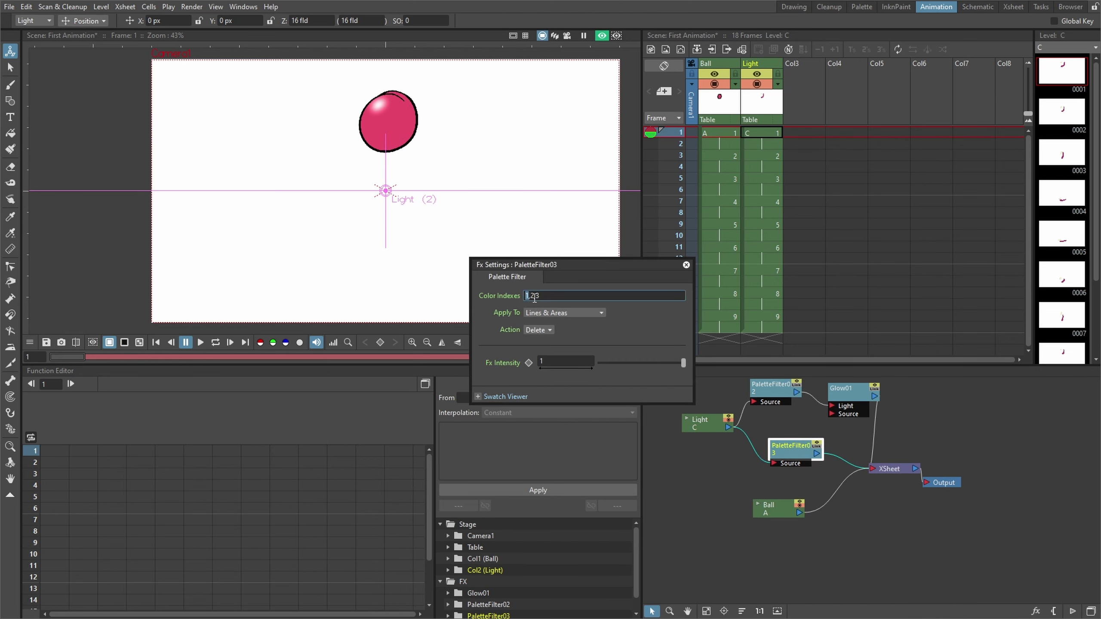
pyautogui.press('Delete')
pyautogui.press('End')
pyautogui.press('BackSpace')
pyautogui.press('BackSpace')
pyautogui.press('Return')
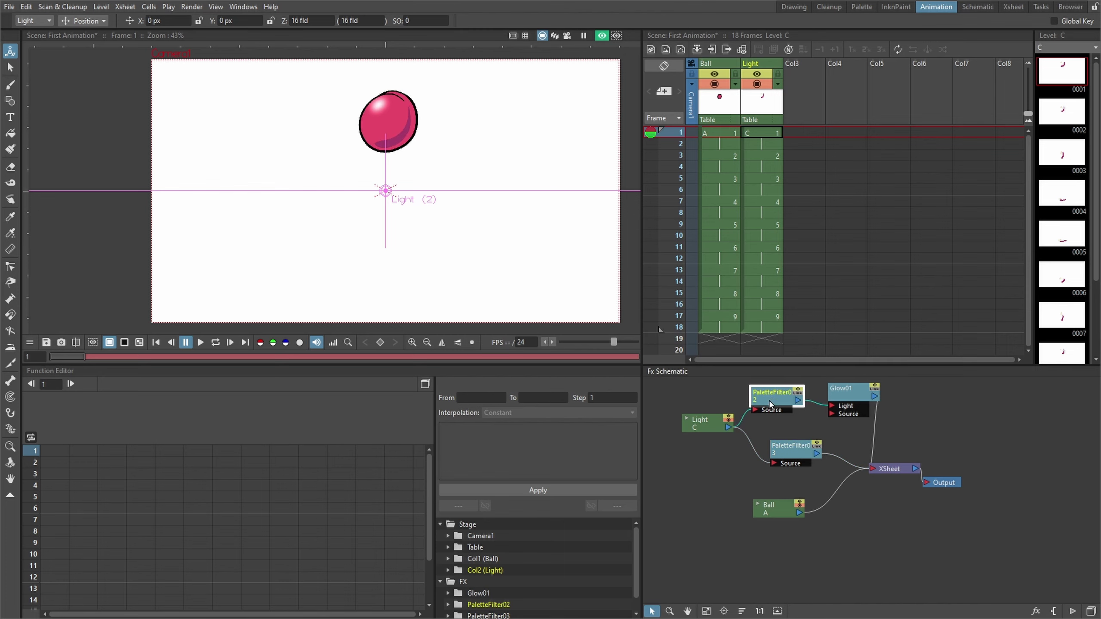
# Step: Rearrange the Light and palette filter nodes in the schematic
pyautogui.click(699, 425)
pyautogui.moveTo(698, 427); pyautogui.dragTo(691, 431)
pyautogui.click(776, 398)
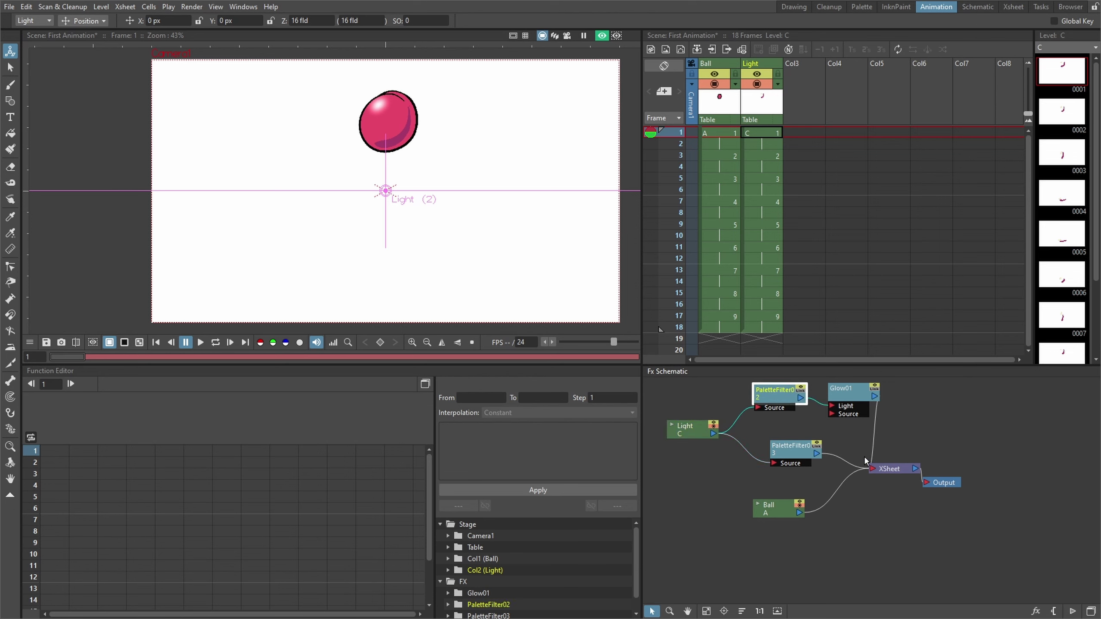
pyautogui.moveTo(791, 447); pyautogui.dragTo(795, 447)
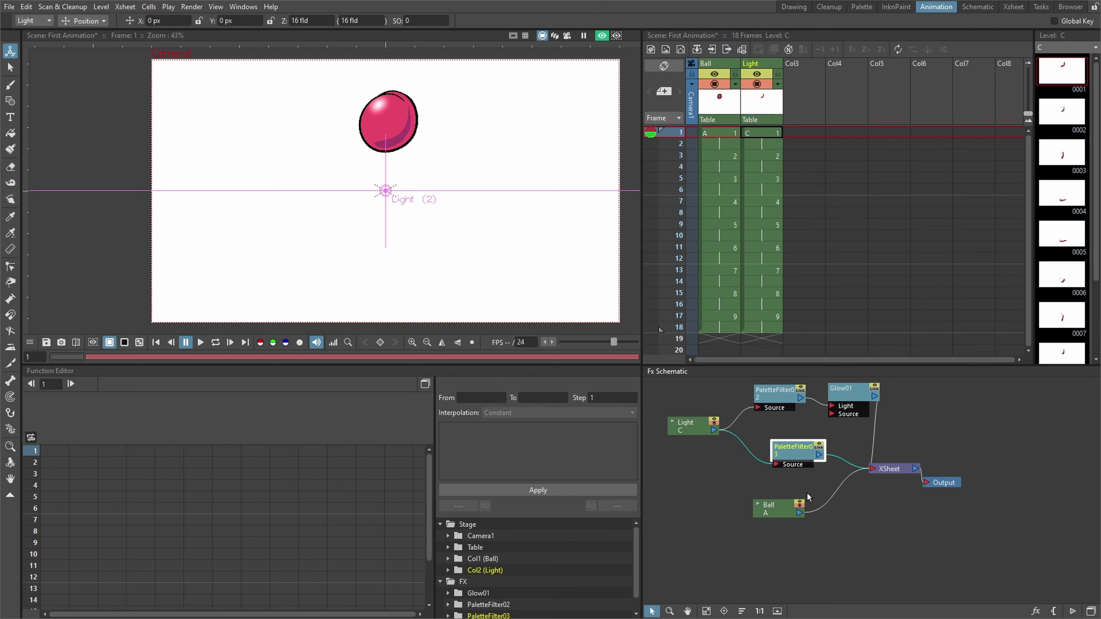
# Step: Turn on looped playback and adjust the camera background alpha in Scene Settings
pyautogui.click(216, 343)
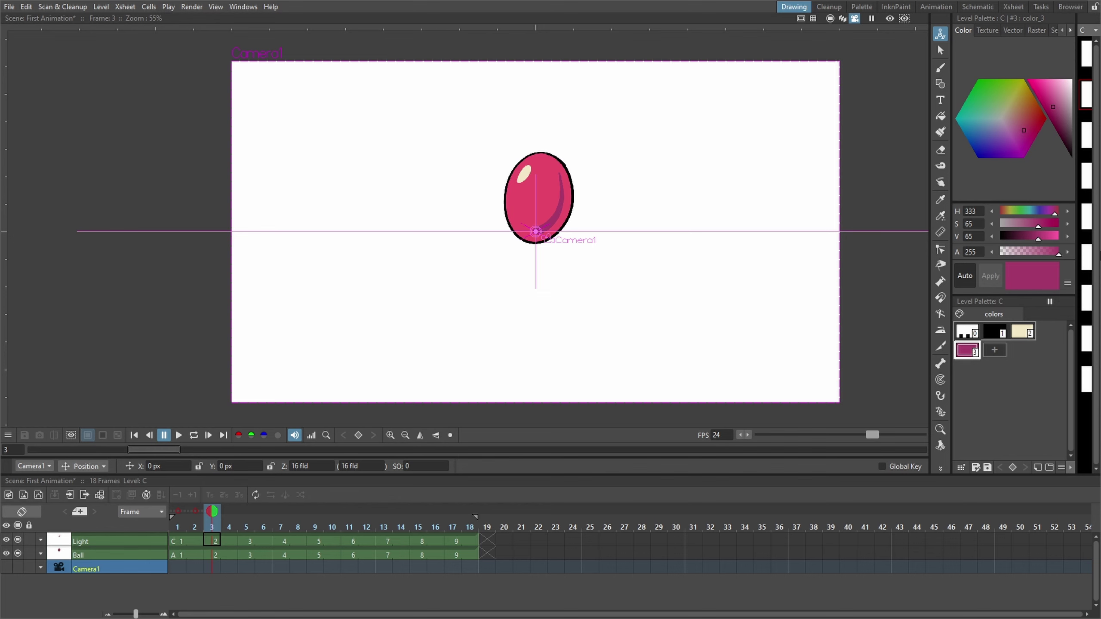
pyautogui.click(125, 7)
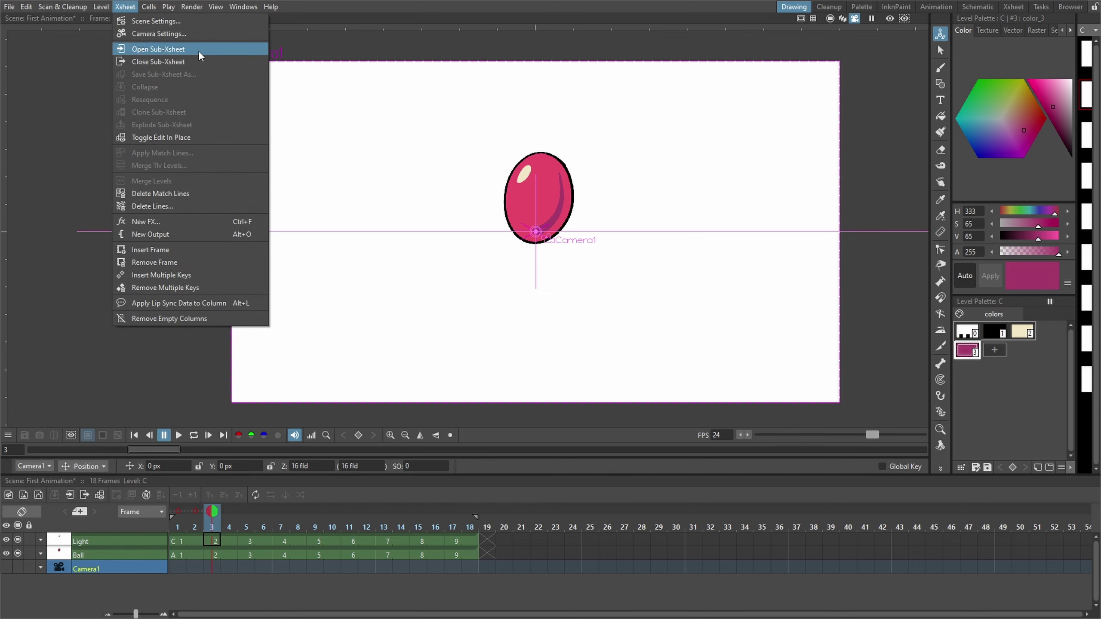
pyautogui.click(219, 23)
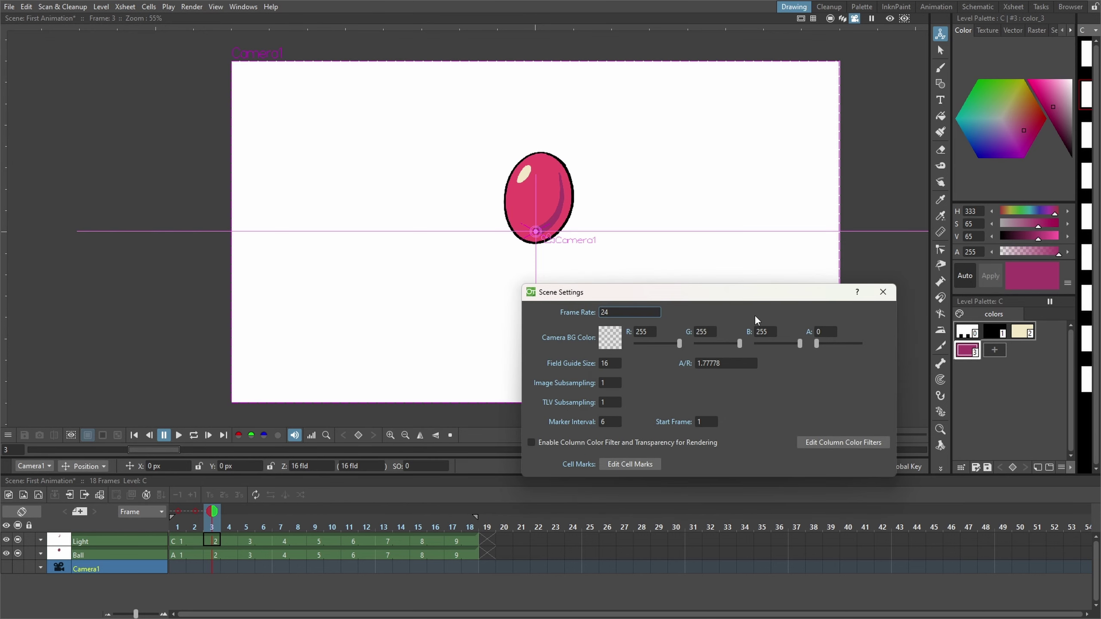
pyautogui.moveTo(754, 293); pyautogui.dragTo(748, 245)
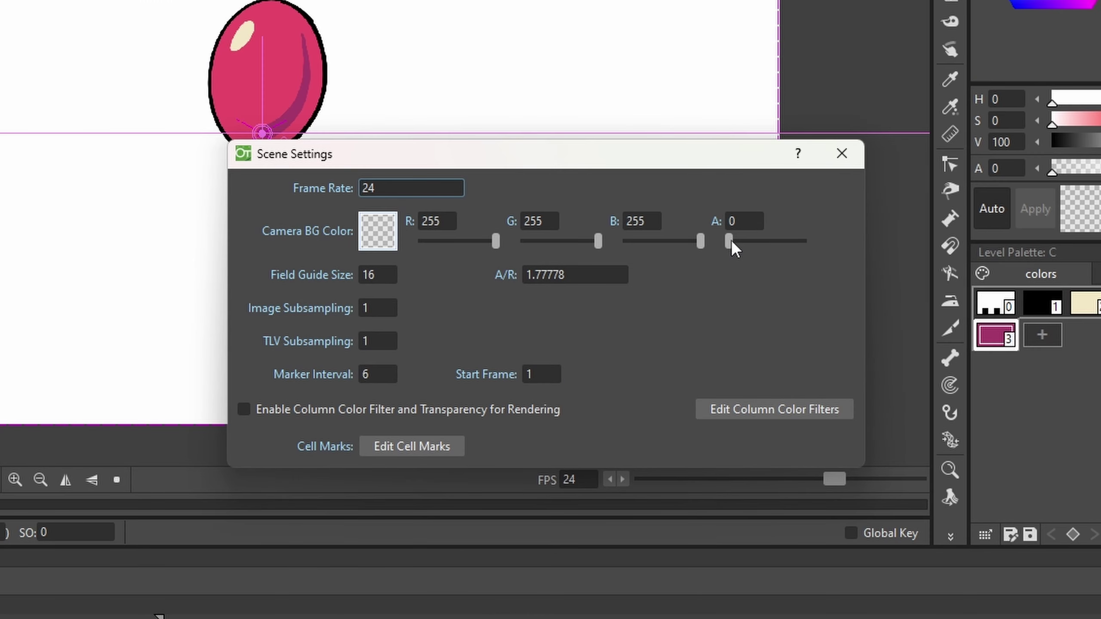
pyautogui.moveTo(731, 242); pyautogui.dragTo(813, 241)
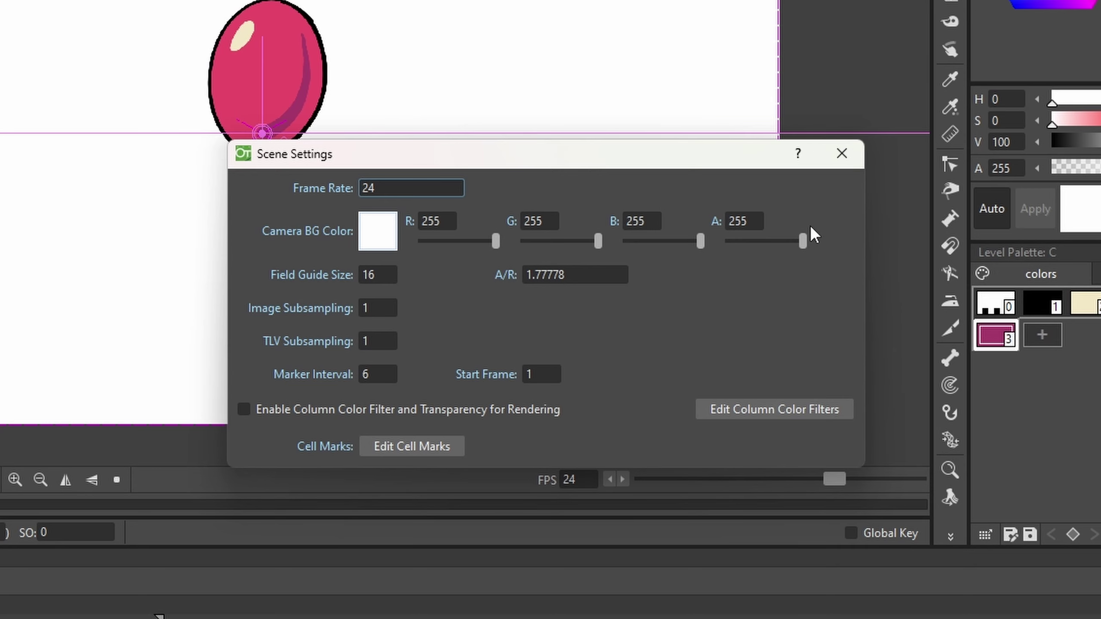
pyautogui.moveTo(801, 242); pyautogui.dragTo(729, 242)
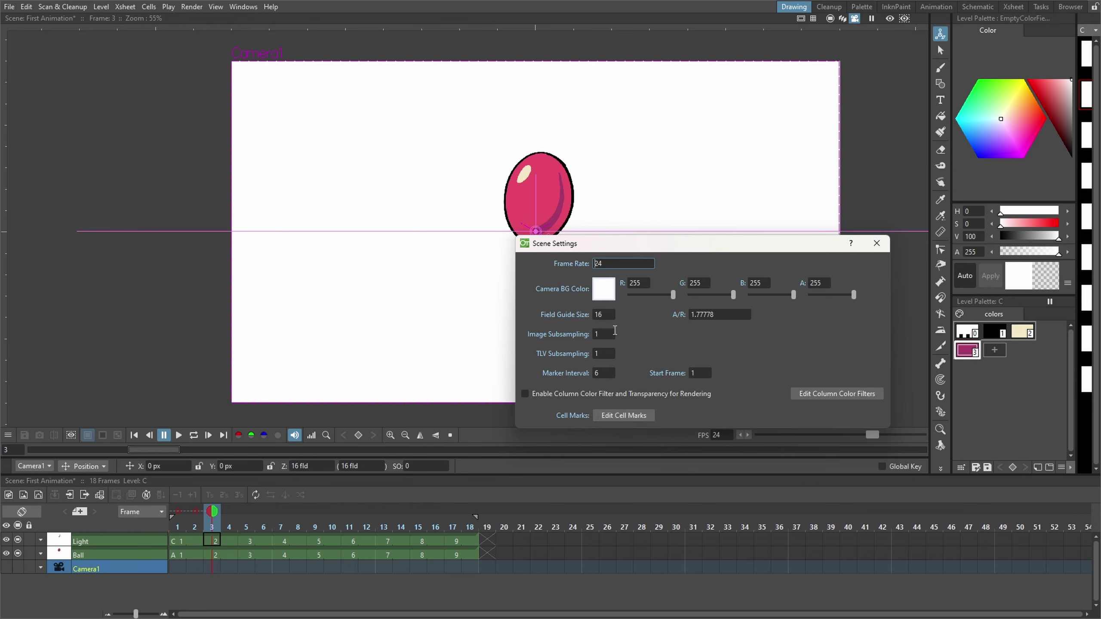
# Step: Pick a pale mint-green camera background and play the animation
pyautogui.click(996, 115)
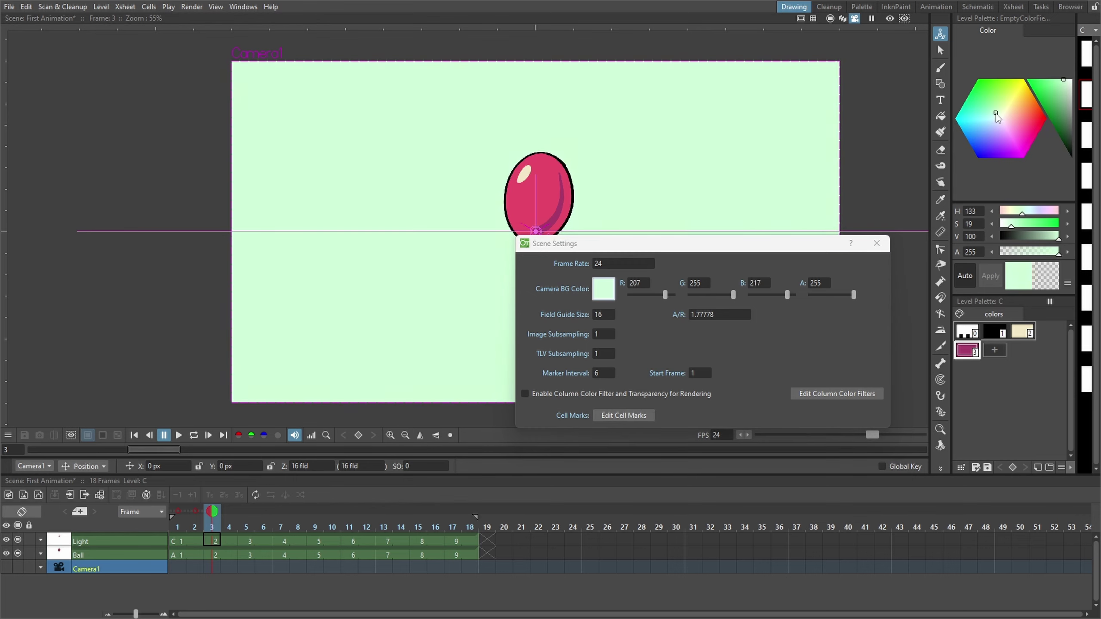
pyautogui.moveTo(996, 115); pyautogui.dragTo(998, 120)
pyautogui.click(996, 117)
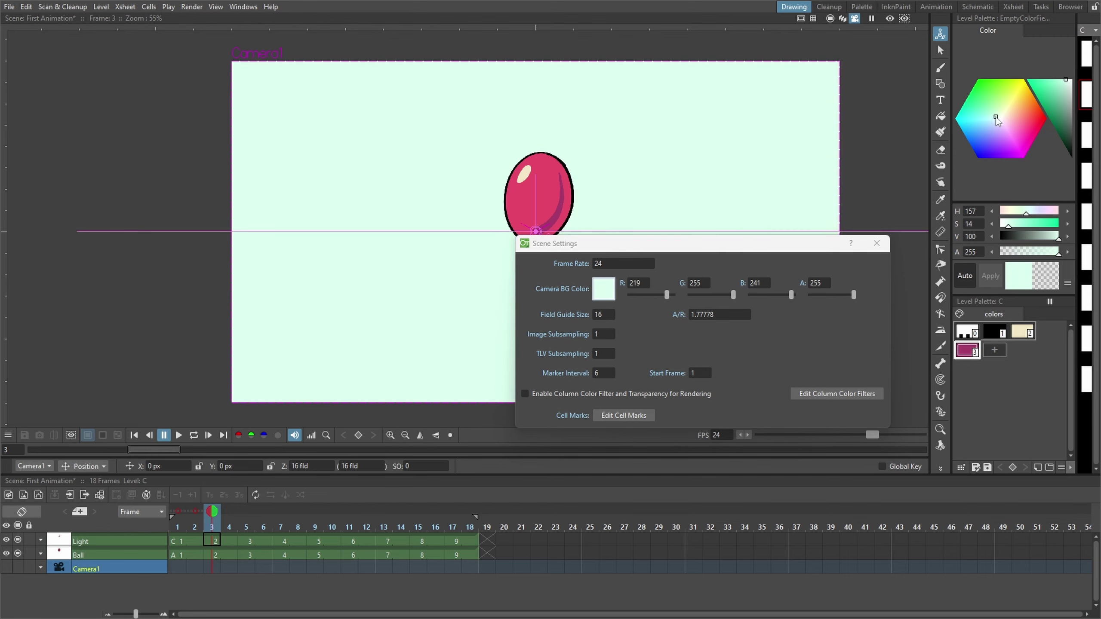
pyautogui.click(879, 245)
pyautogui.press('p')
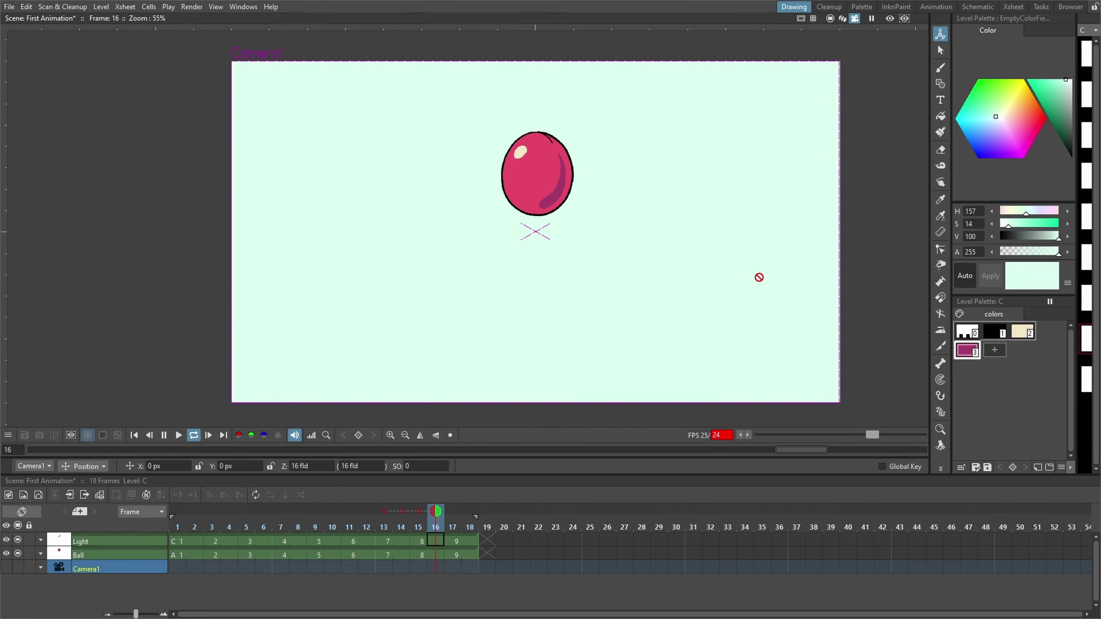
# Step: Stop playback and confirm the render range of frames 1 to 18 in Output Settings
pyautogui.click(163, 435)
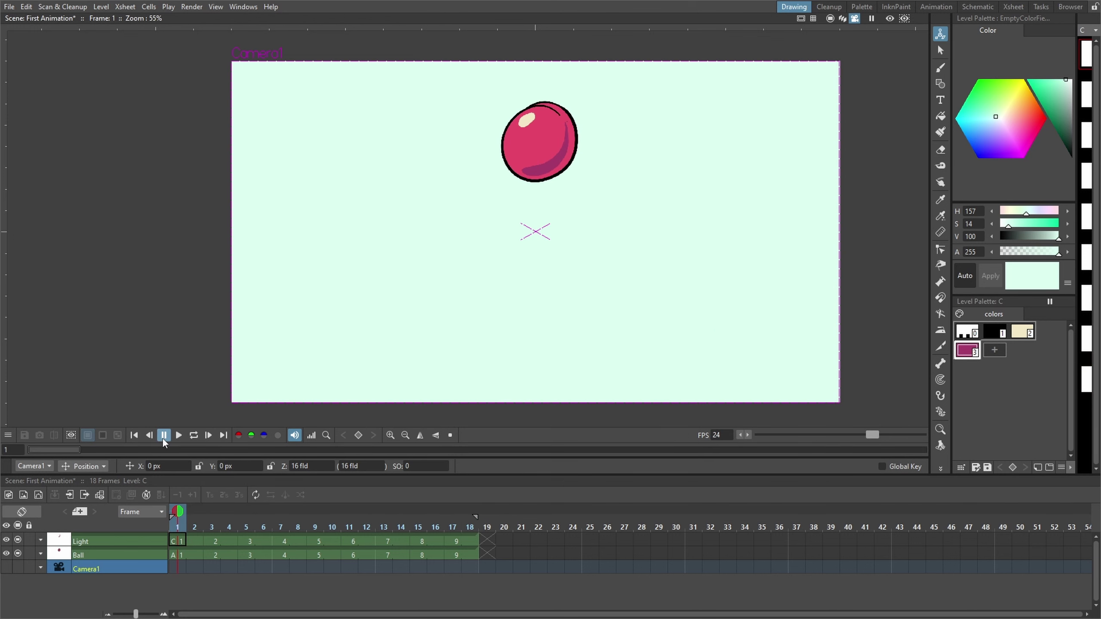
pyautogui.click(191, 7)
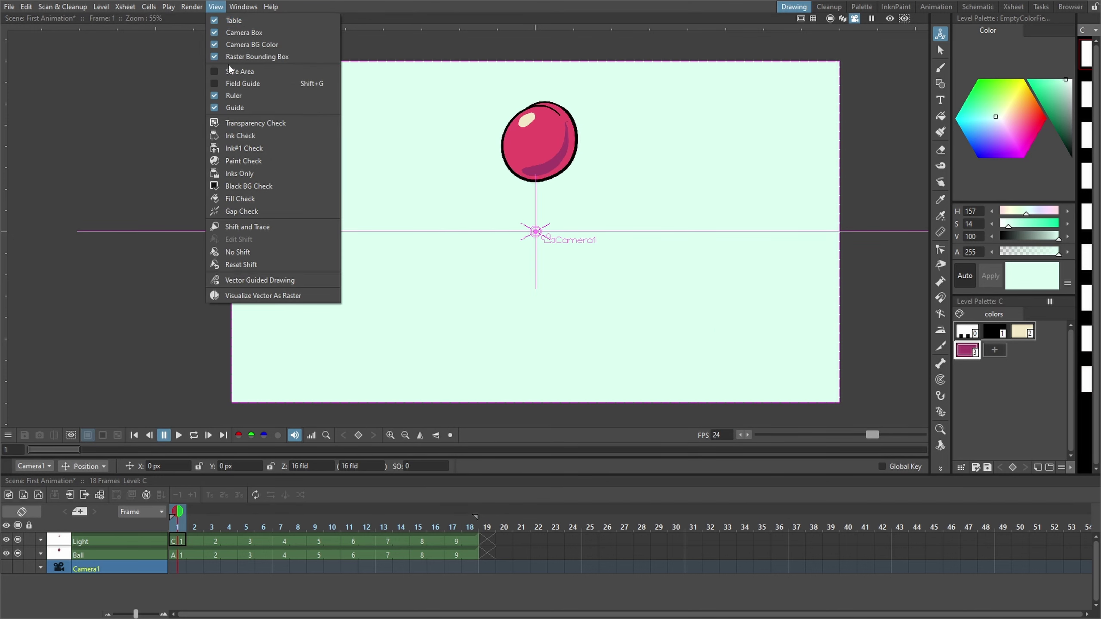
pyautogui.click(229, 65)
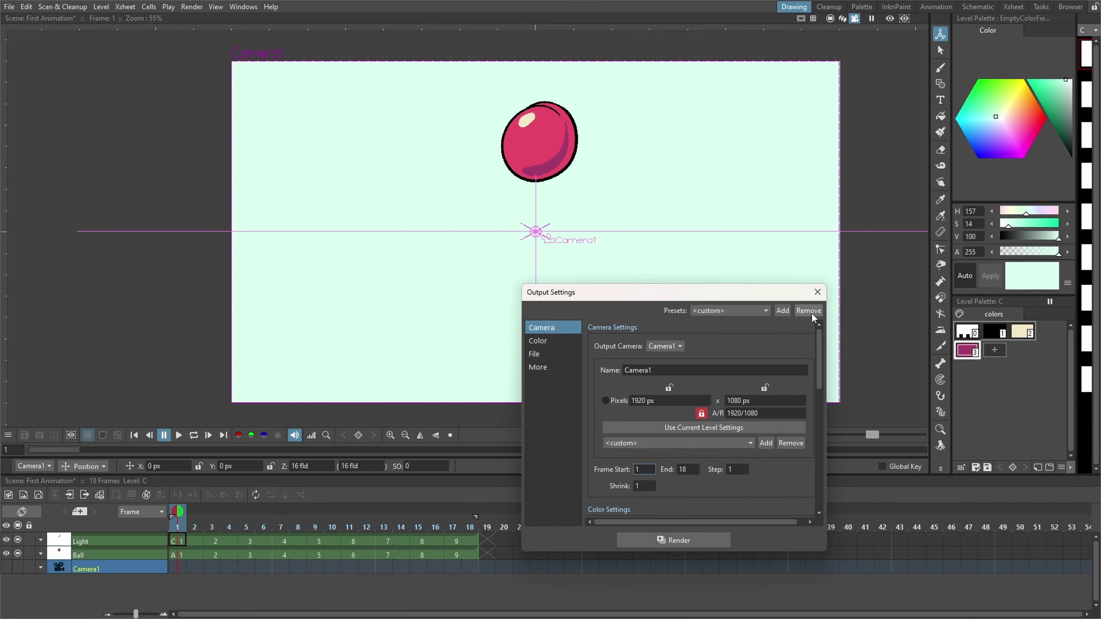
pyautogui.moveTo(757, 286); pyautogui.dragTo(753, 118)
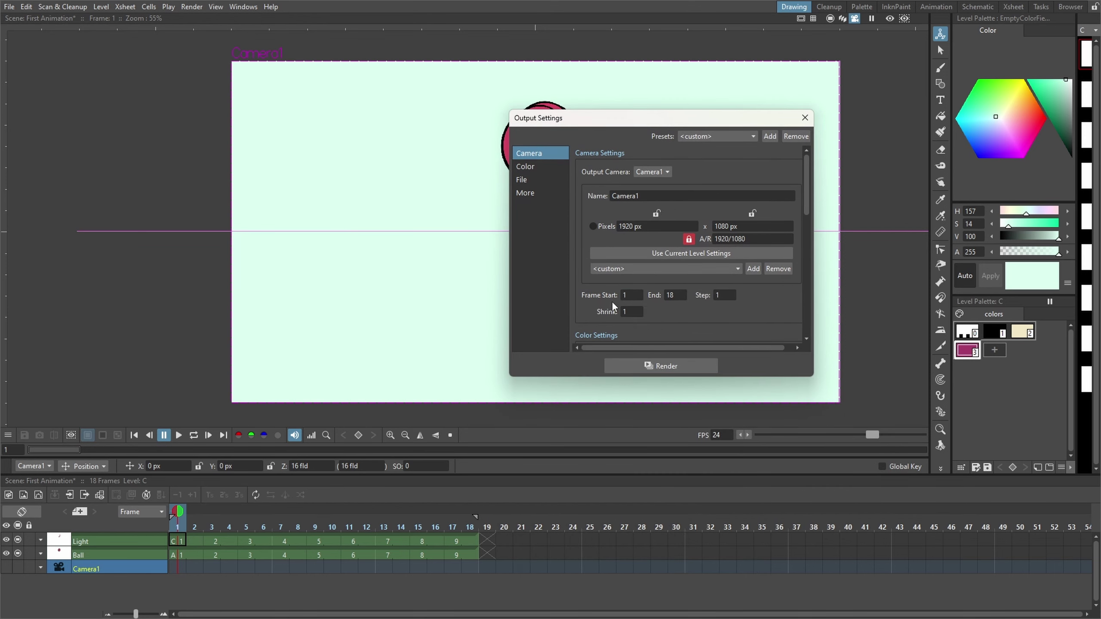
pyautogui.doubleClick(625, 295)
pyautogui.doubleClick(671, 295)
# Step: Change the output file format from tif to avi
pyautogui.moveTo(752, 377); pyautogui.dragTo(752, 544)
pyautogui.moveTo(654, 118); pyautogui.dragTo(550, 49)
pyautogui.scroll(-5, 700, 289)
pyautogui.scroll(-3, 700, 294)
pyautogui.click(634, 244)
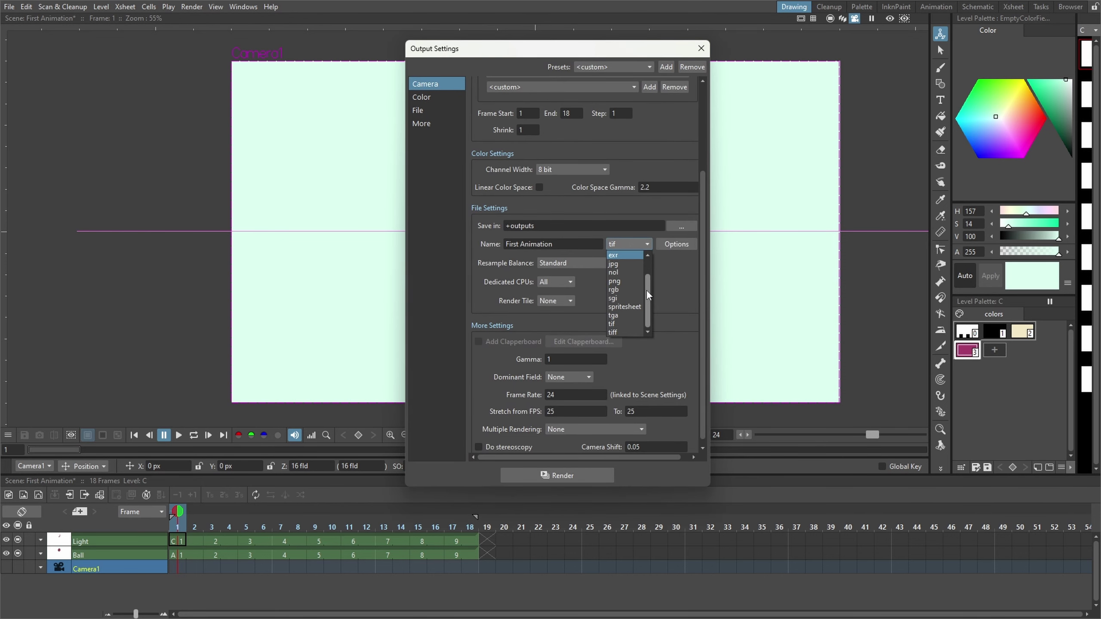
pyautogui.click(628, 257)
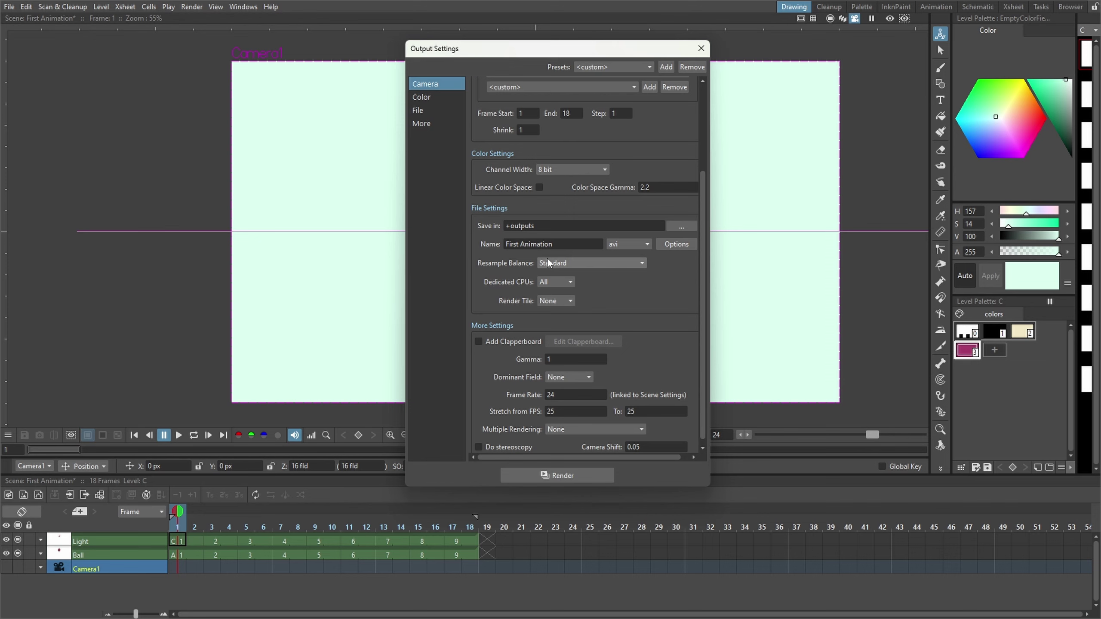
pyautogui.scroll(3, 548, 257)
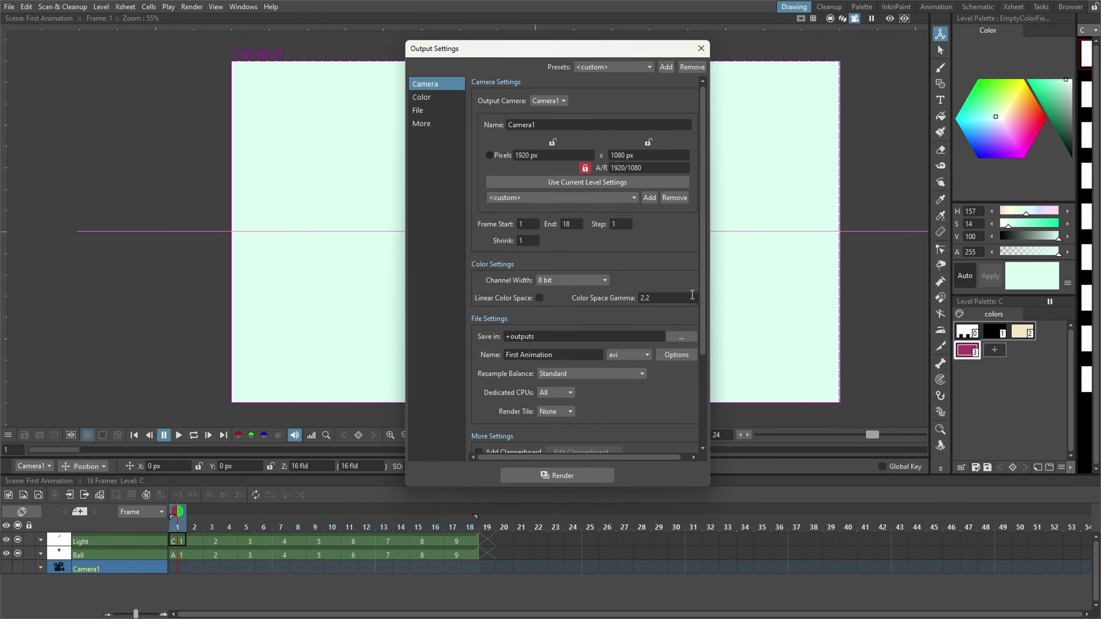
# Step: Render the animation, then enlarge and play the preview in the Flipbook
pyautogui.click(575, 475)
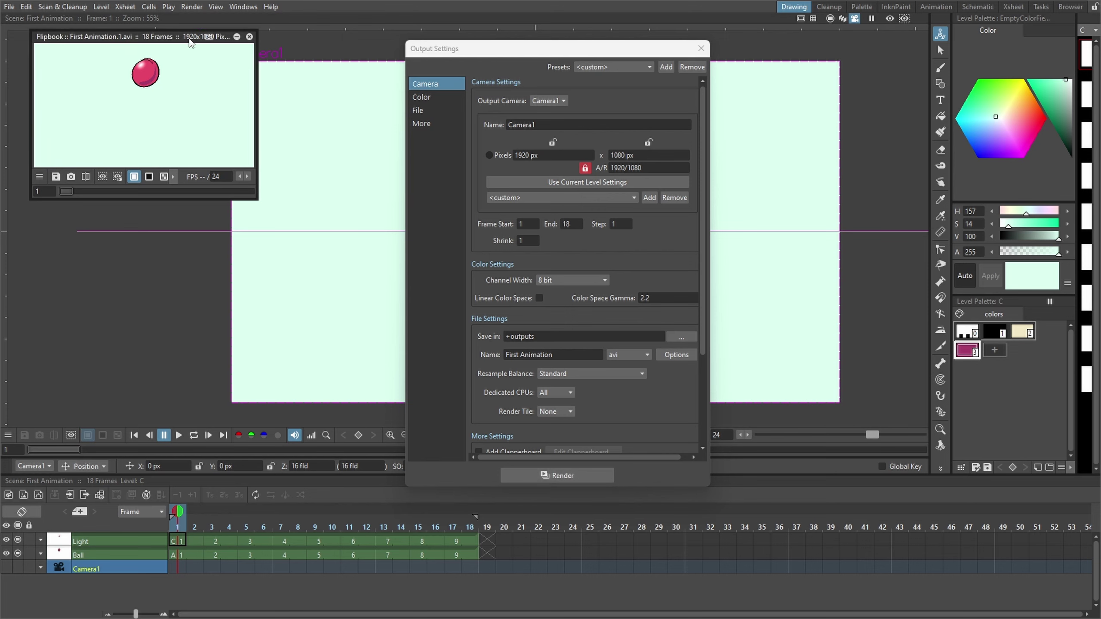
pyautogui.moveTo(196, 37)
pyautogui.mouseDown()
pyautogui.moveTo(454, 126)
pyautogui.moveTo(600, 108)
pyautogui.mouseUp()
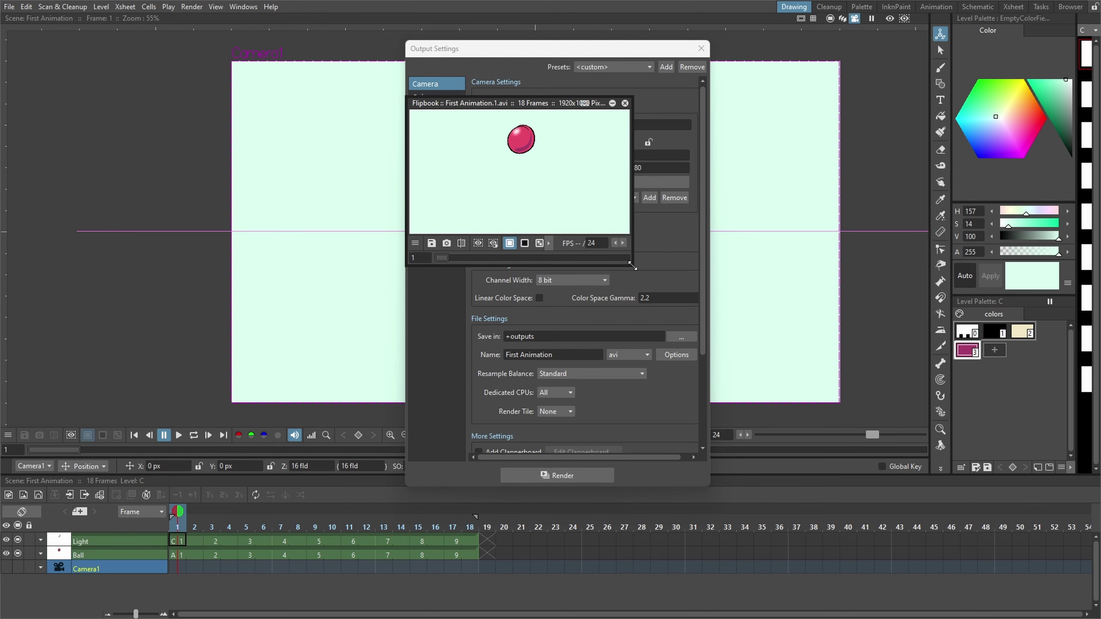
pyautogui.moveTo(631, 266); pyautogui.dragTo(908, 516)
pyautogui.scroll(2, 677, 305)
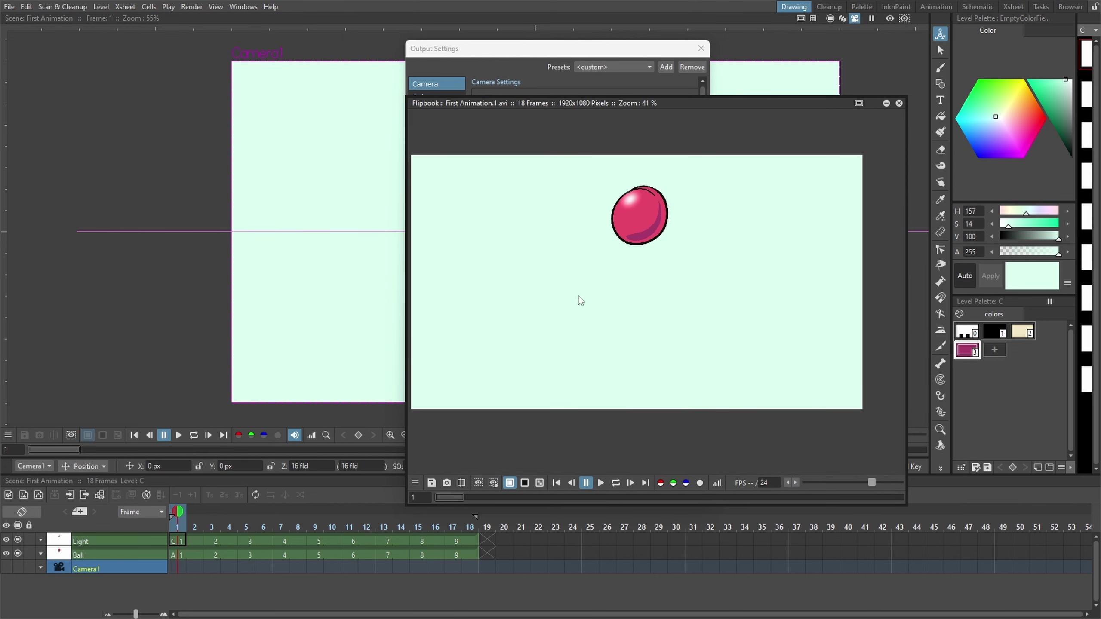
pyautogui.click(646, 483)
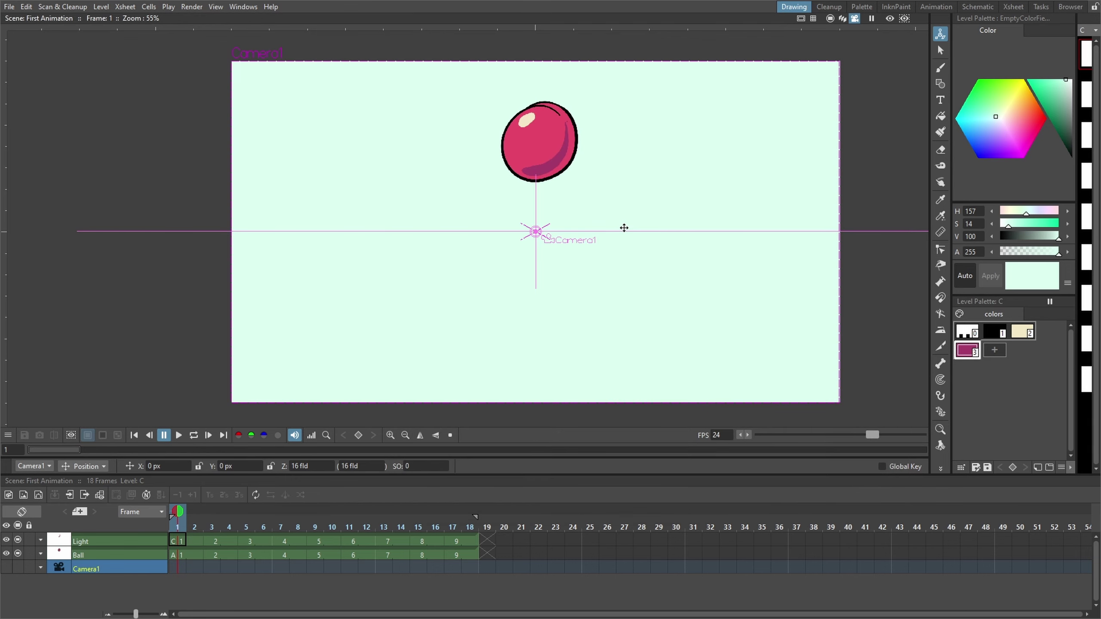
# Step: Save all scene changes and leave full-screen mode
pyautogui.click(10, 7)
pyautogui.click(42, 48)
pyautogui.press('F11')
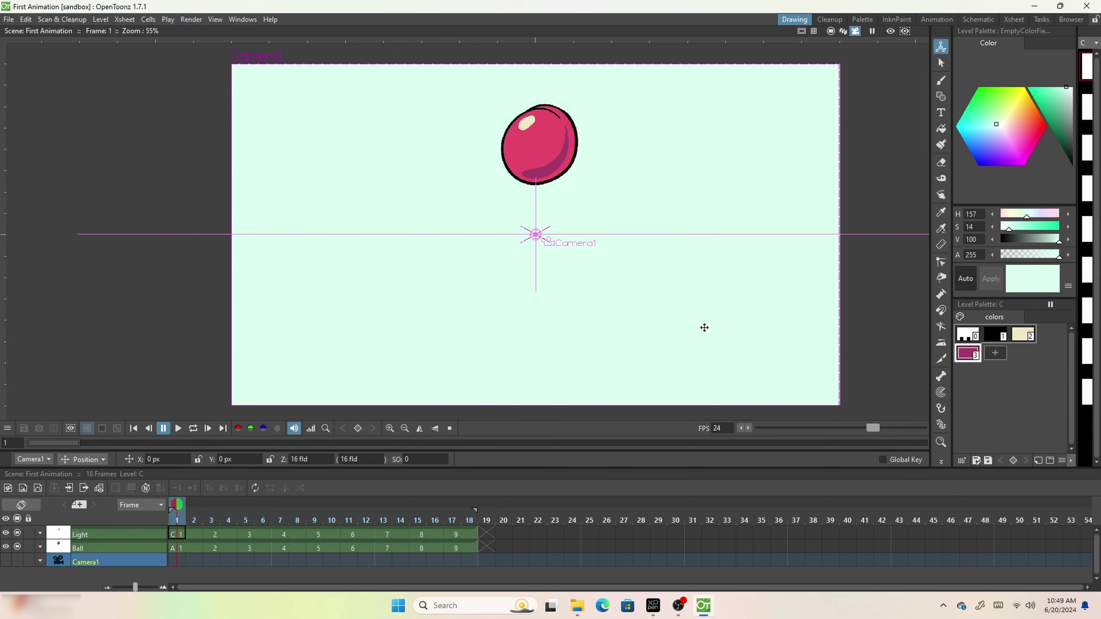
# Step: Play First Animation from C:\OpenToonz stuff\sandbox\outputs, then close the player
pyautogui.press('super+e')
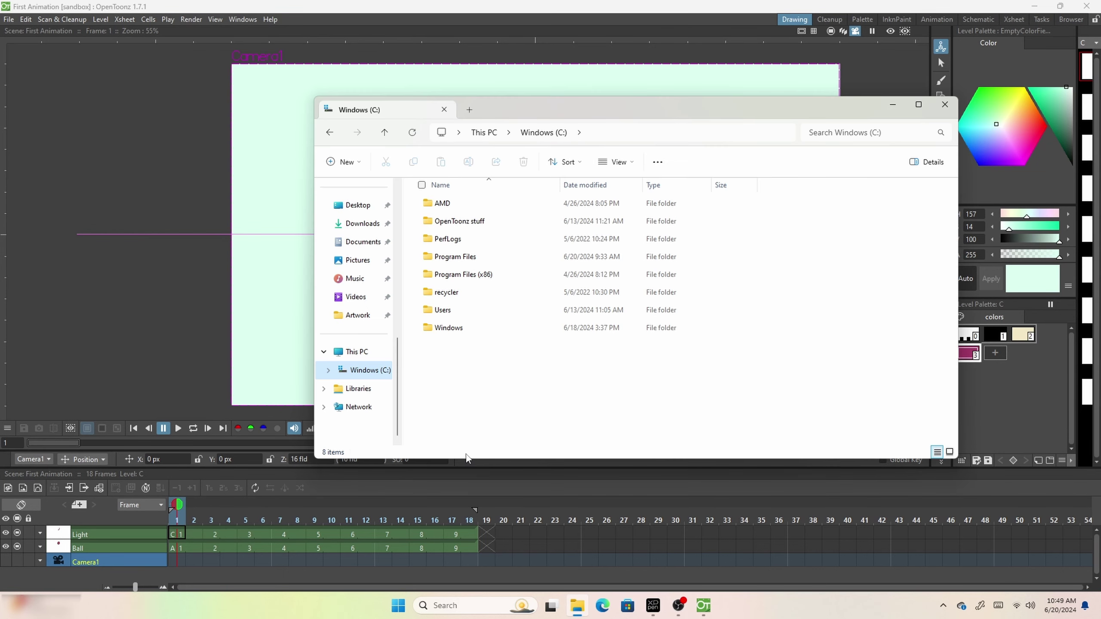
pyautogui.doubleClick(460, 221)
pyautogui.doubleClick(474, 328)
pyautogui.doubleClick(470, 257)
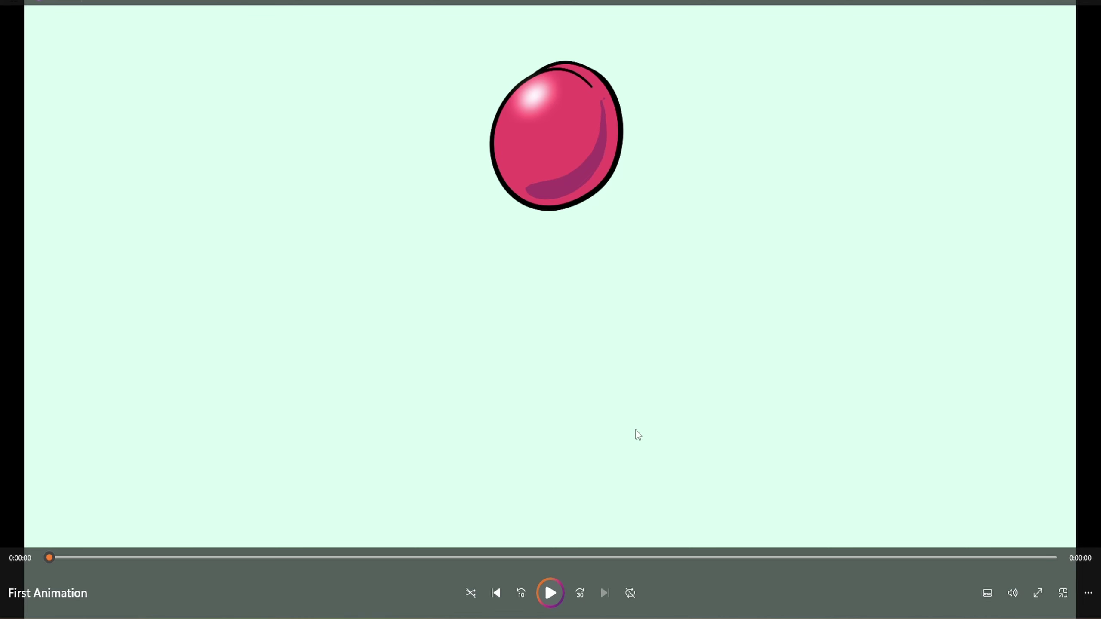
pyautogui.press('space')
pyautogui.hotkey('alt', 'F4')
pyautogui.click(503, 573)
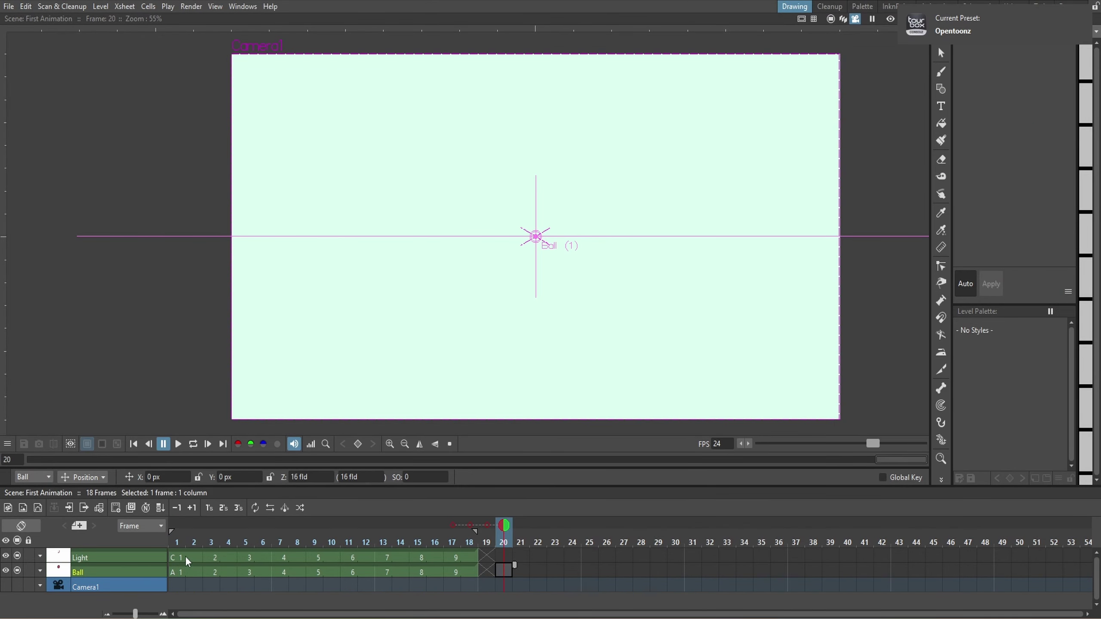
# Step: Copy frames 1–18 of Light and Ball and paste them at frames 19, 37 and 55
pyautogui.moveTo(180, 556); pyautogui.dragTo(471, 572)
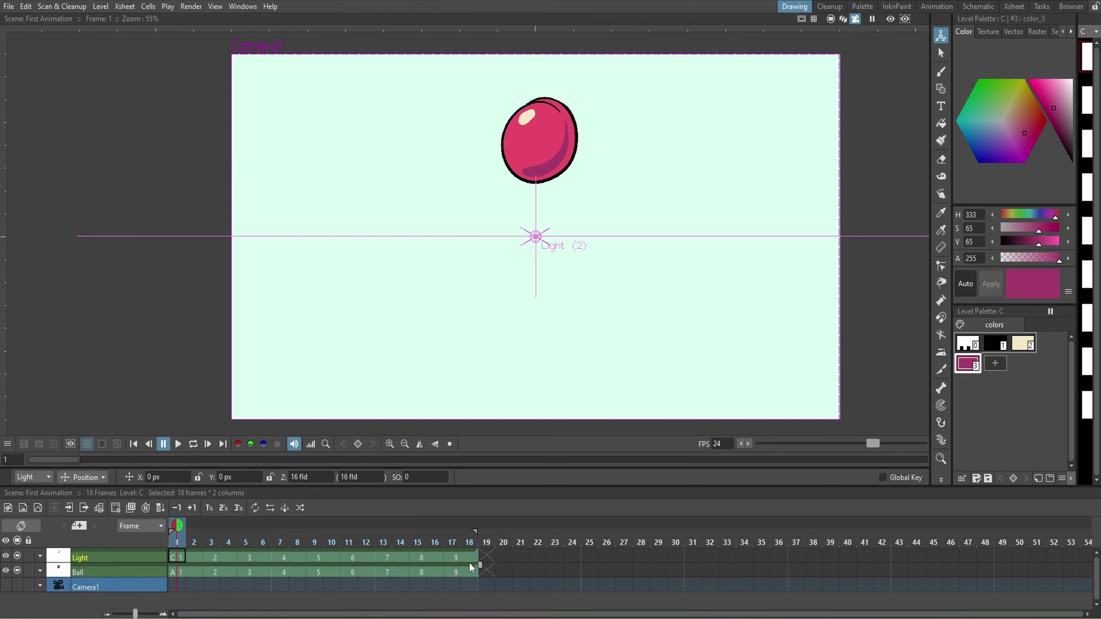
pyautogui.click(487, 556)
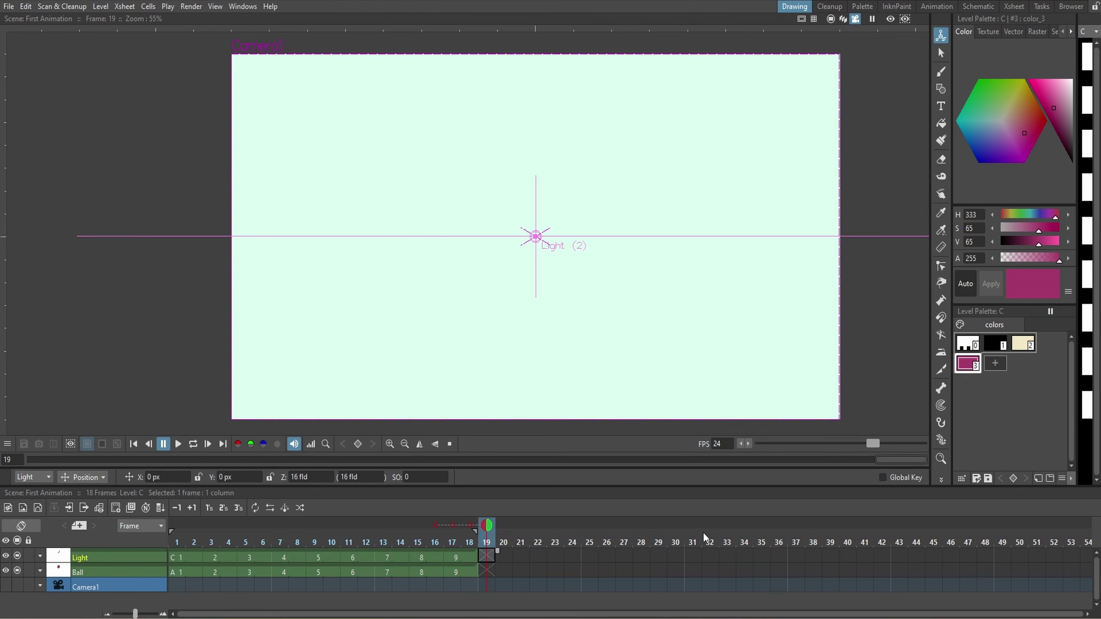
pyautogui.hotkey('ctrl', 'v')
pyautogui.click(796, 557)
pyautogui.hotkey('ctrl', 'v')
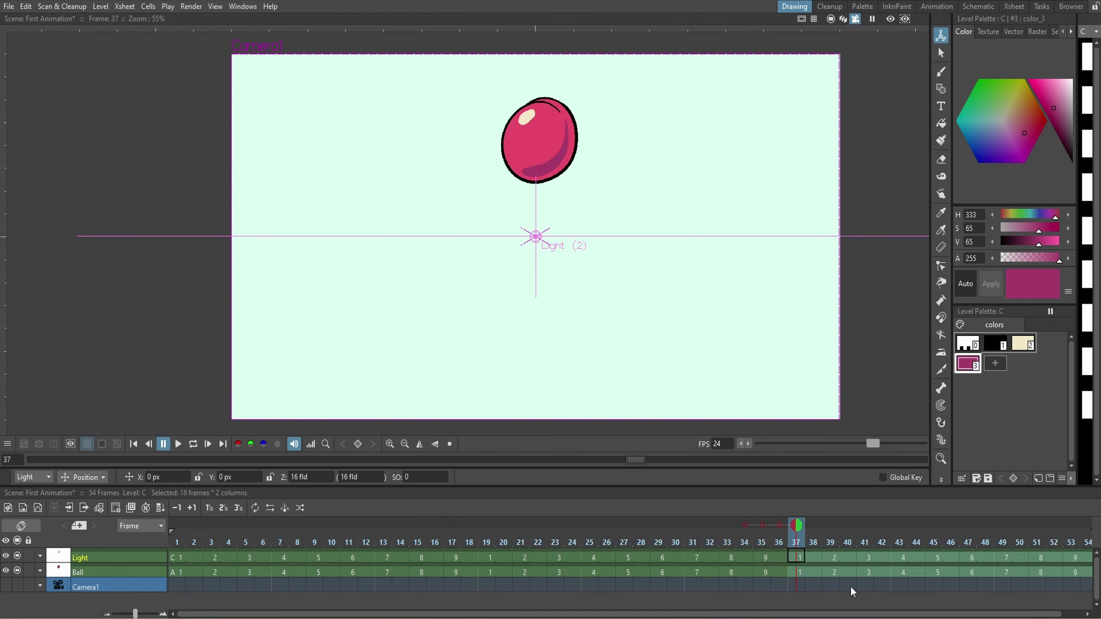
pyautogui.scroll(-1, 834, 609)
pyautogui.click(1082, 557)
pyautogui.hotkey('ctrl', 'v')
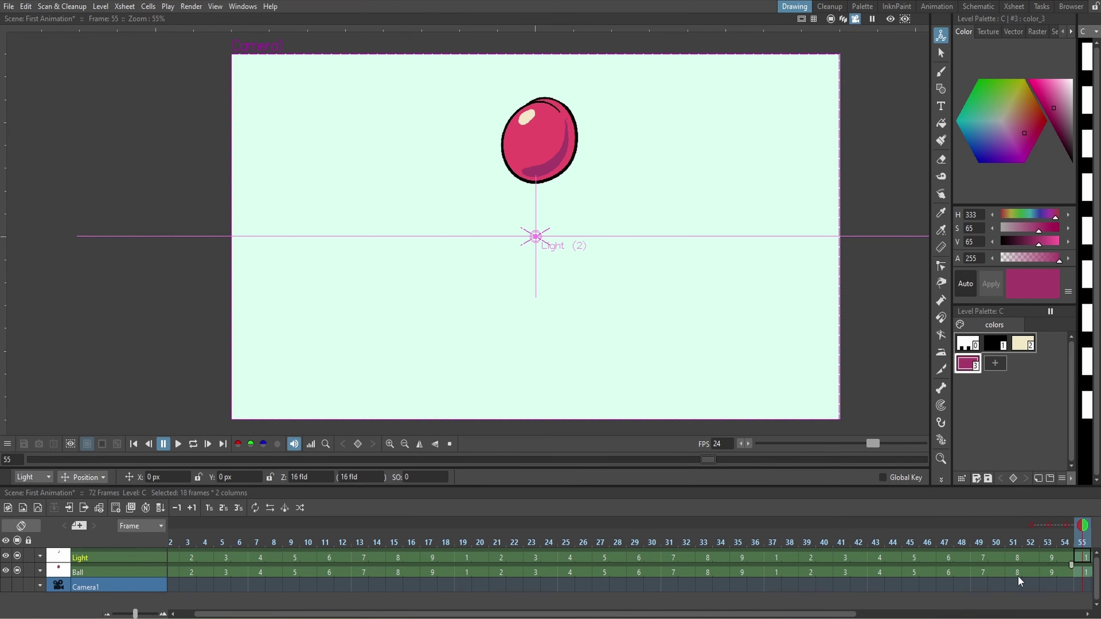
pyautogui.scroll(2, 516, 609)
# Step: Play the 72-frame animation from frame 1, then stop it
pyautogui.click(178, 557)
pyautogui.click(208, 444)
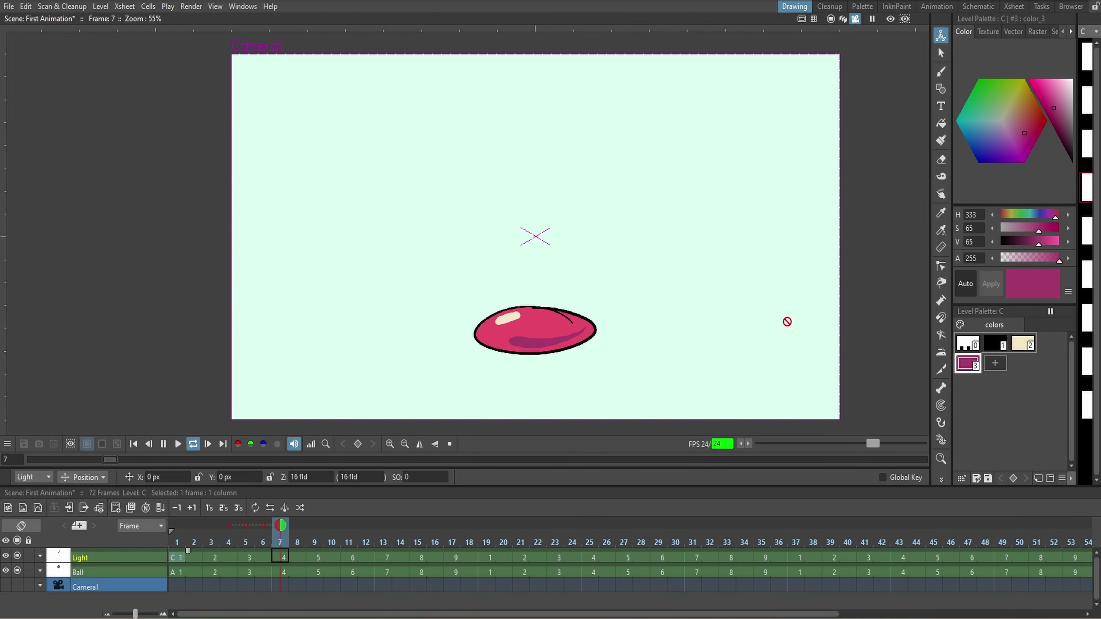
pyautogui.click(193, 6)
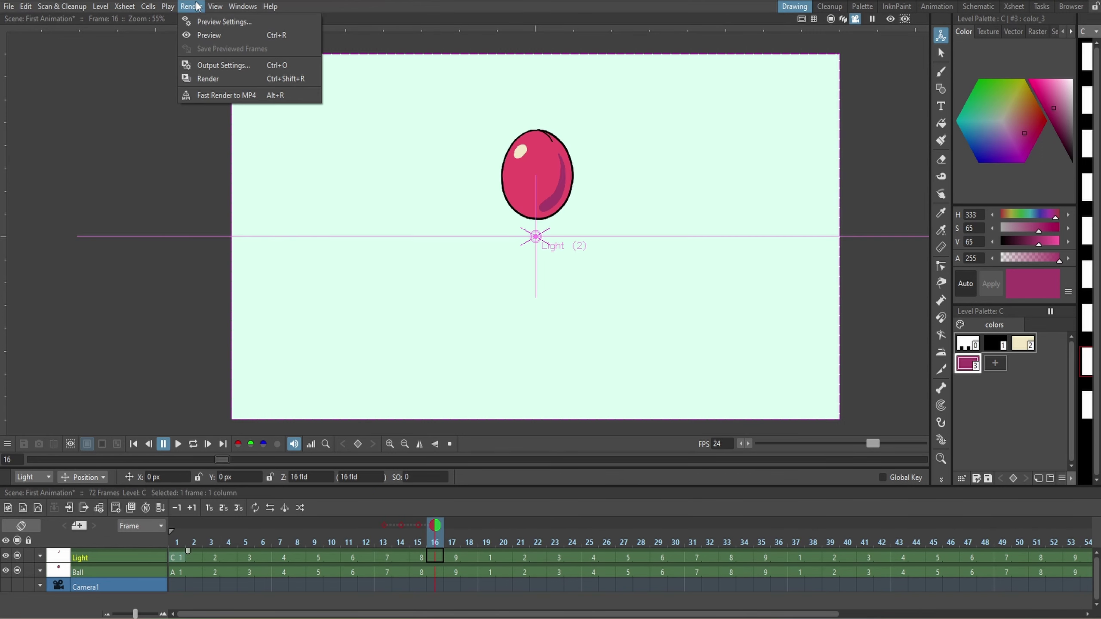
# Step: Re-render the 72-frame scene, close the preview, and play First Animation from outputs
pyautogui.click(299, 83)
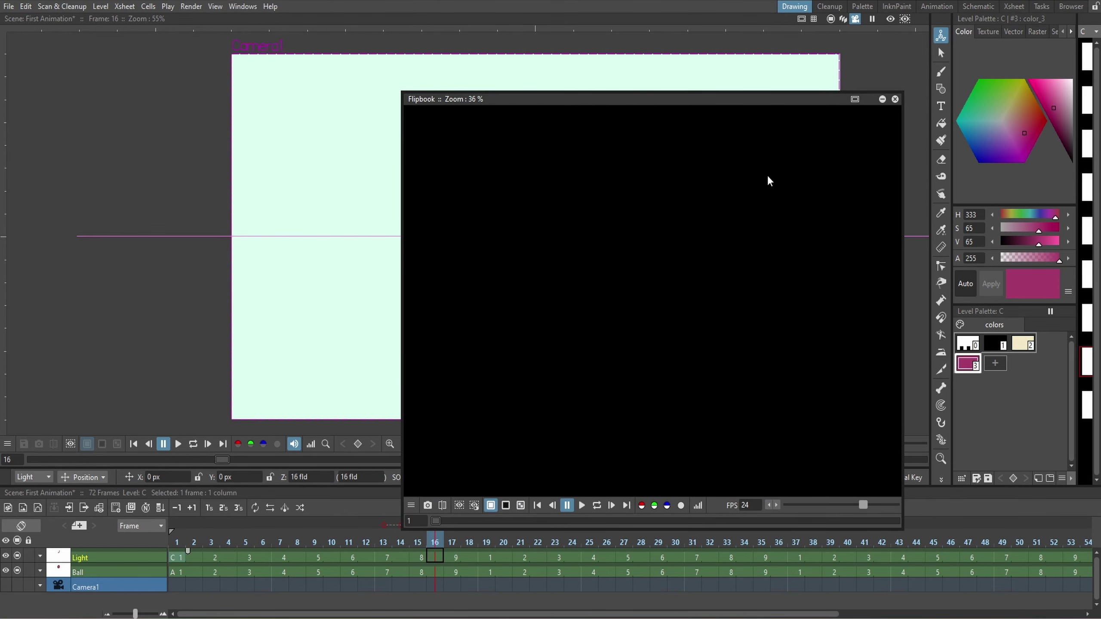
pyautogui.moveTo(772, 101); pyautogui.dragTo(766, 103)
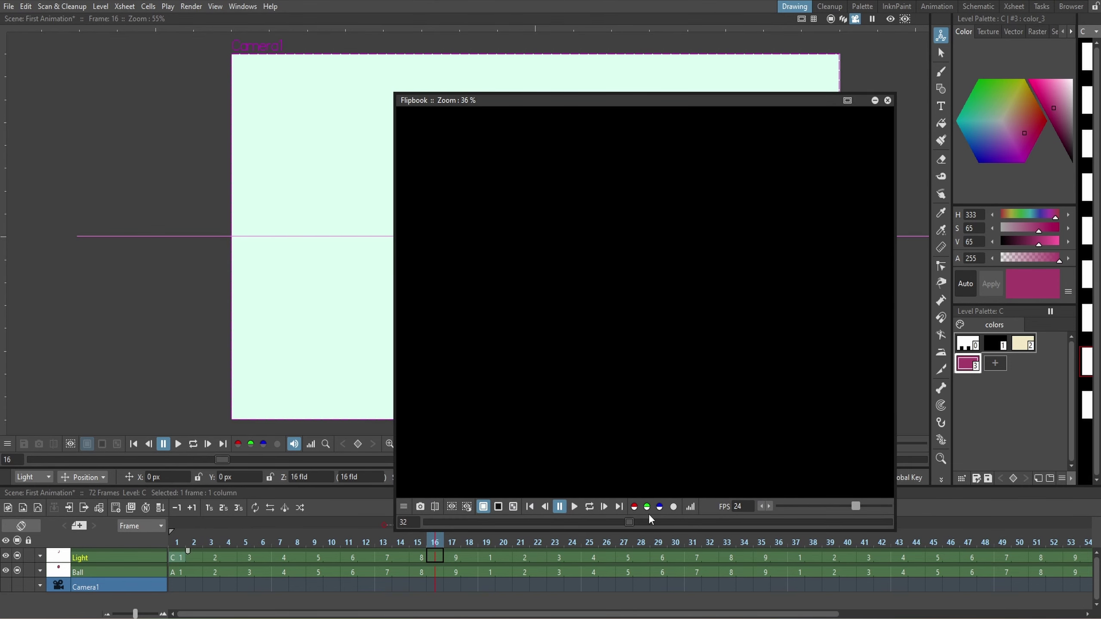
pyautogui.click(887, 100)
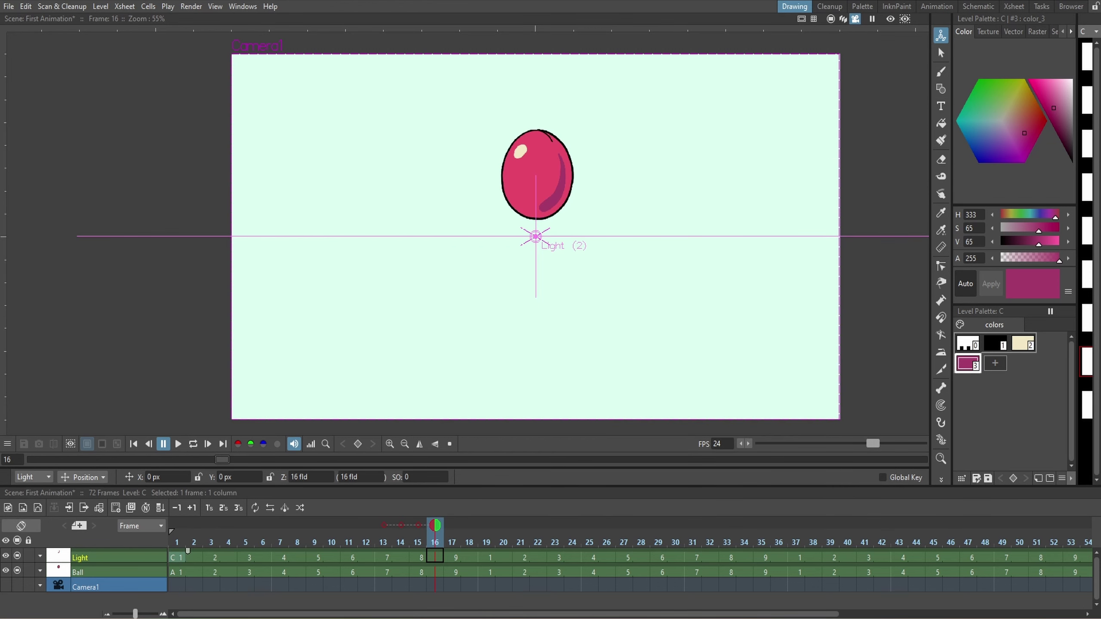
pyautogui.hotkey('alt', 'Tab')
pyautogui.scroll(-2, 378, 370)
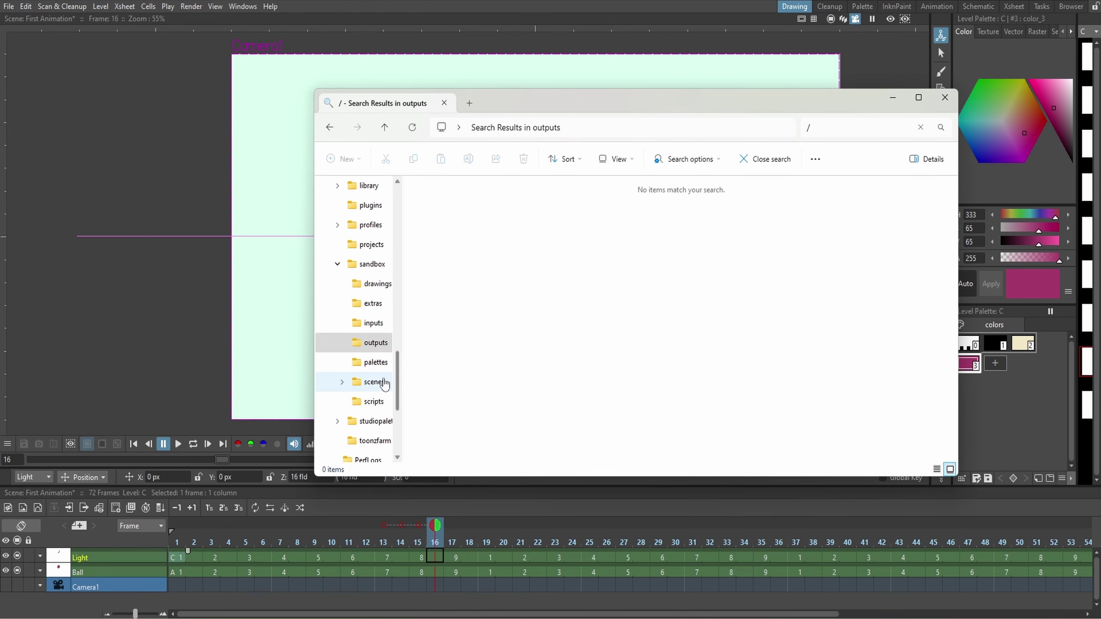
pyautogui.click(377, 343)
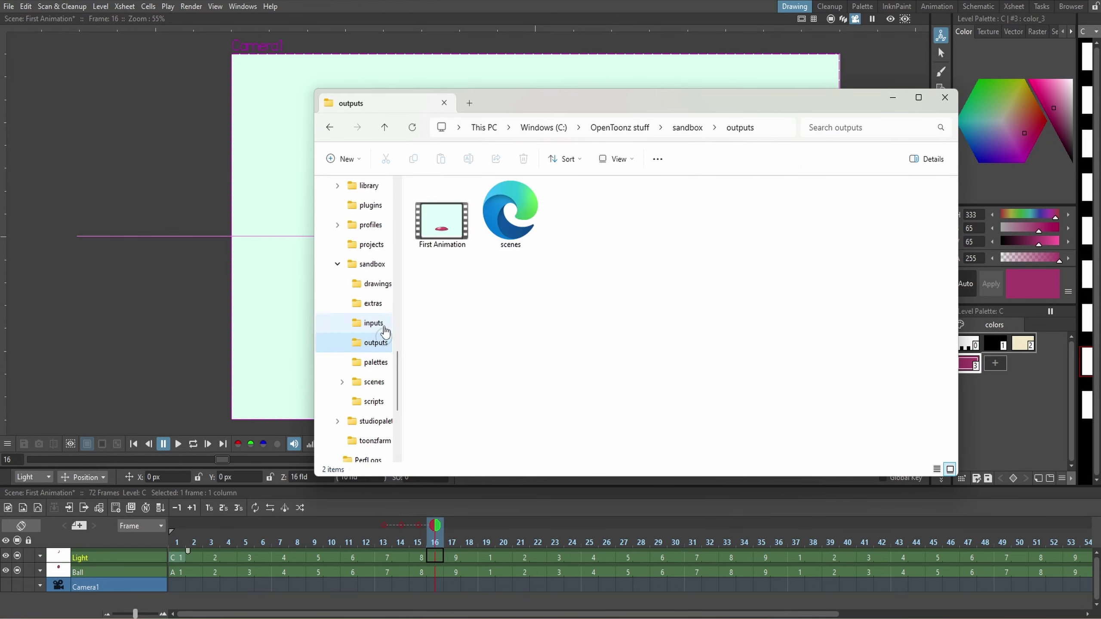
pyautogui.doubleClick(452, 234)
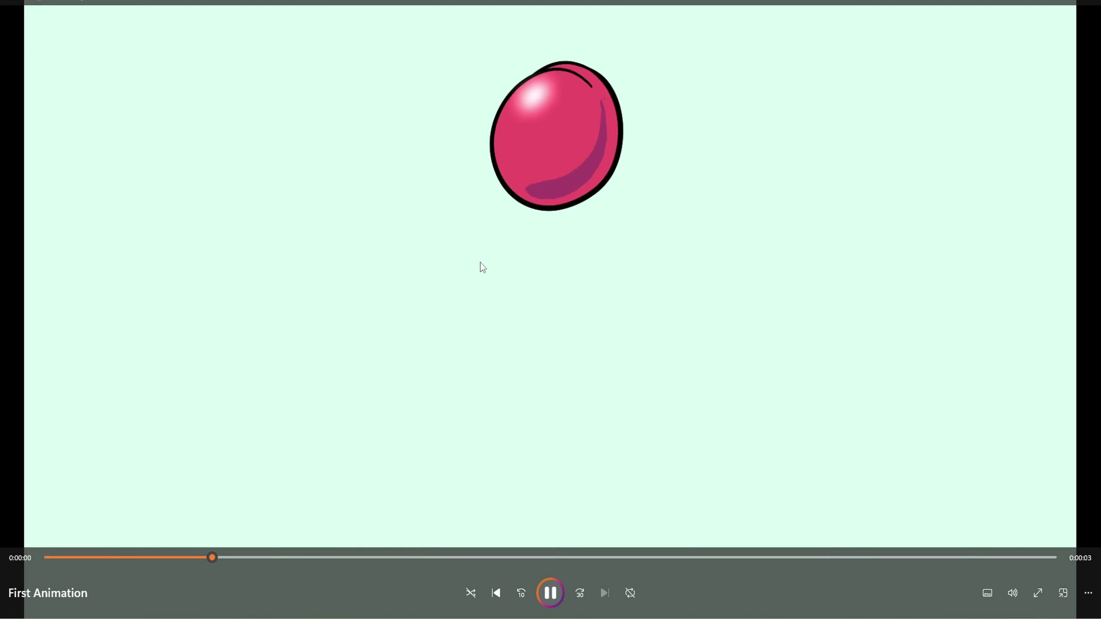